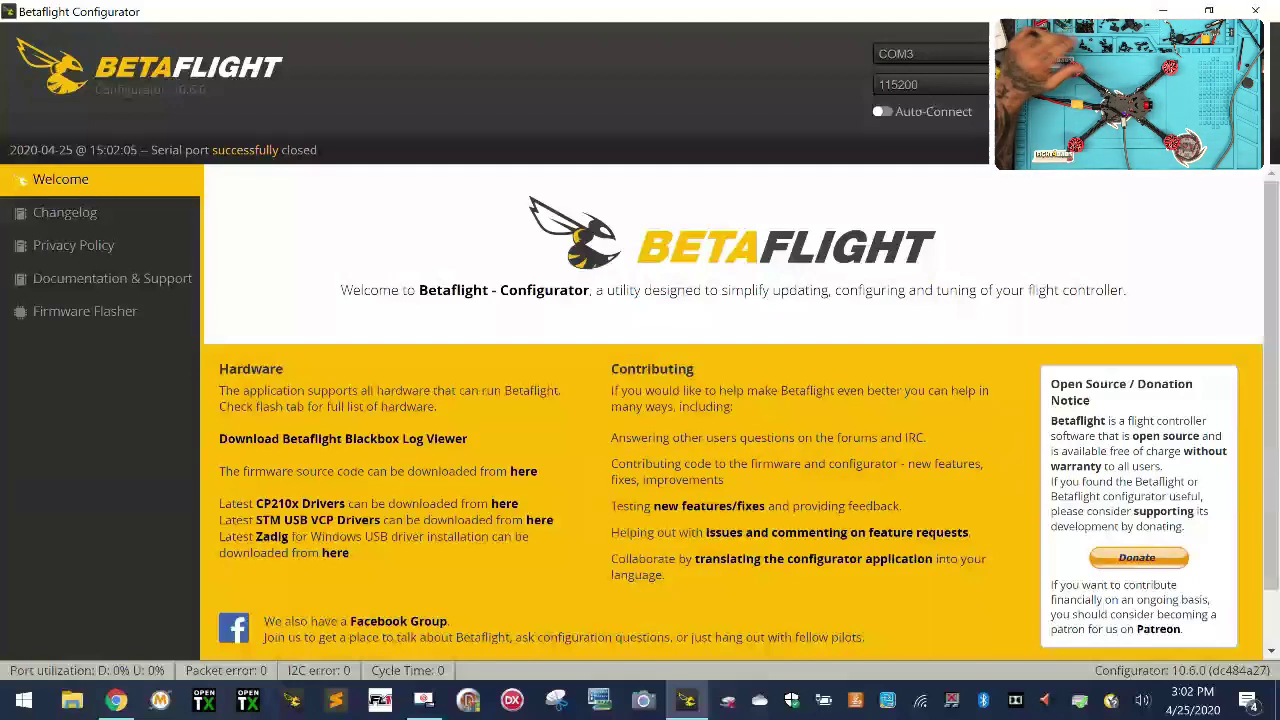
Flash the OMNIBUSF4 (AIRB) board with online firmware 4.1.5 using full chip erase.
click(84, 311)
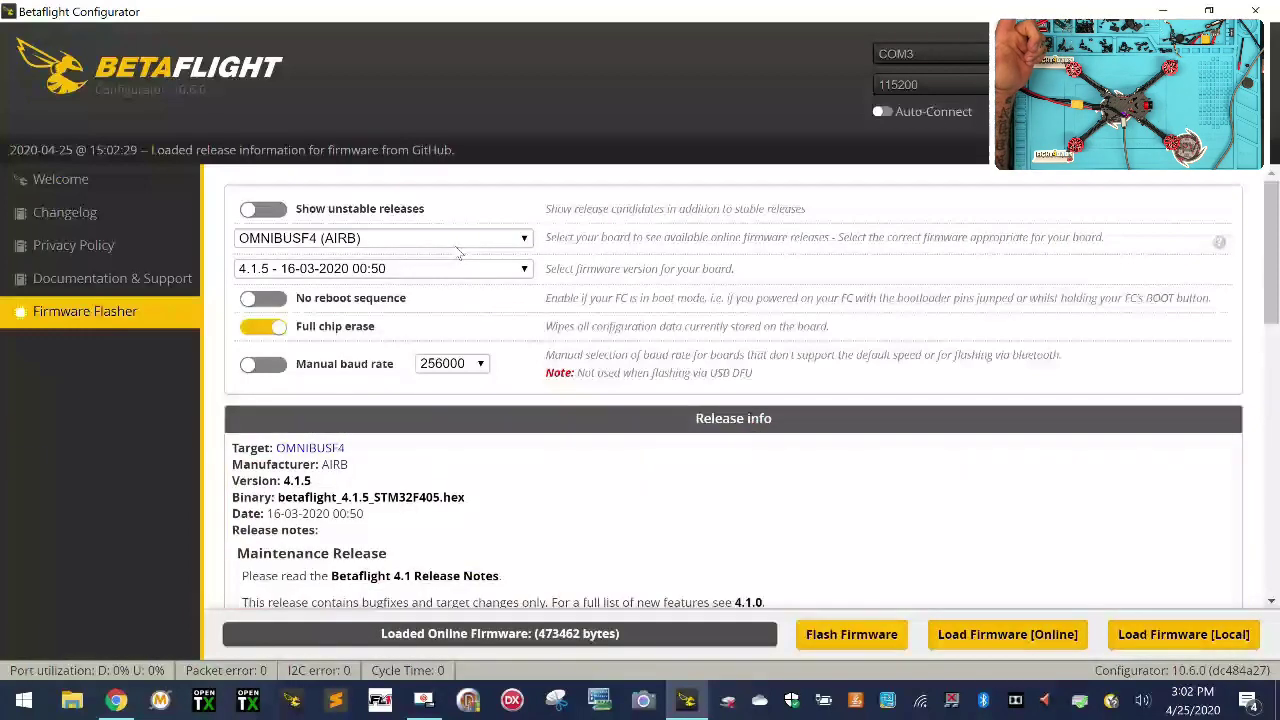
click(851, 634)
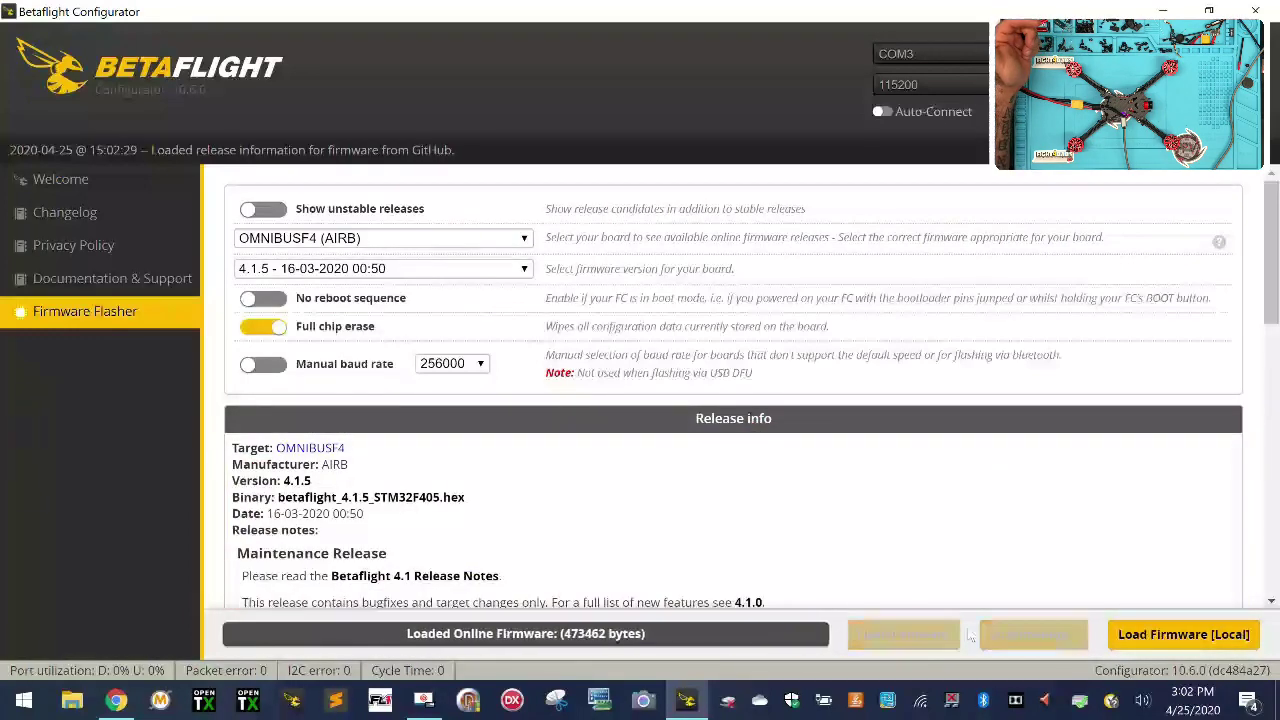
click(822, 635)
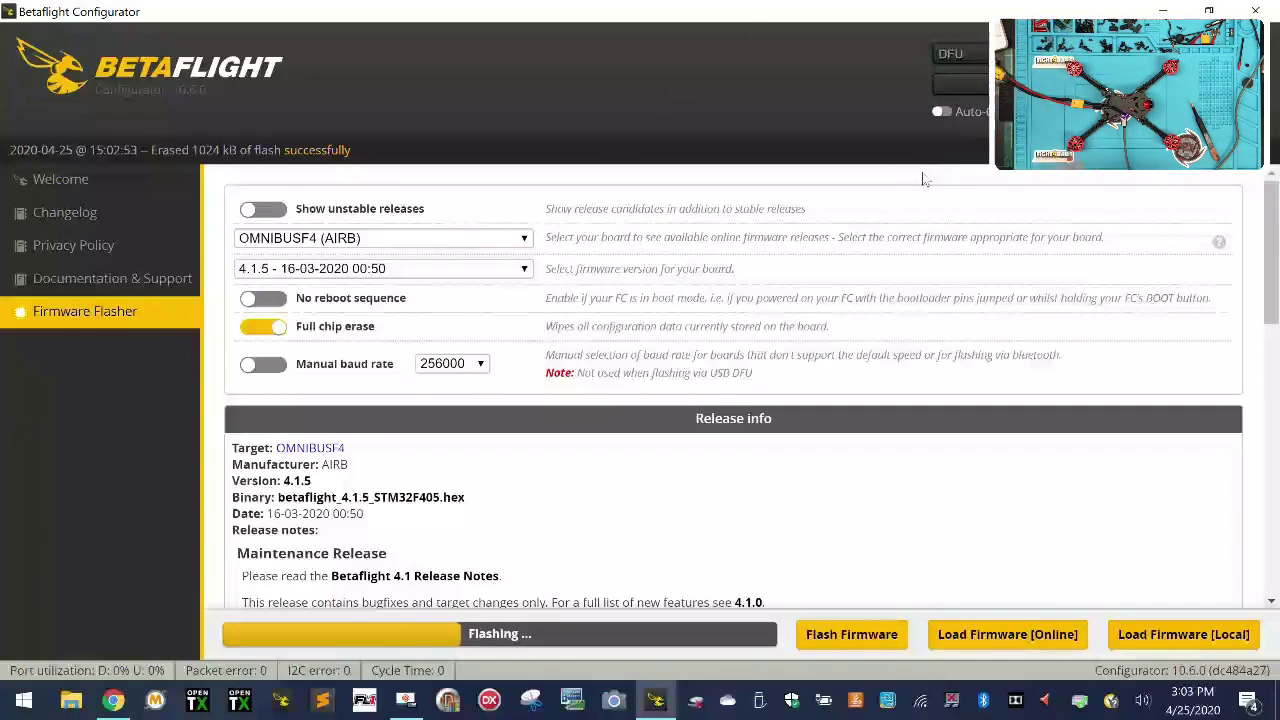
Switch to Chrome and browse the drone kits and product categories on the CycloneFPV home page.
click(113, 700)
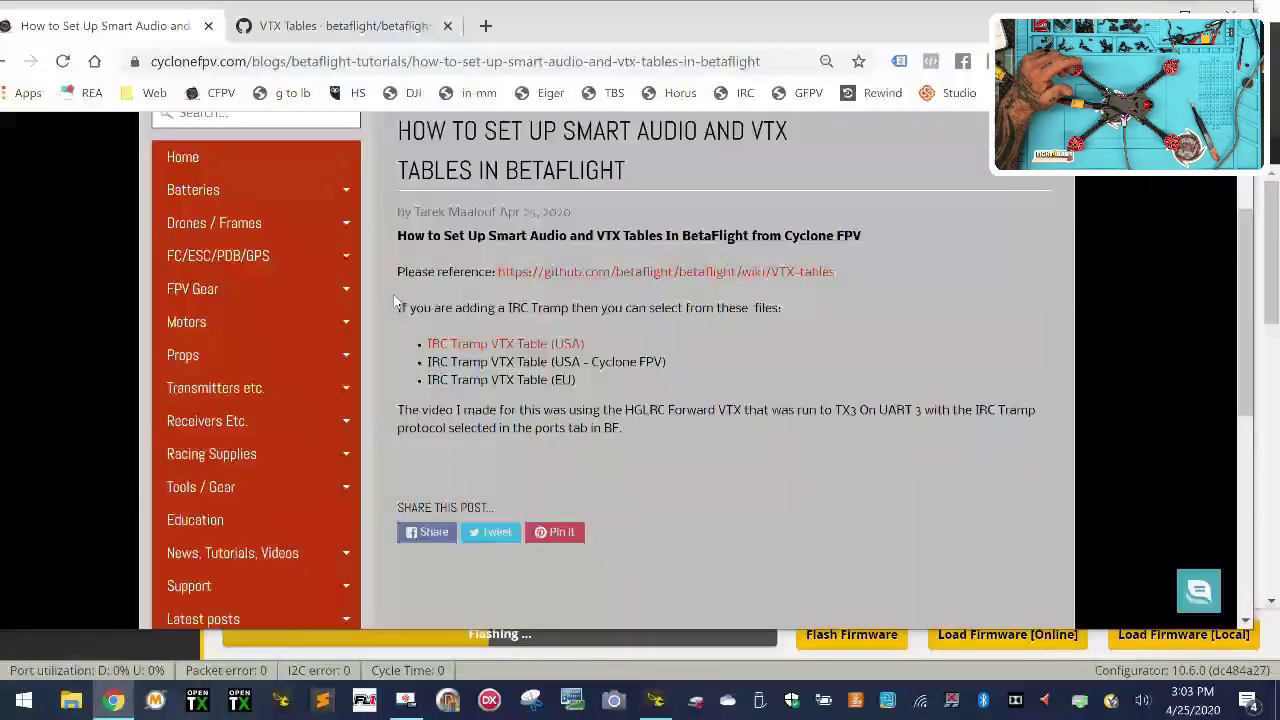
click(62, 61)
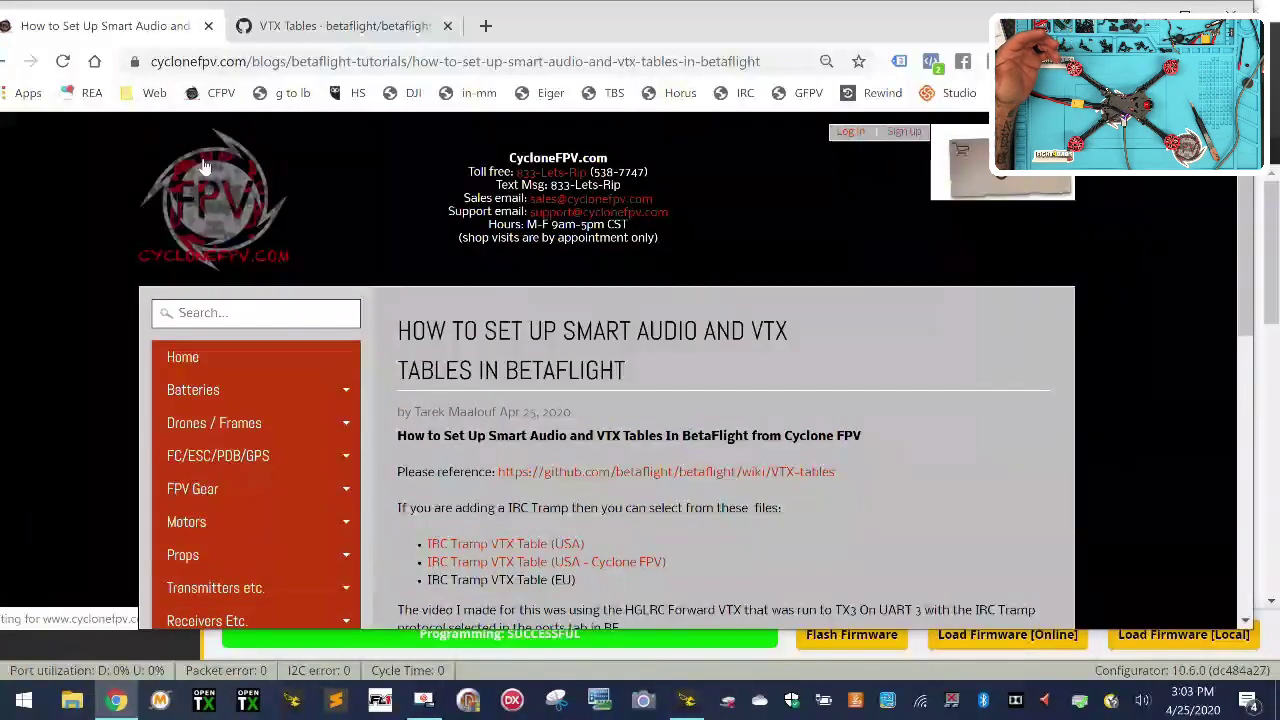
click(232, 352)
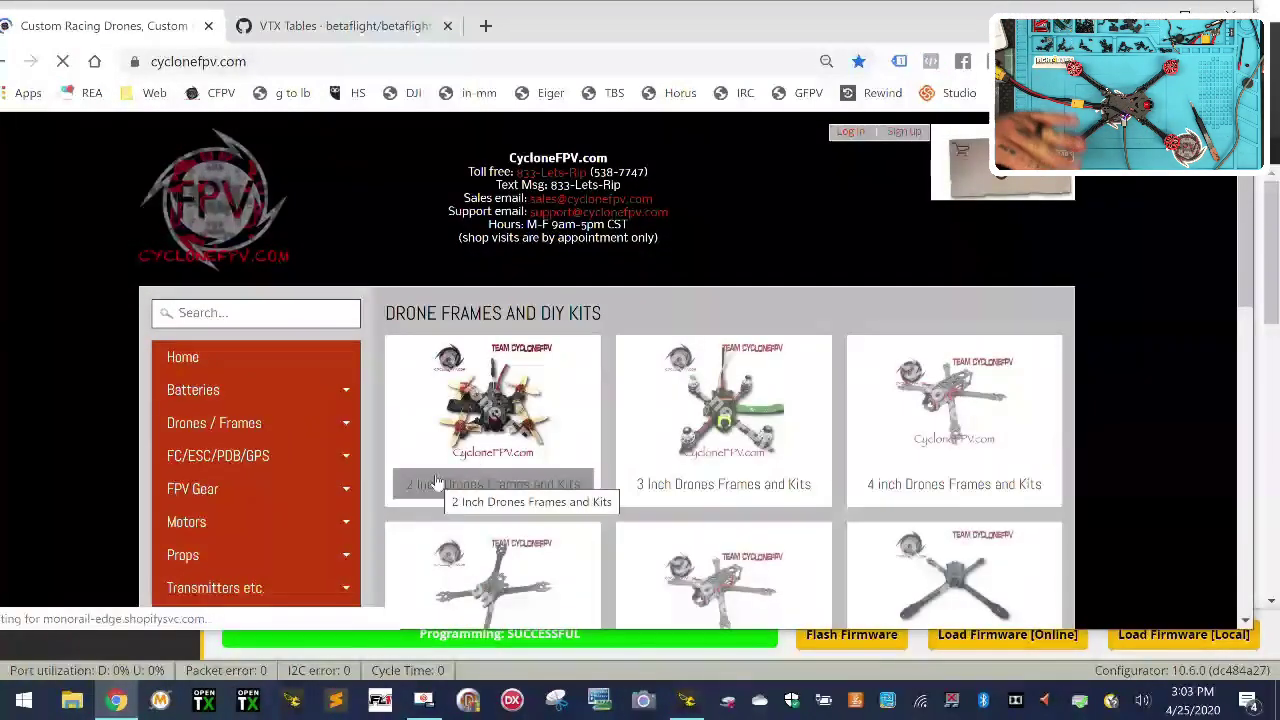
scroll(435, 480, down, 2)
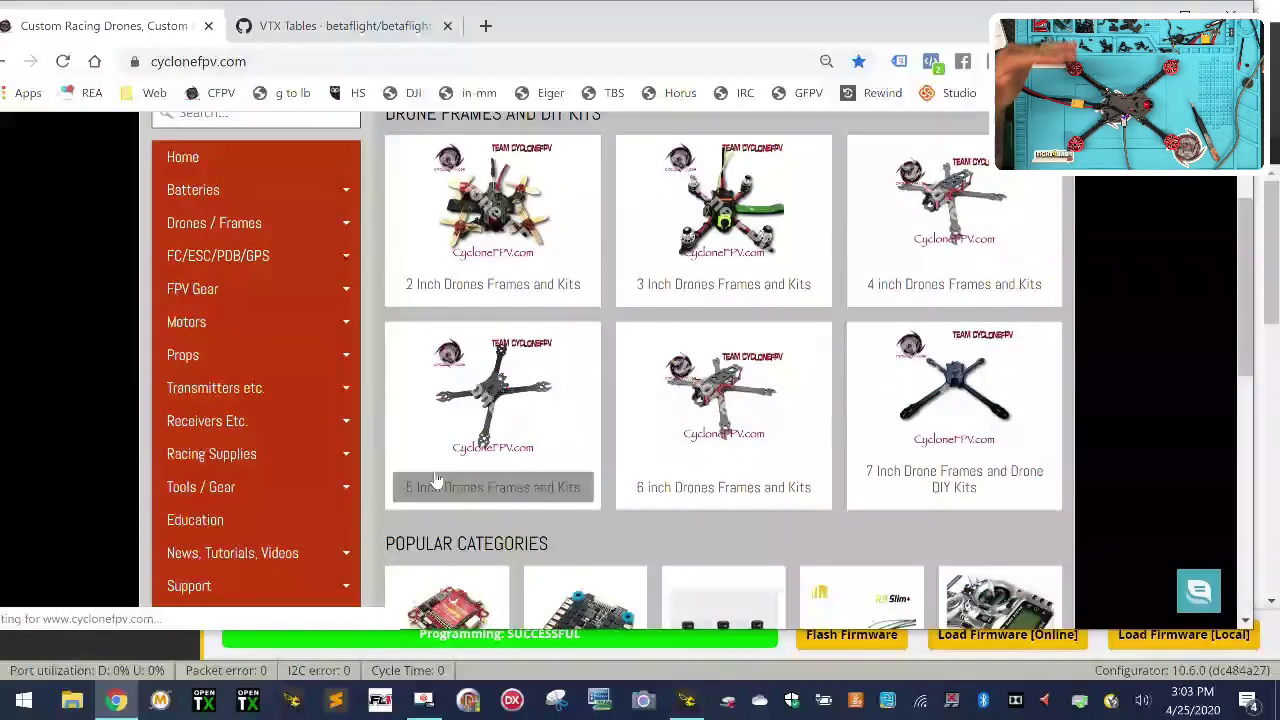
scroll(252, 456, down, 2)
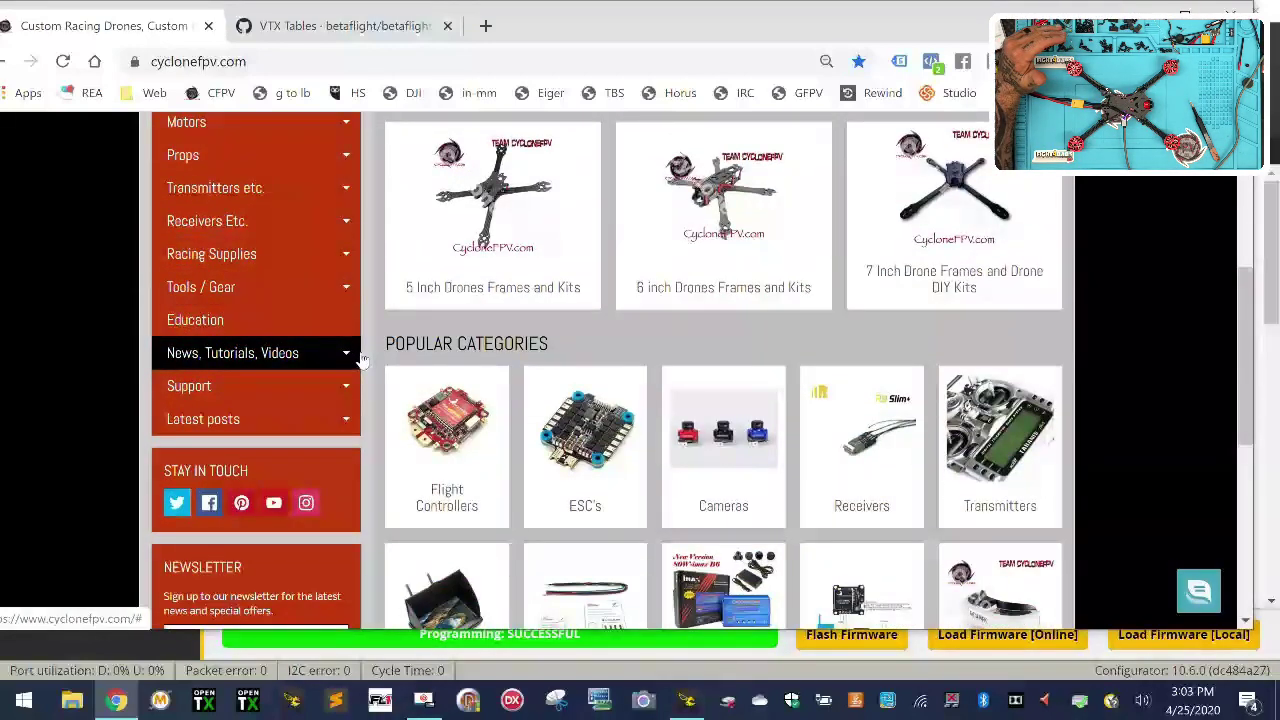
Open the site's BetaFlight tutorial on setting up smart audio and VTX tables and view its IRC Tramp table downloads.
click(348, 356)
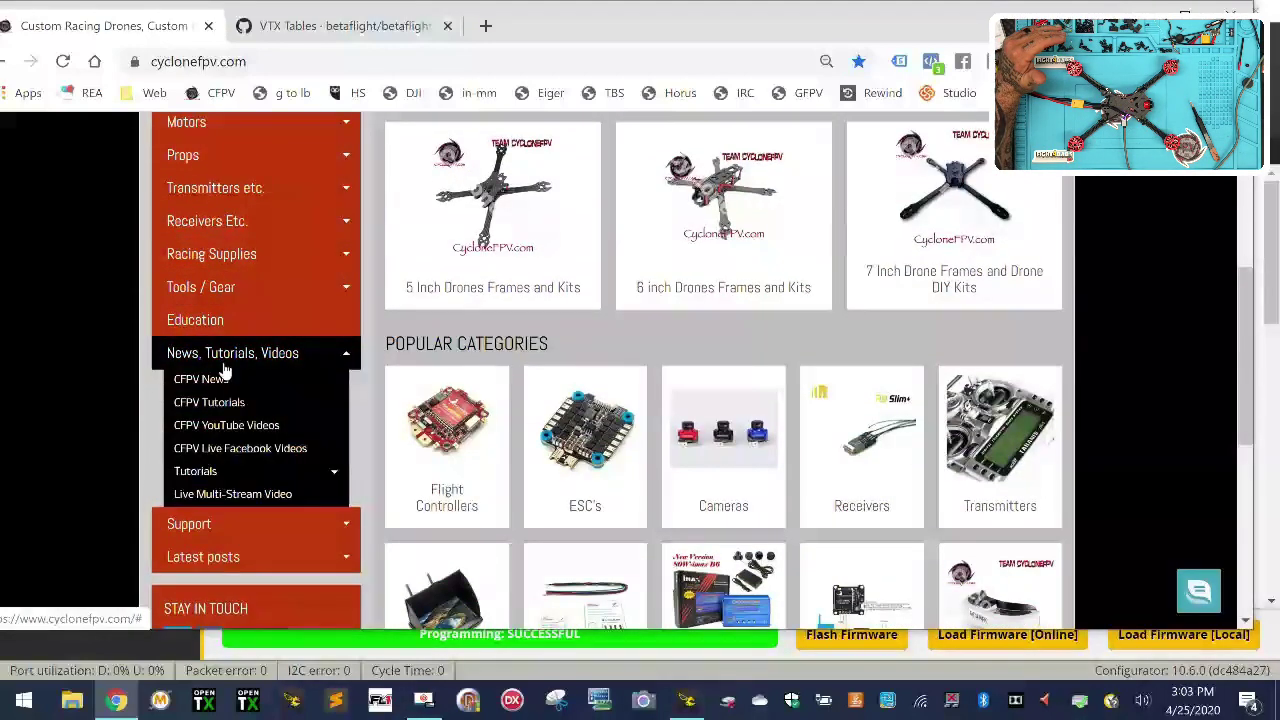
click(336, 473)
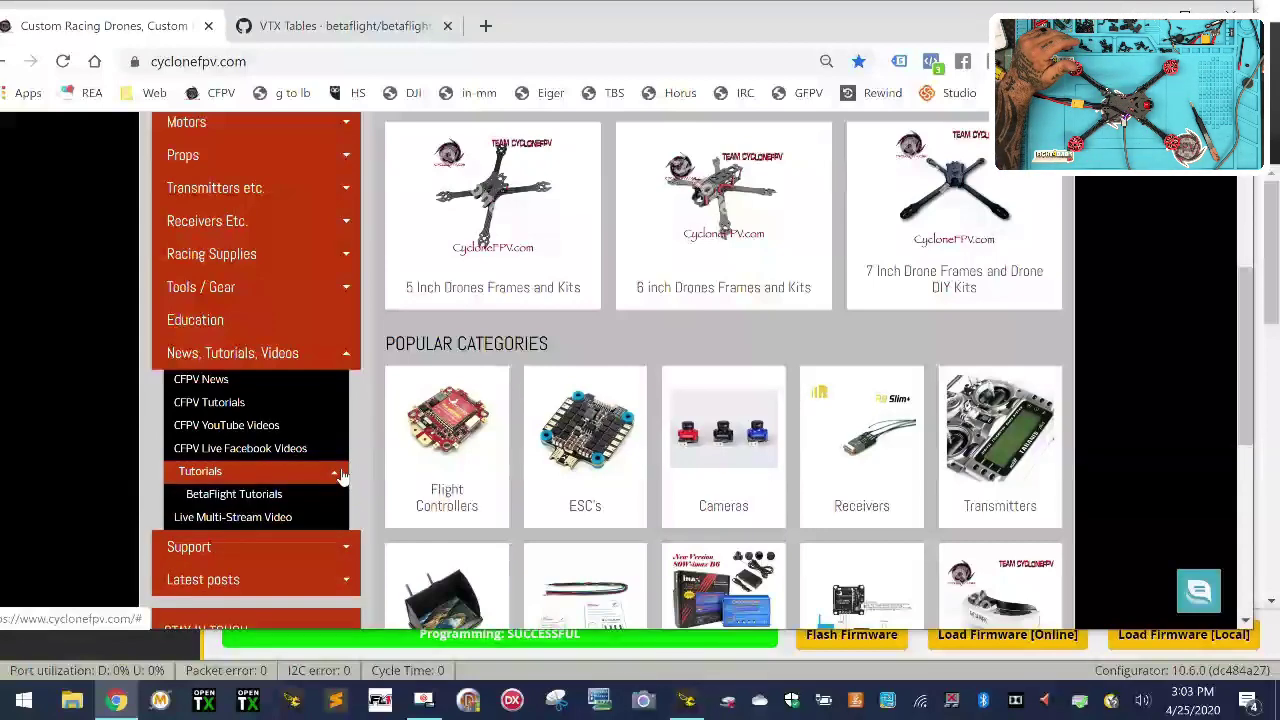
click(263, 500)
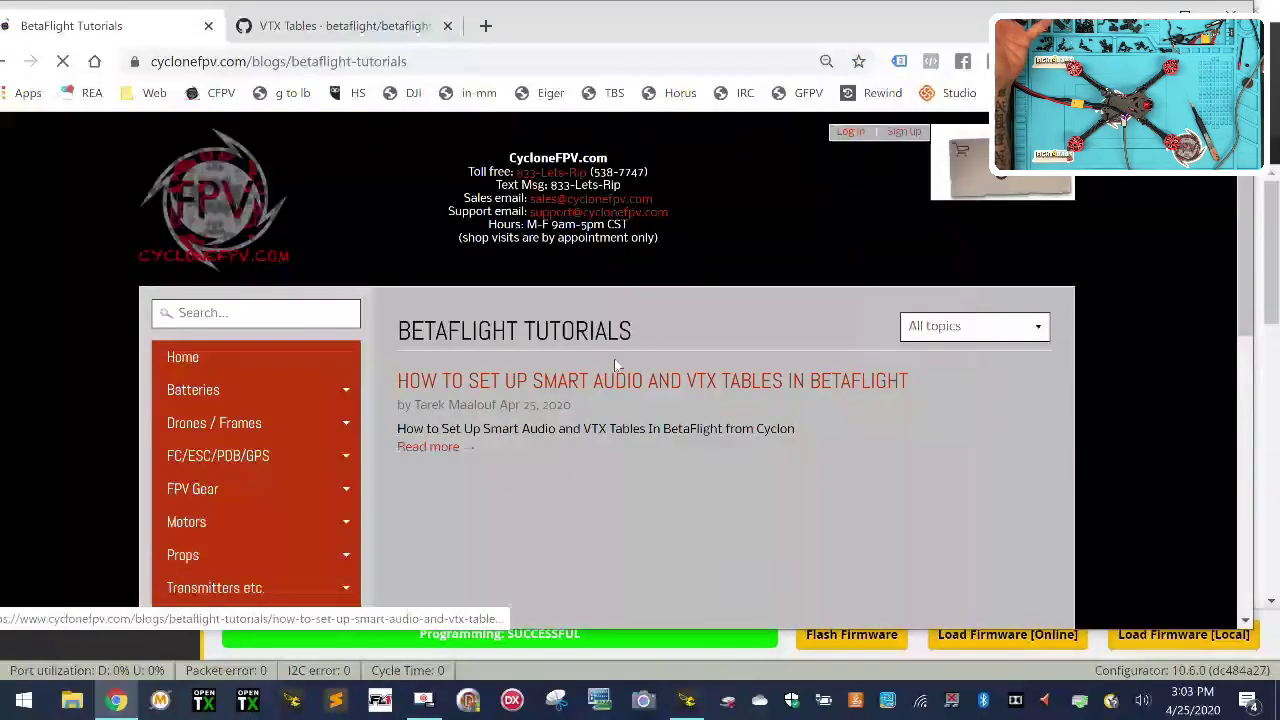
click(615, 381)
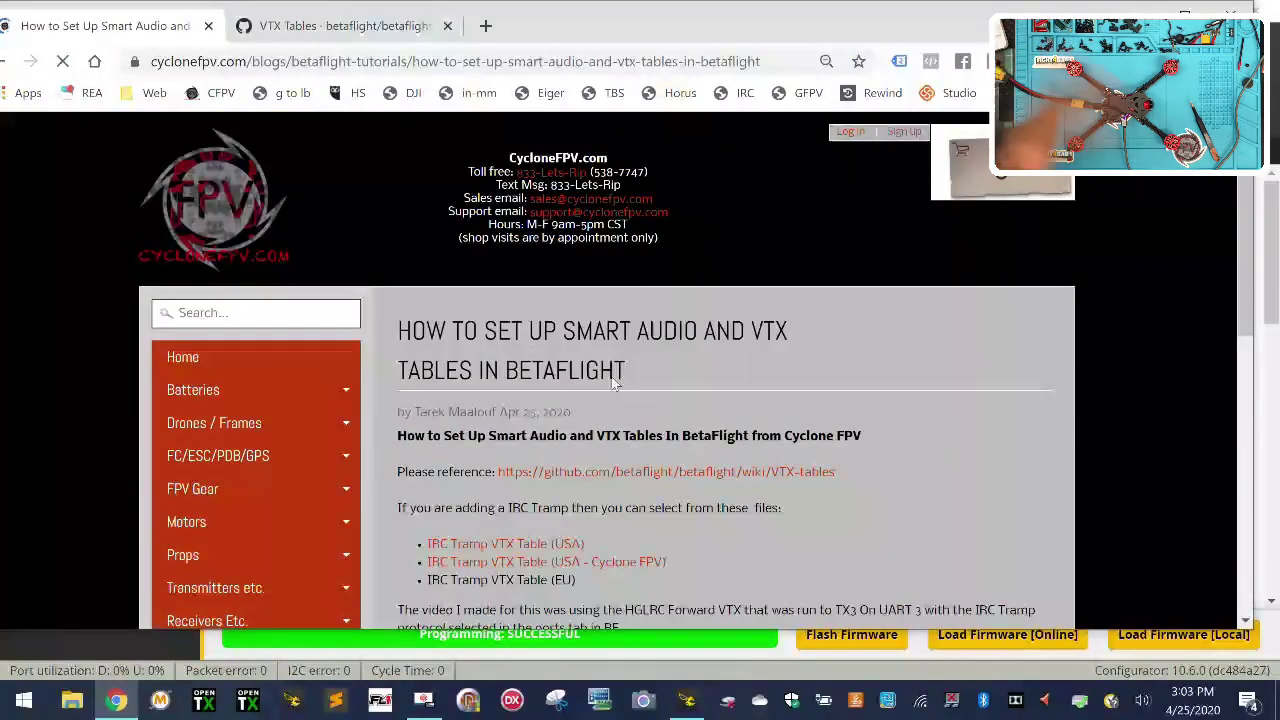
scroll(615, 380, down, 2)
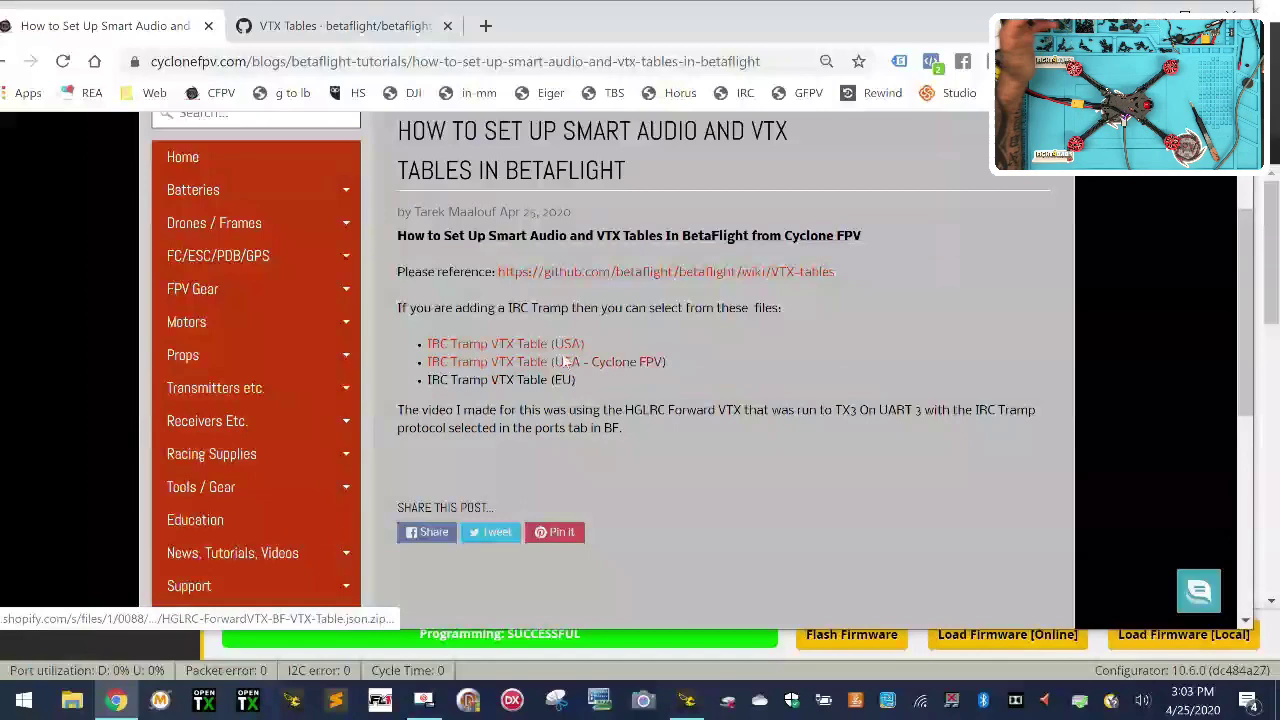
Back in Betaflight Configurator, apply the board's custom defaults and calibrate the accelerometer.
click(312, 654)
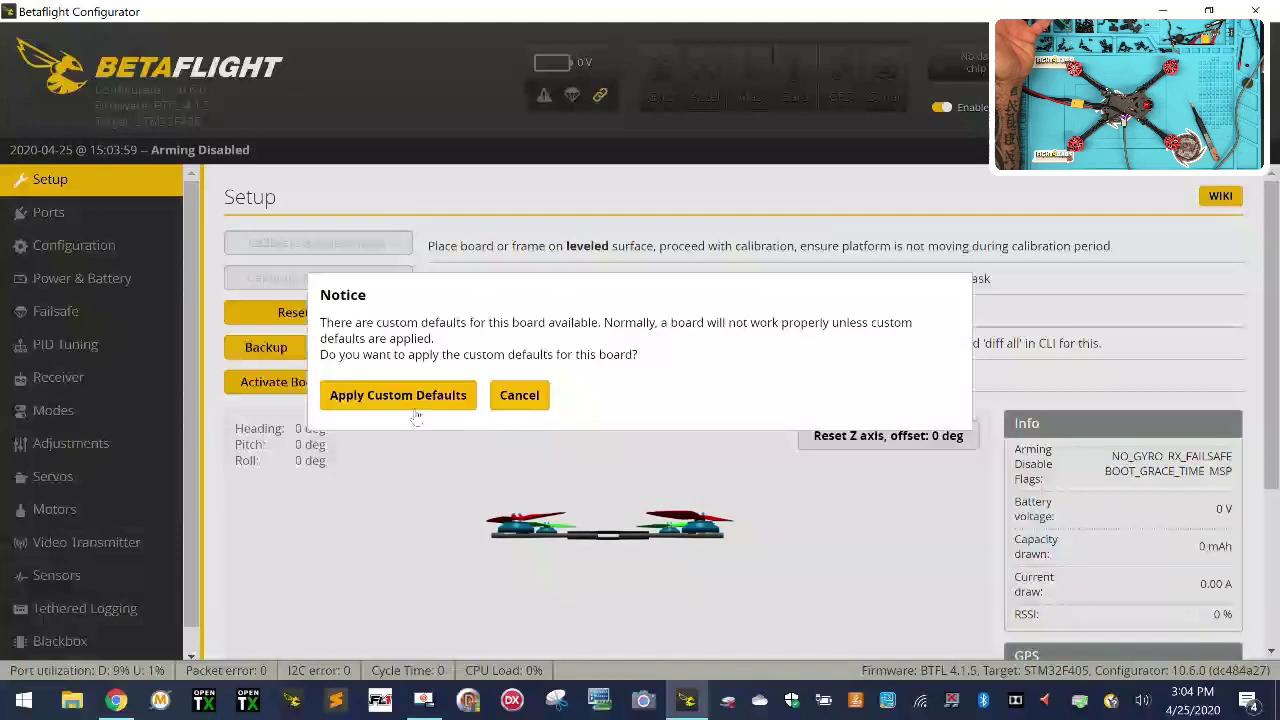
click(421, 392)
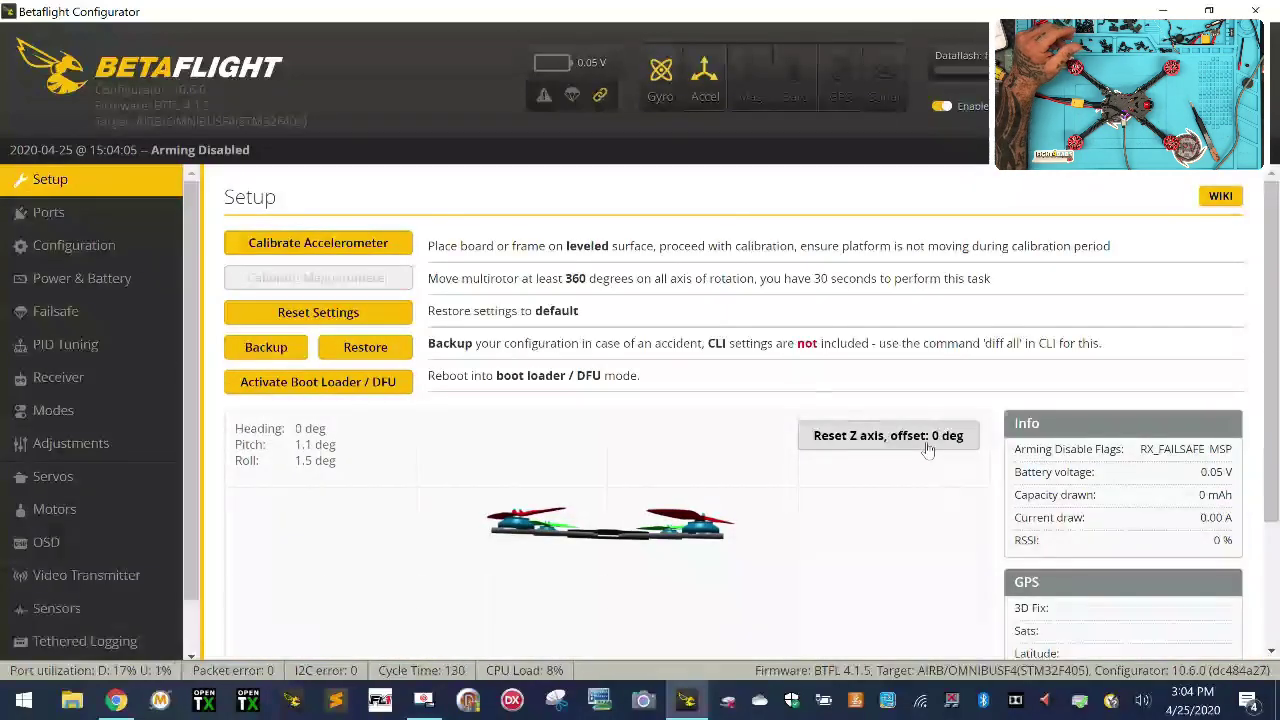
click(320, 243)
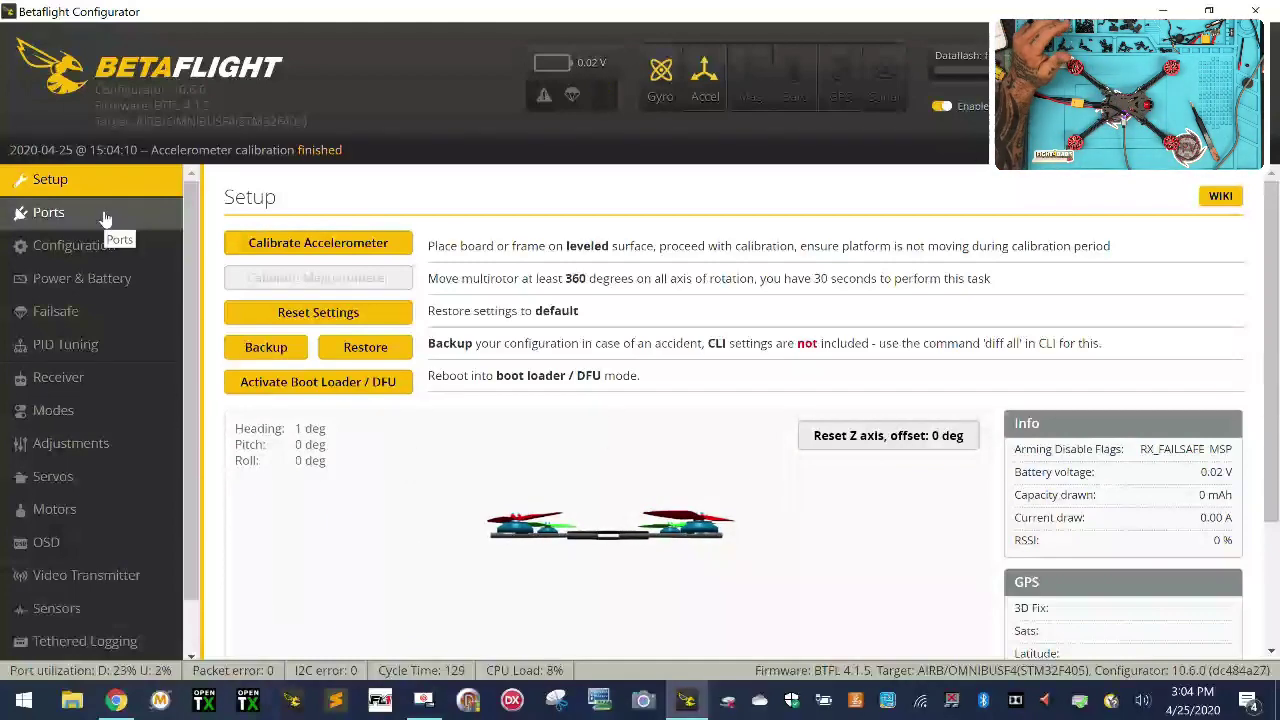
Configure the ports with Serial Rx on UART1, VTX (IRC Tramp) on UART3 and ESC sensor input on UART6, and save with a reboot.
click(104, 213)
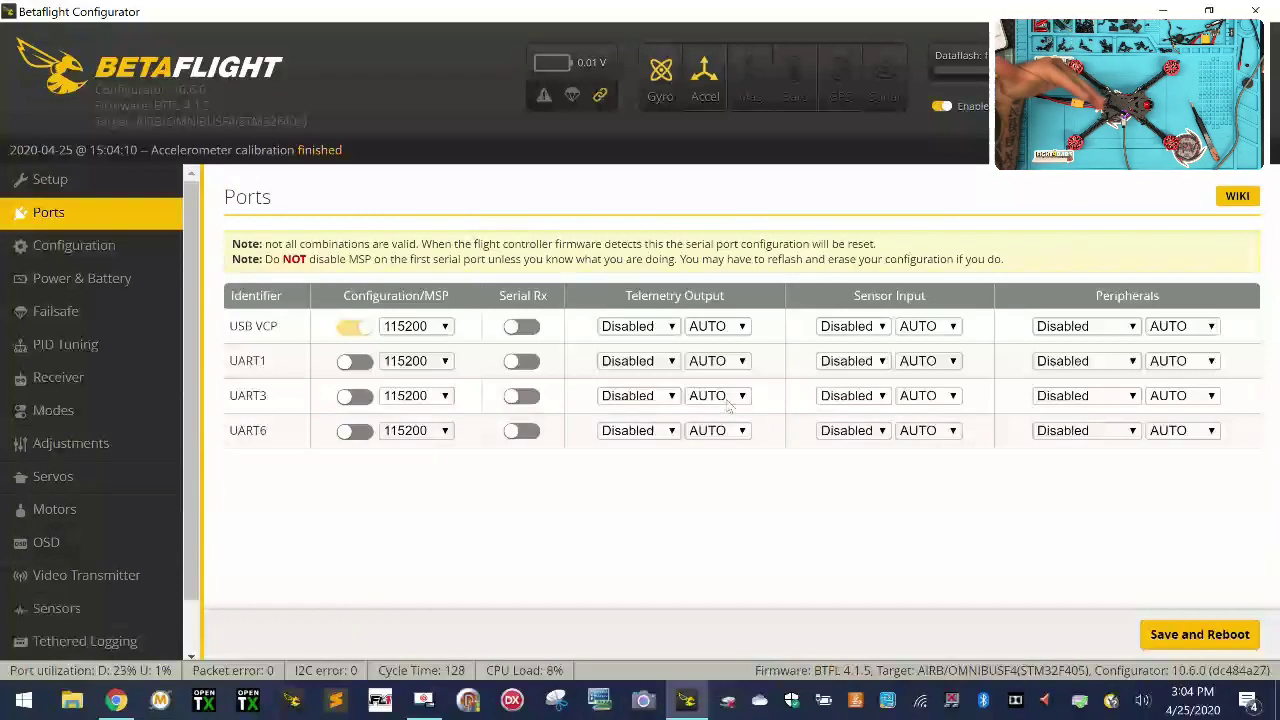
click(1119, 398)
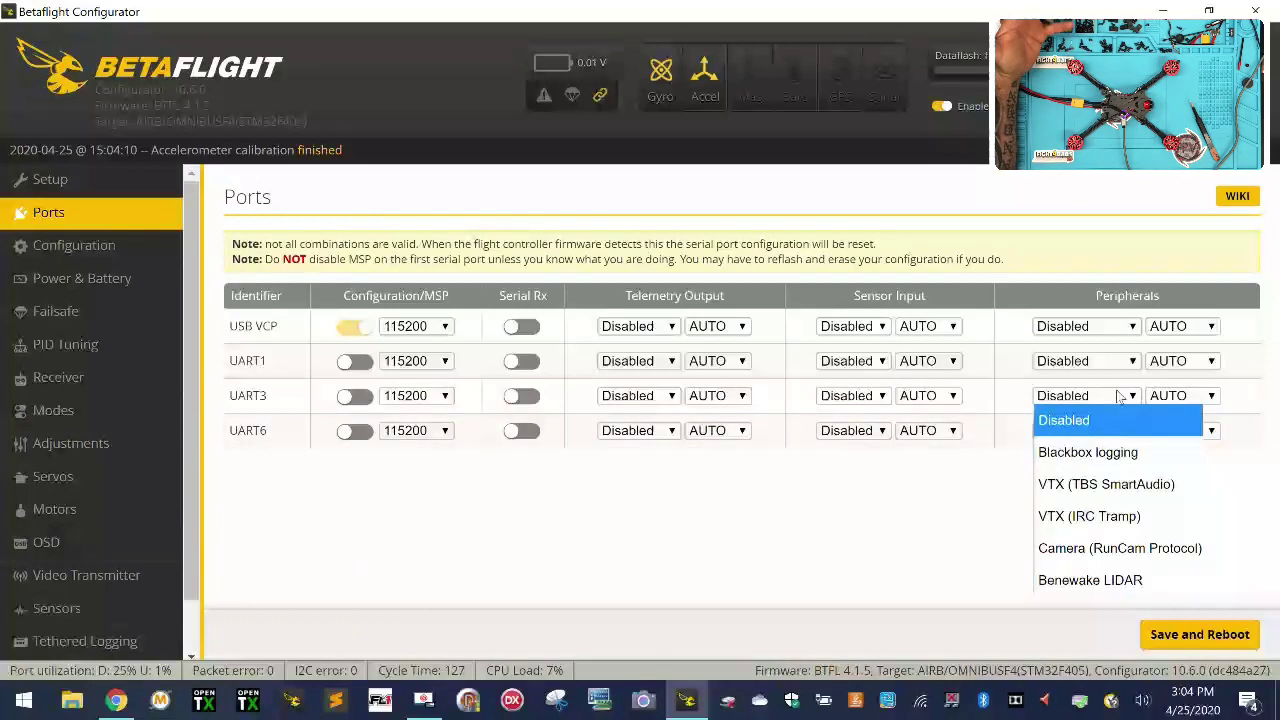
click(1120, 516)
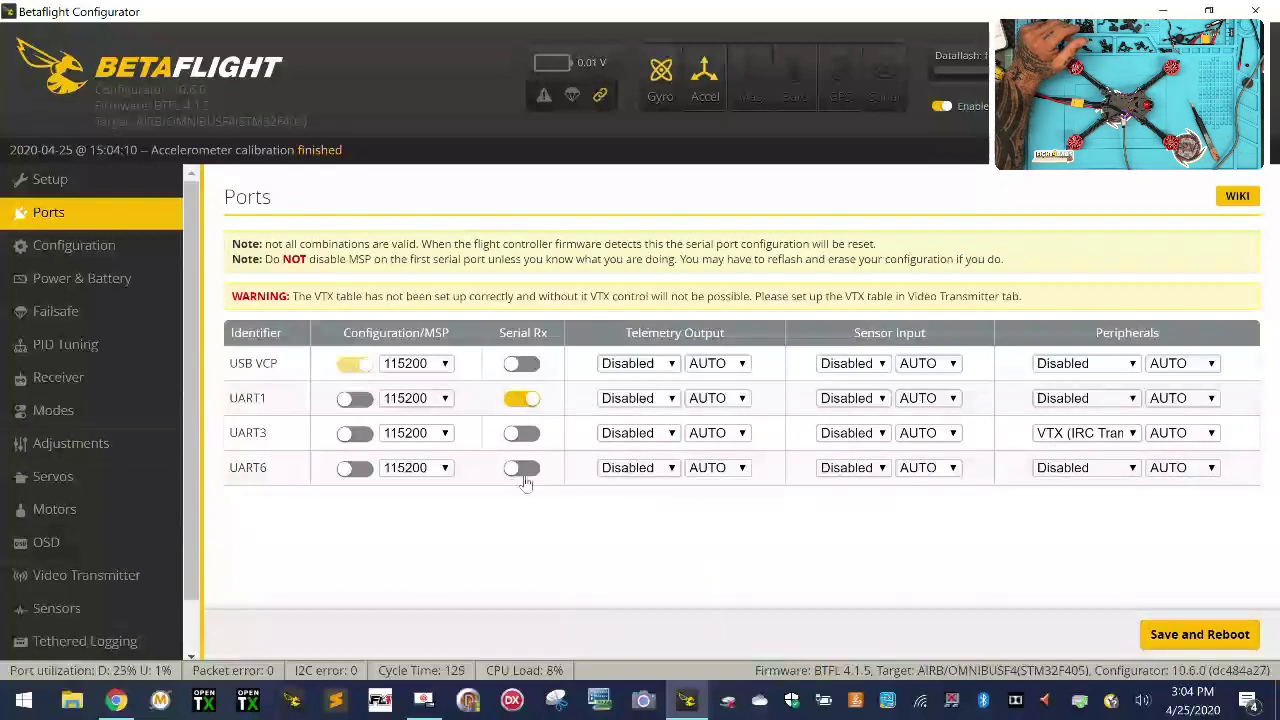
click(855, 468)
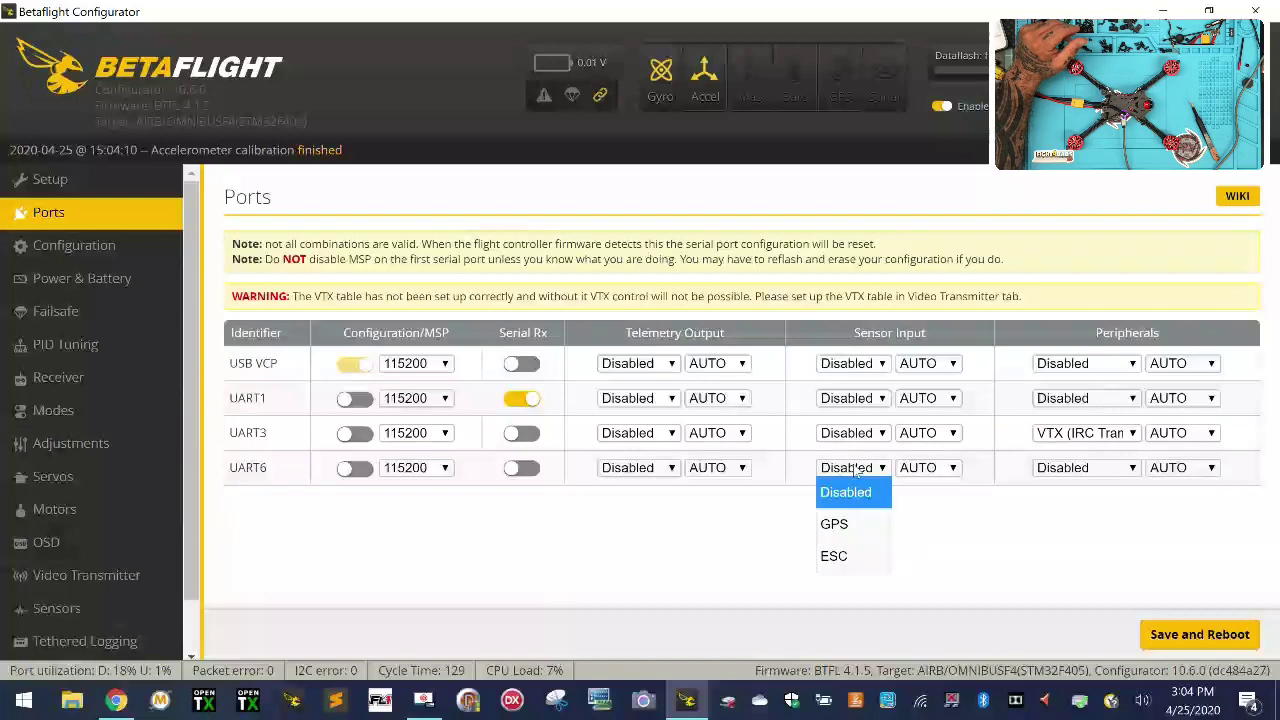
click(849, 555)
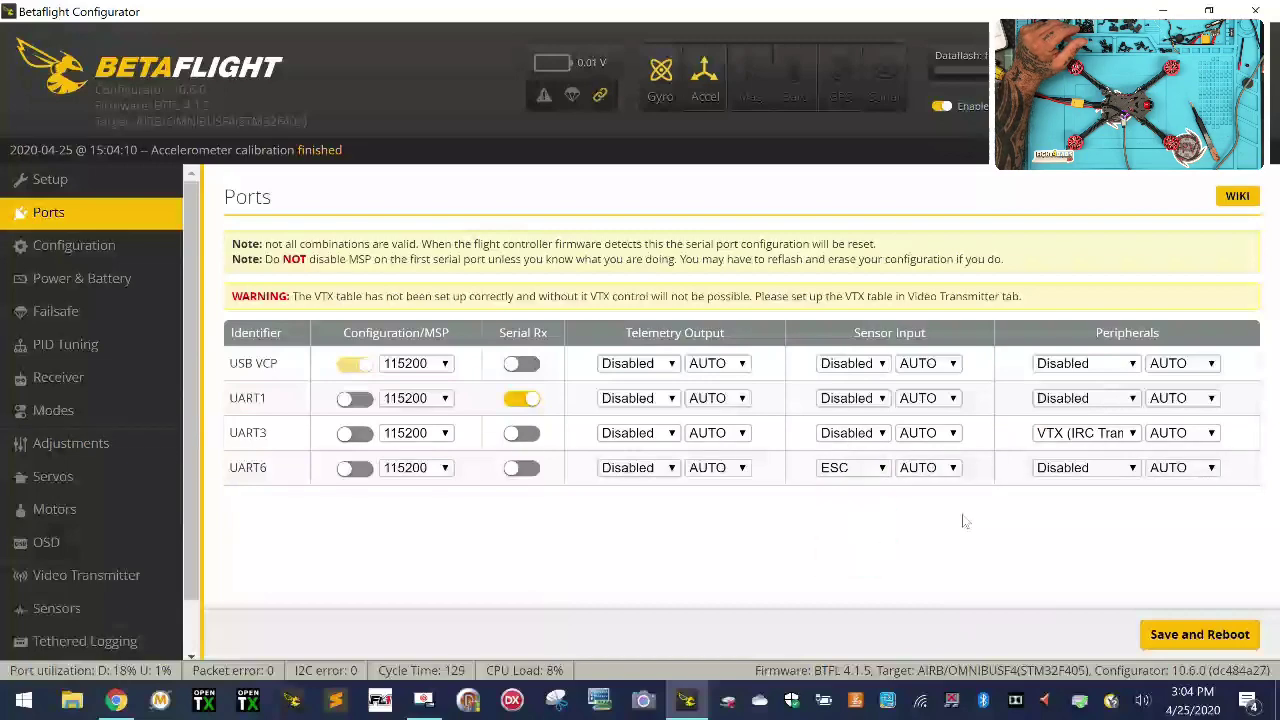
click(1193, 642)
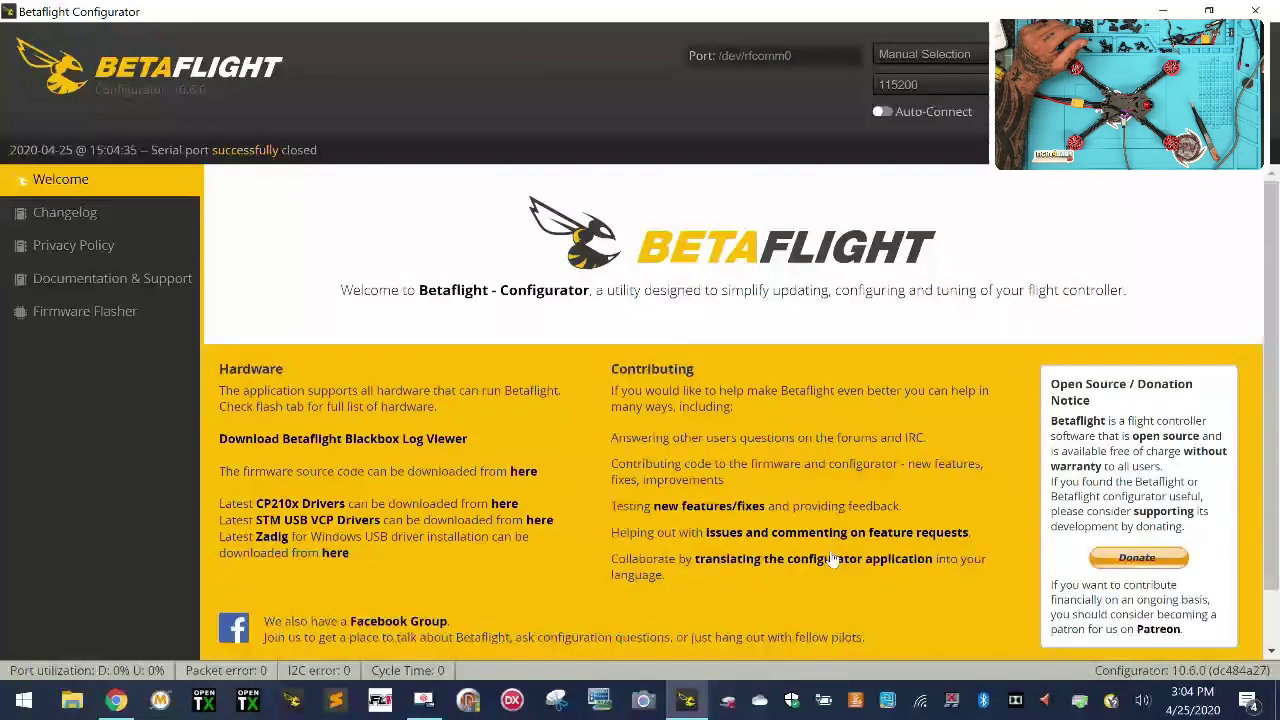
Reconnect to the flight controller and calibrate the accelerometer again.
click(1225, 70)
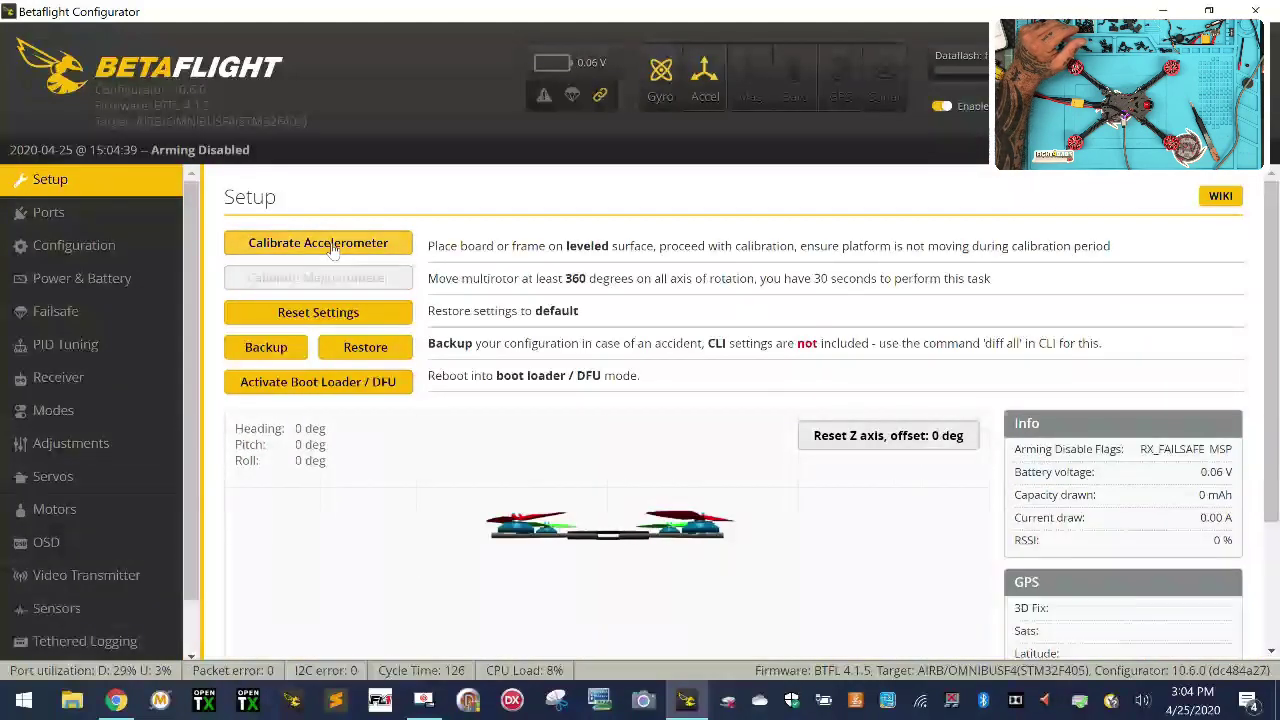
click(318, 244)
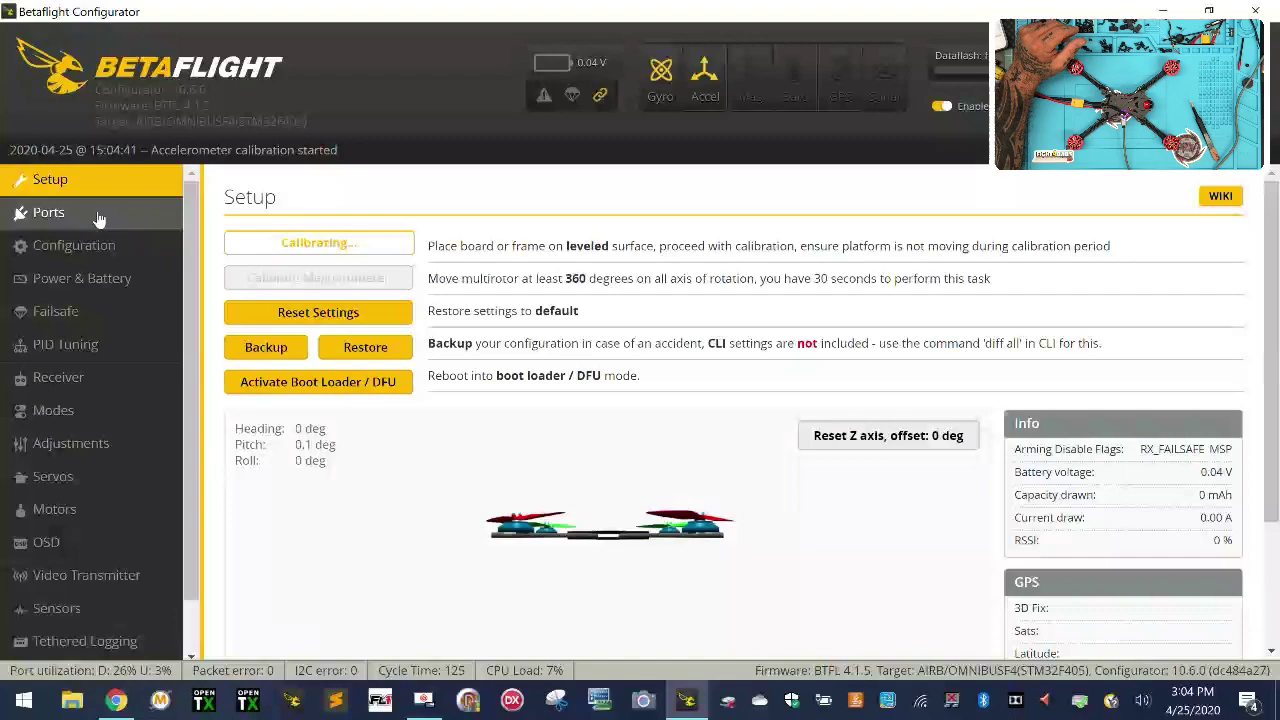
In the configuration, set gyro update to 4 kHz and PID loop to 2 kHz, and disable the barometer and magnetometer.
click(97, 214)
click(98, 245)
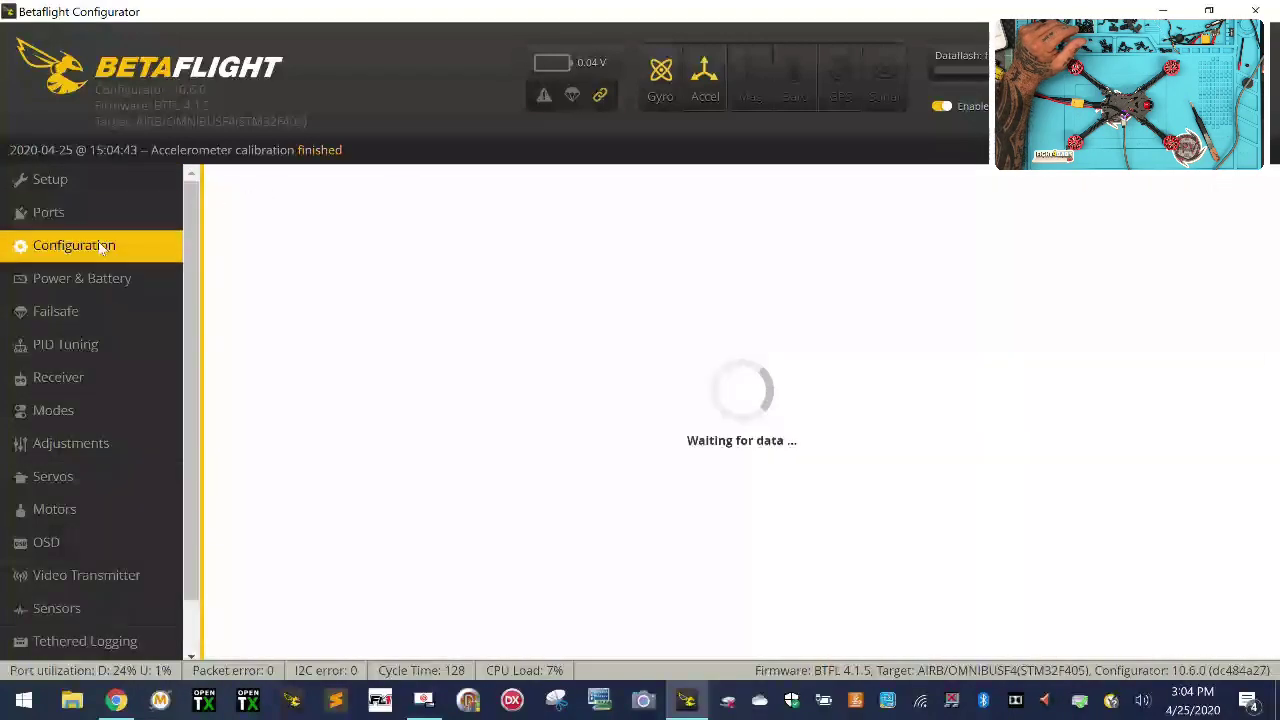
click(920, 337)
click(922, 330)
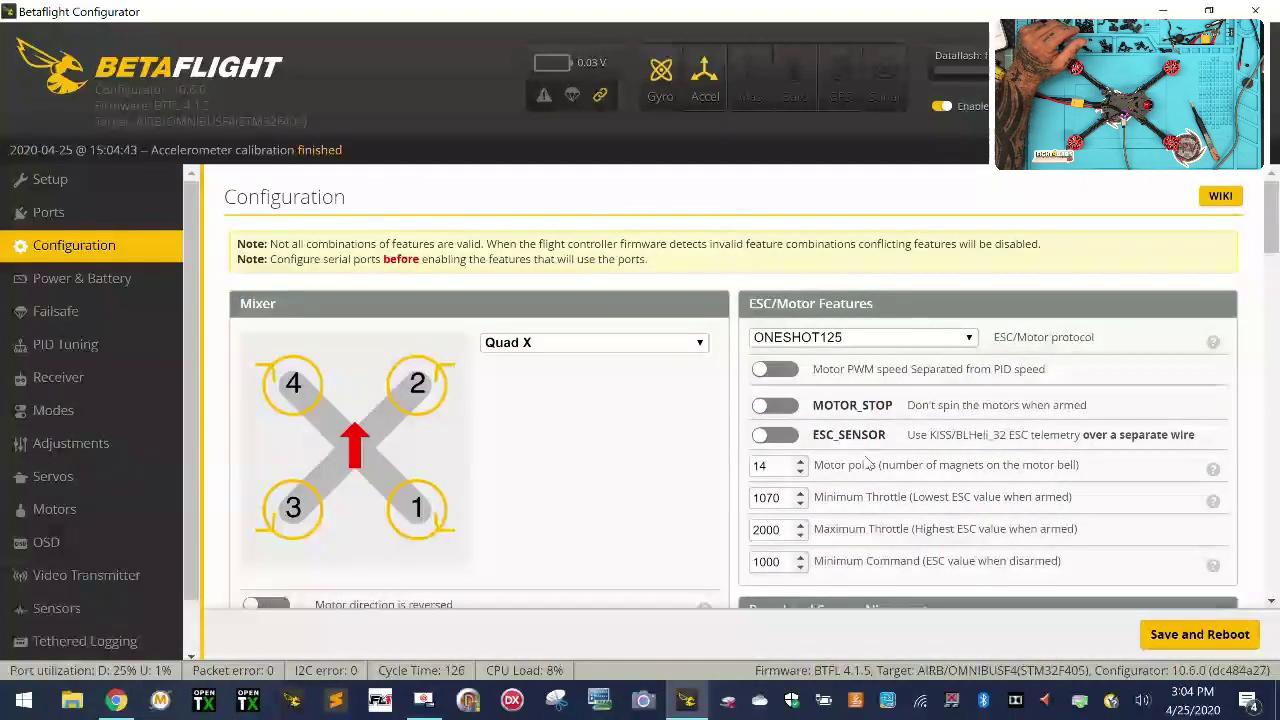
scroll(870, 463, down, 2)
scroll(870, 463, down, 4)
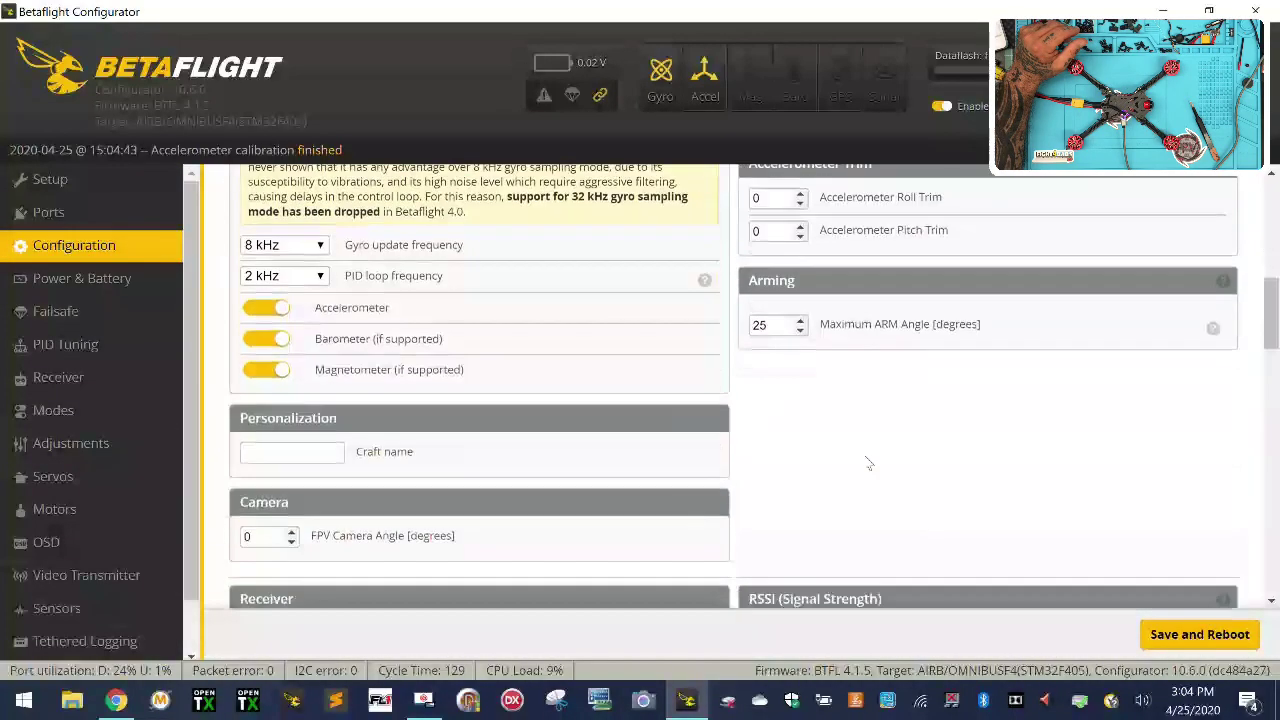
click(280, 338)
click(282, 369)
click(285, 245)
click(281, 305)
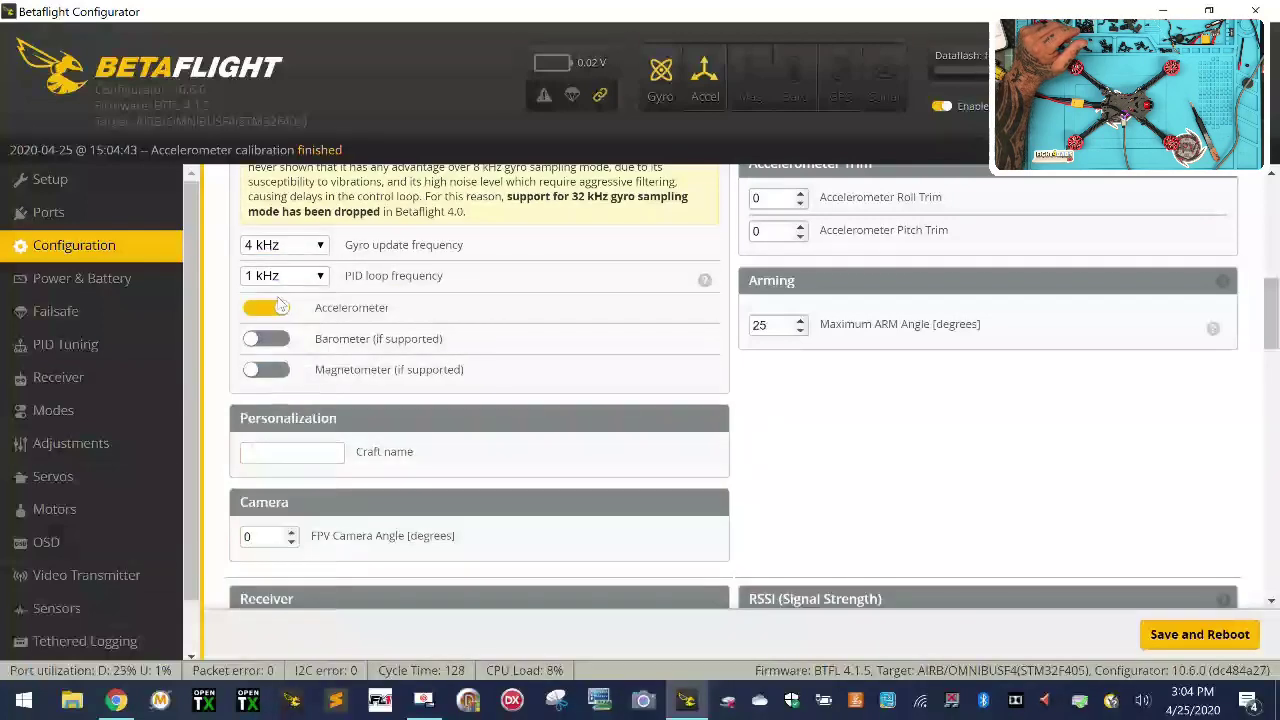
click(283, 276)
click(281, 336)
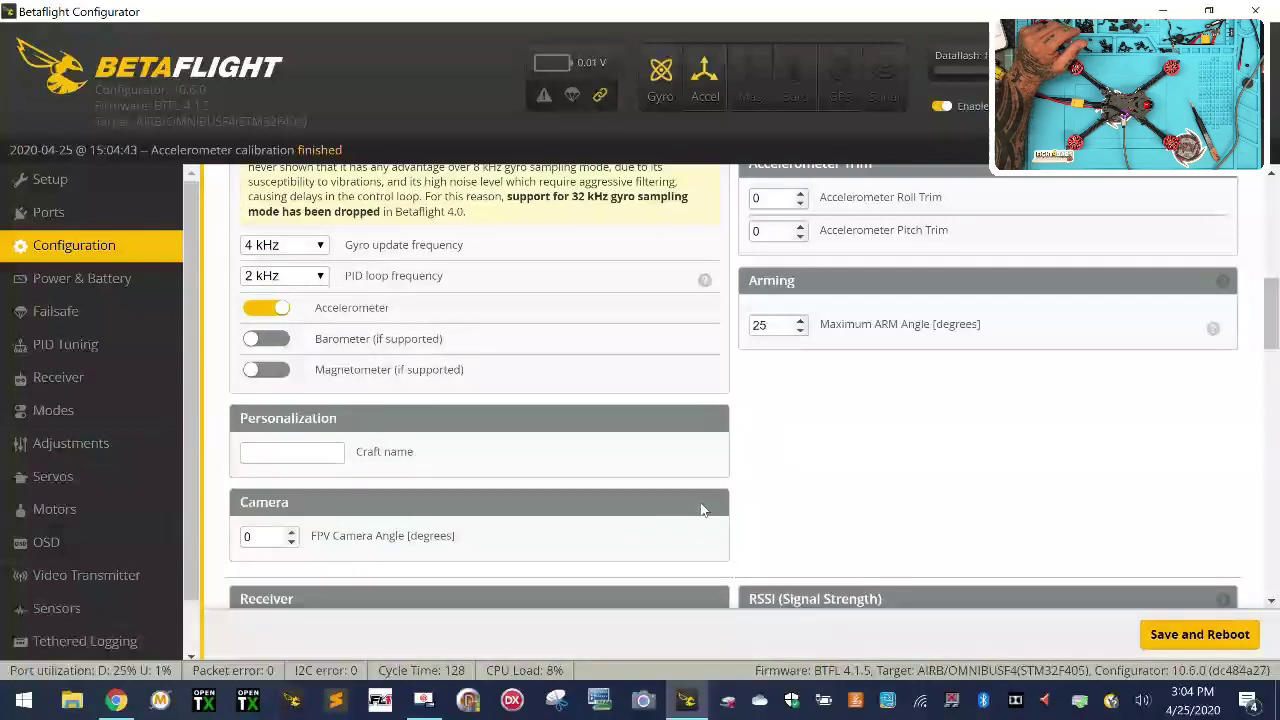
Set the receiver mode to the serial-based receiver with SBUS as the serial receiver provider.
scroll(701, 510, down, 4)
click(372, 232)
click(365, 320)
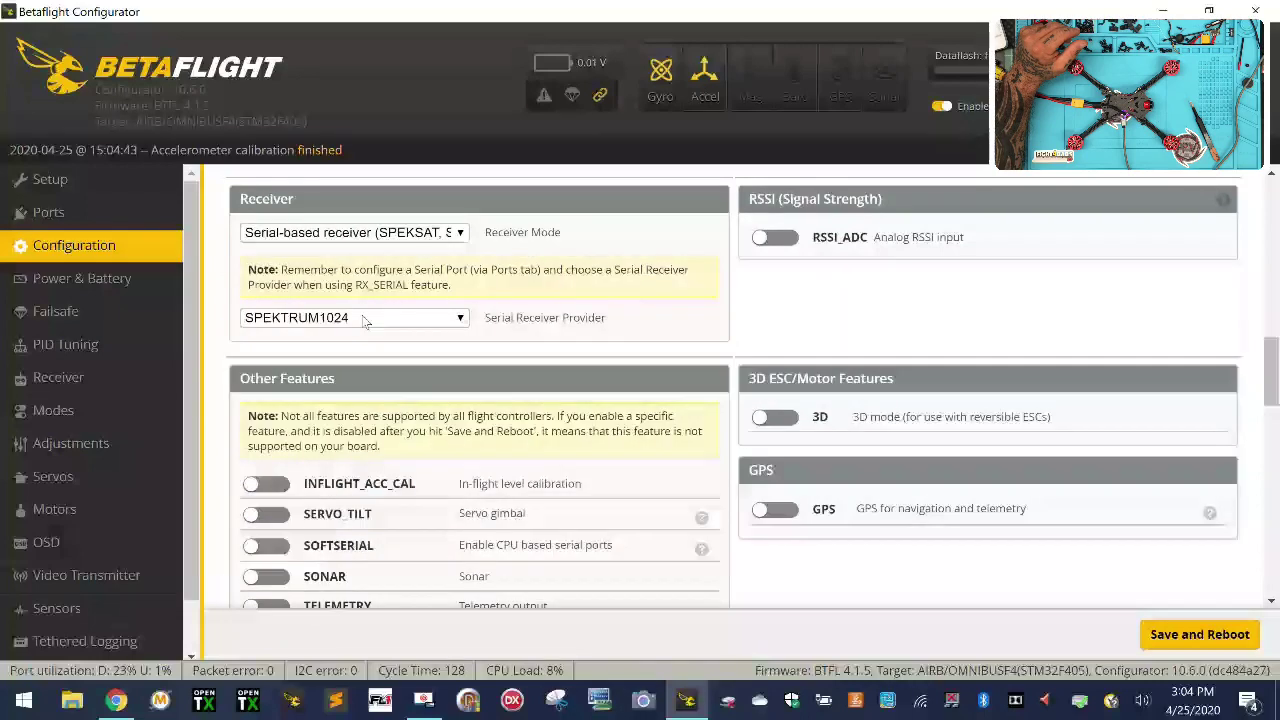
click(358, 320)
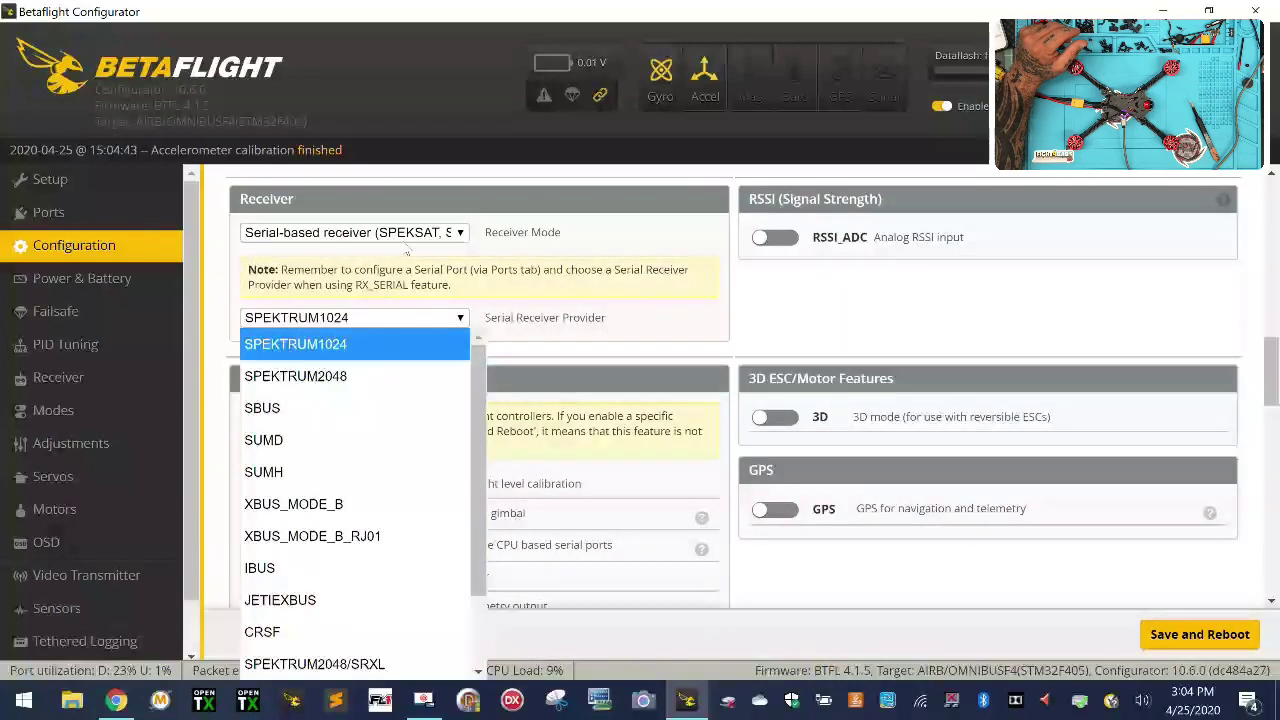
click(377, 405)
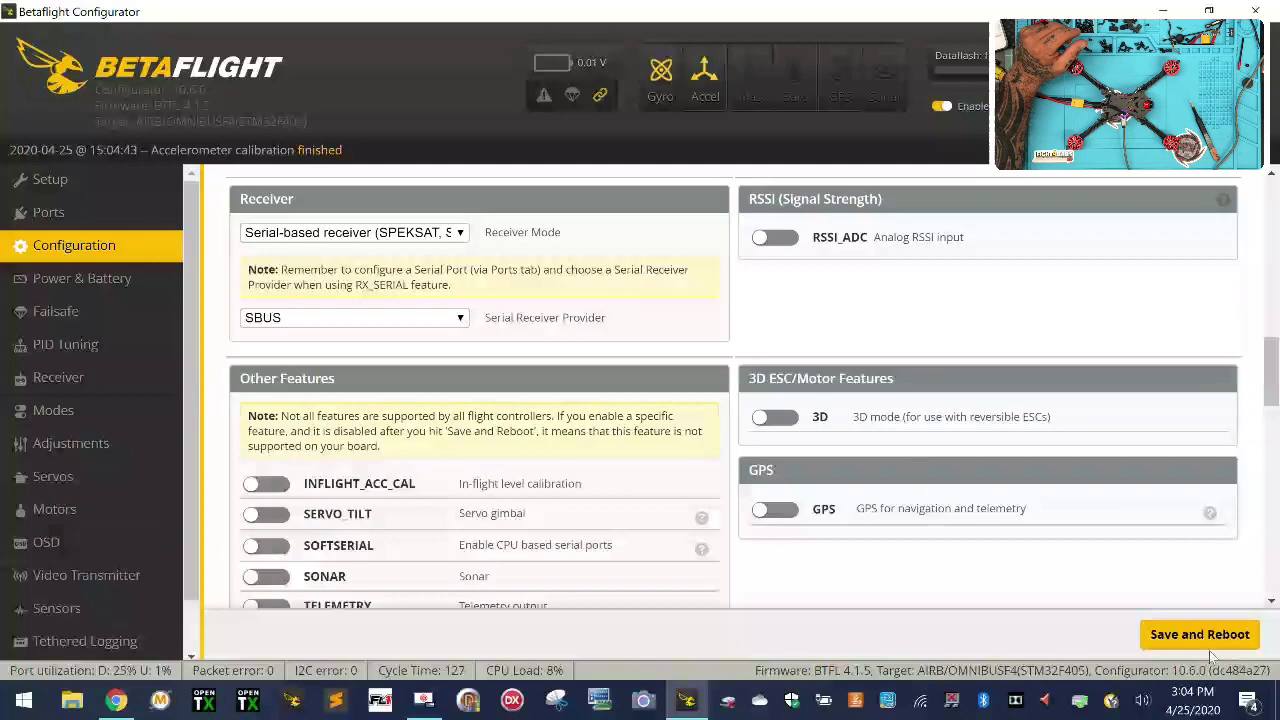
Turn off the permanent AIRMODE feature and look through the remaining beacon and beeper settings.
scroll(240, 563, down, 6)
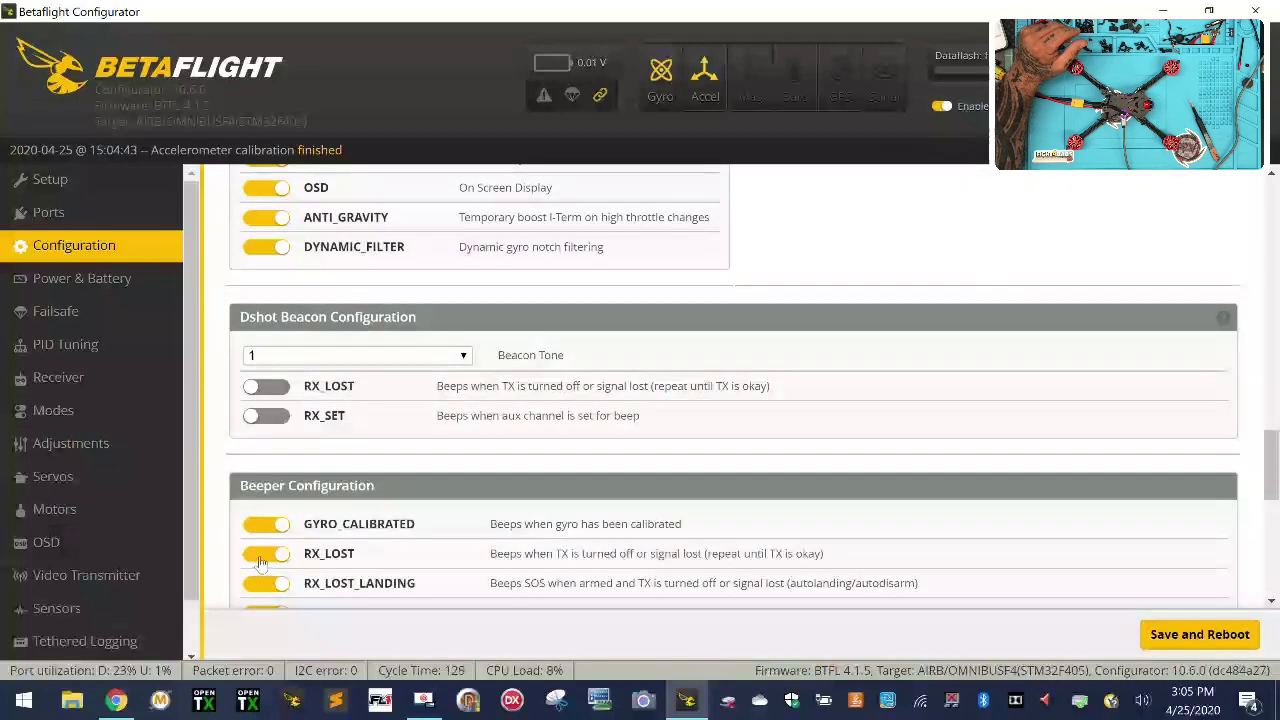
scroll(258, 563, up, 2)
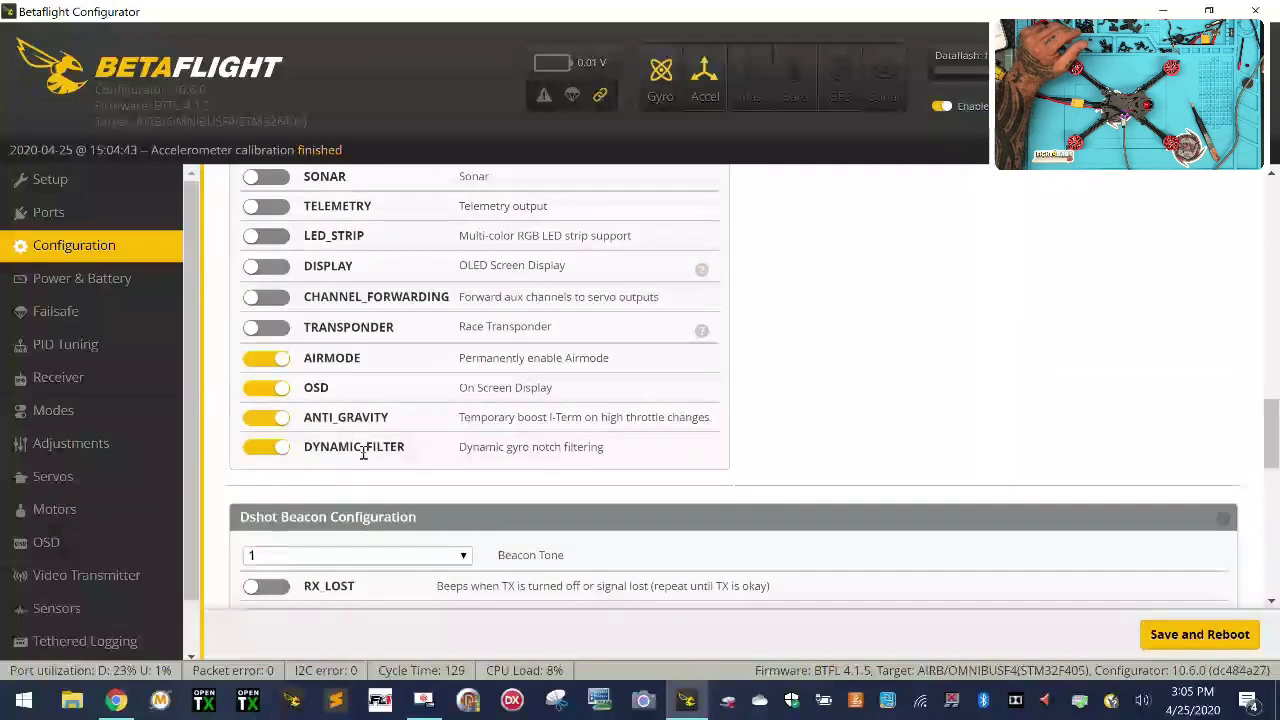
click(266, 366)
scroll(953, 347, down, 4)
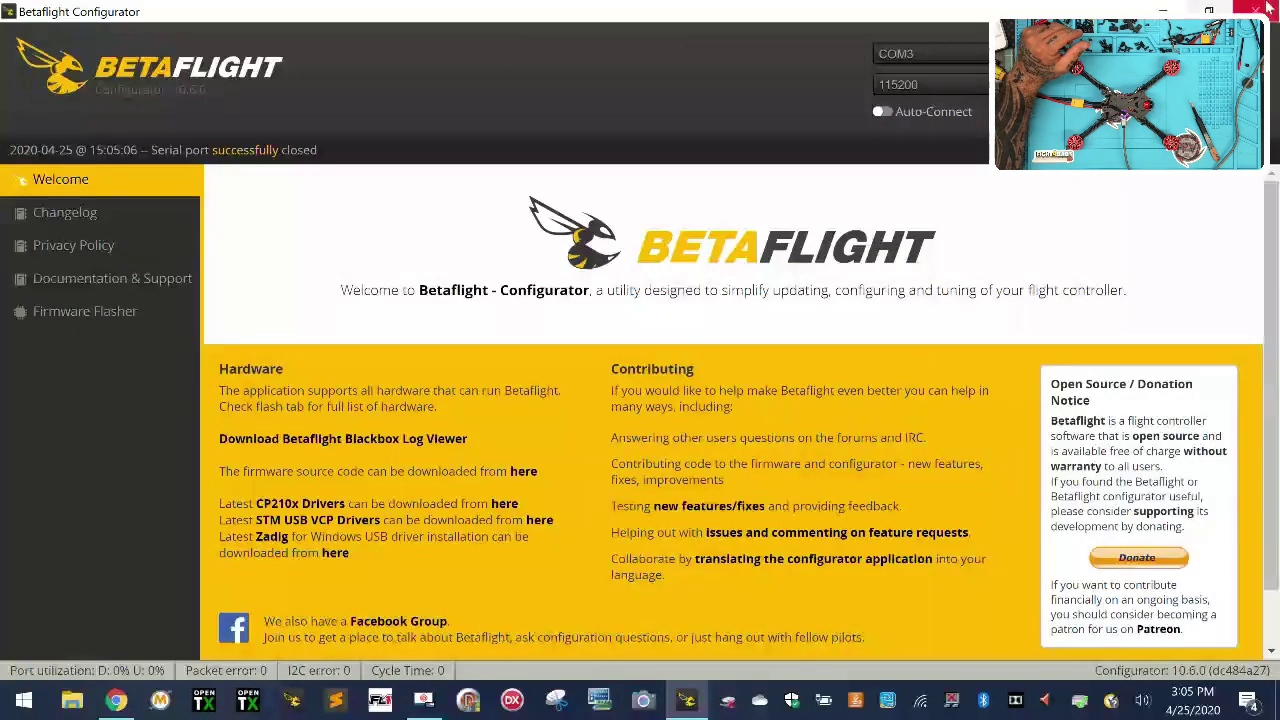
Reconnect to the flight controller and check the receiver channel bars and the UART port assignments.
click(1040, 80)
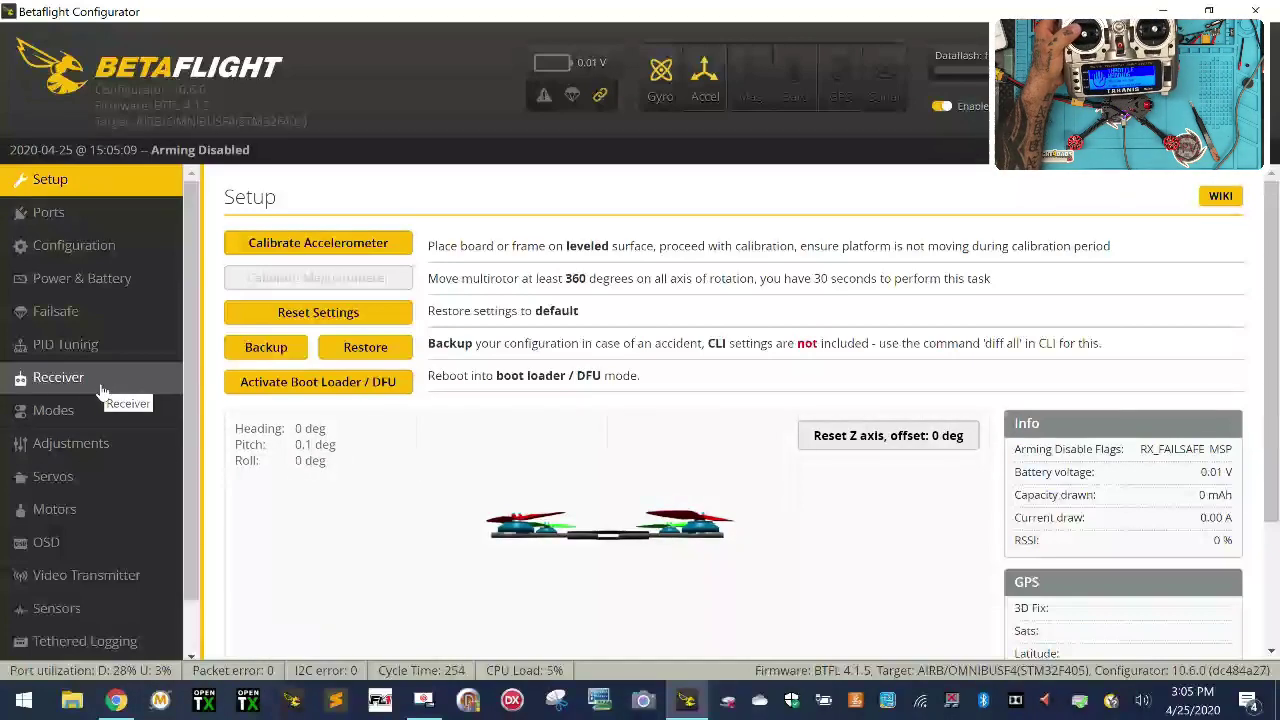
click(57, 376)
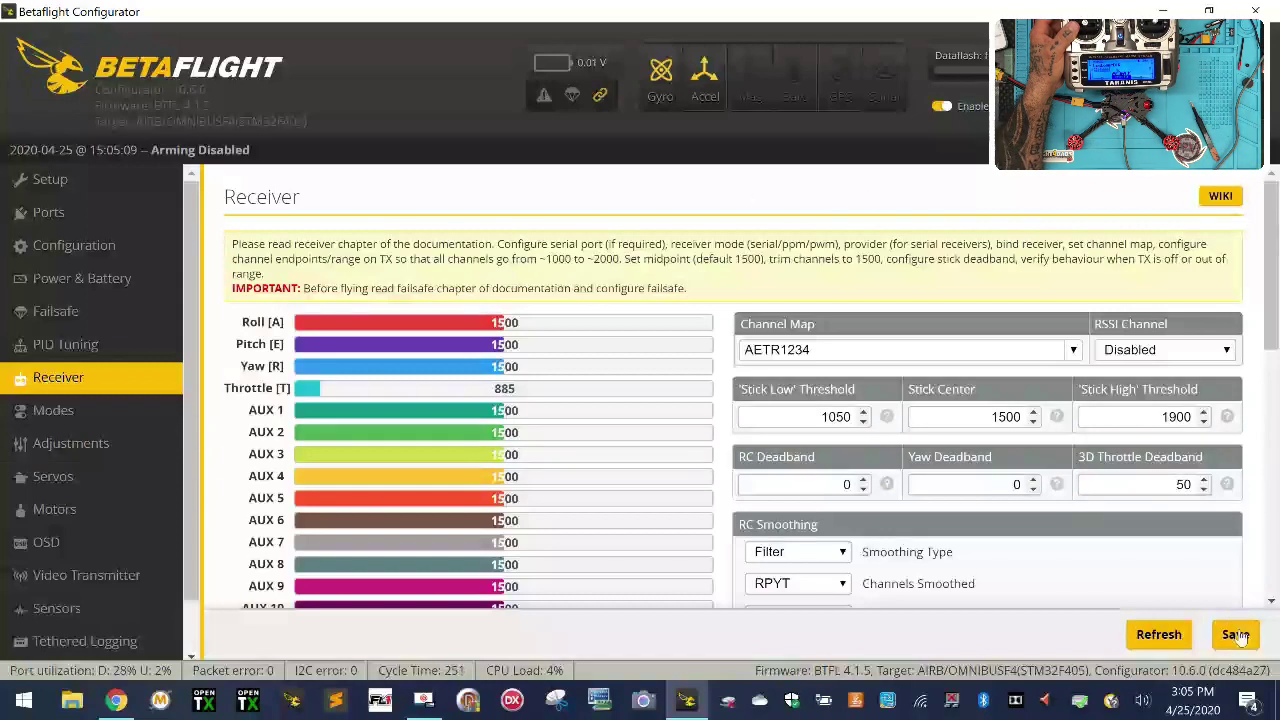
click(84, 226)
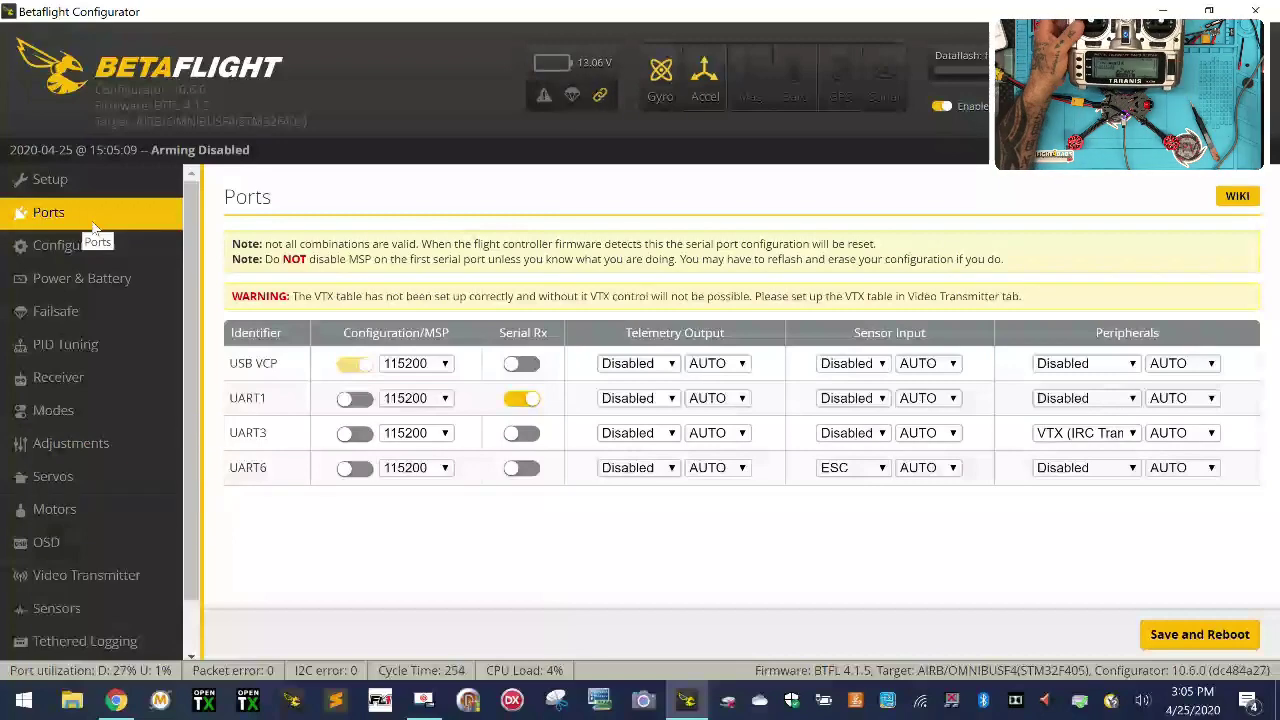
click(70, 377)
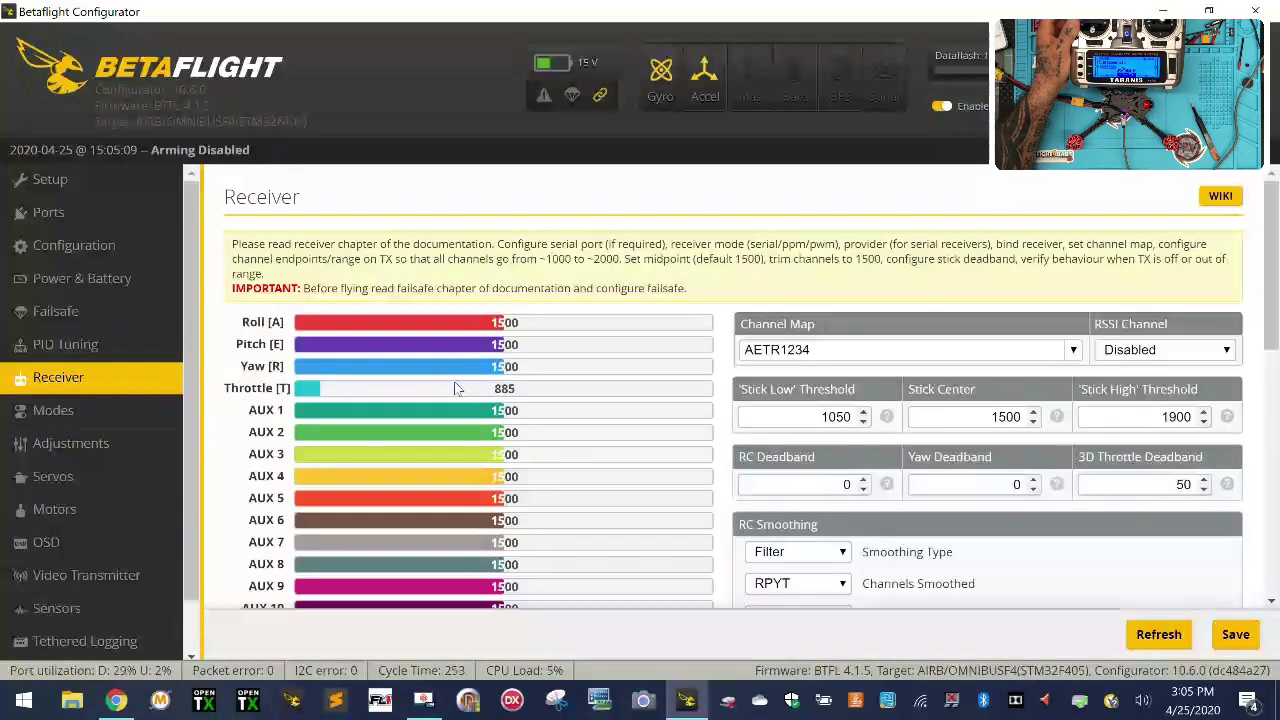
click(80, 245)
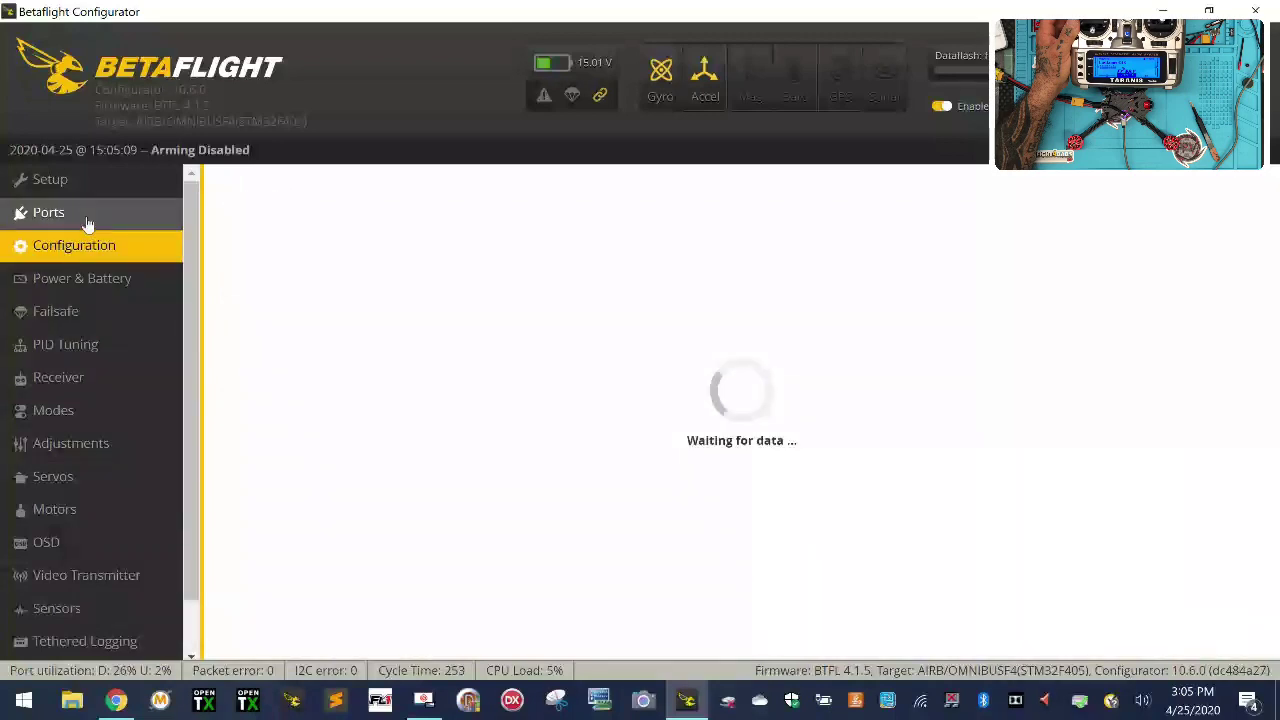
click(86, 216)
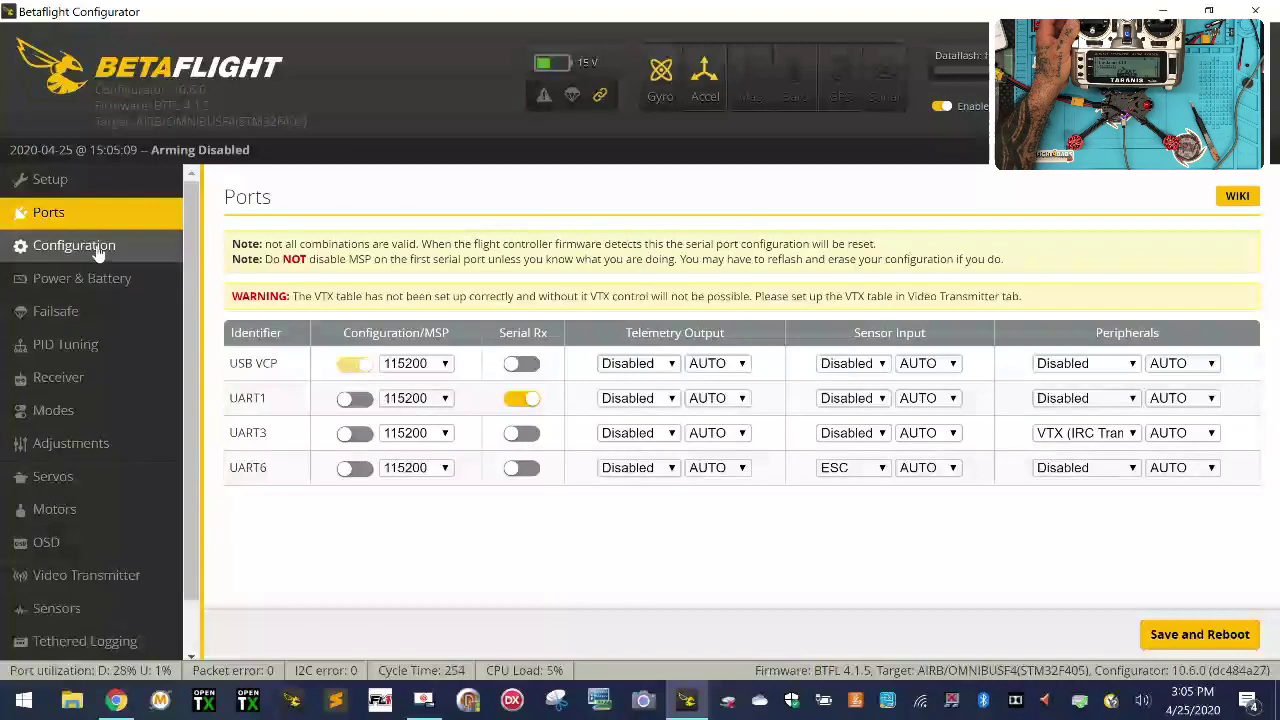
Recheck the serial-based receiver and SBUS settings in the configuration, and save and reboot the flight controller.
click(60, 245)
scroll(744, 515, down, 15)
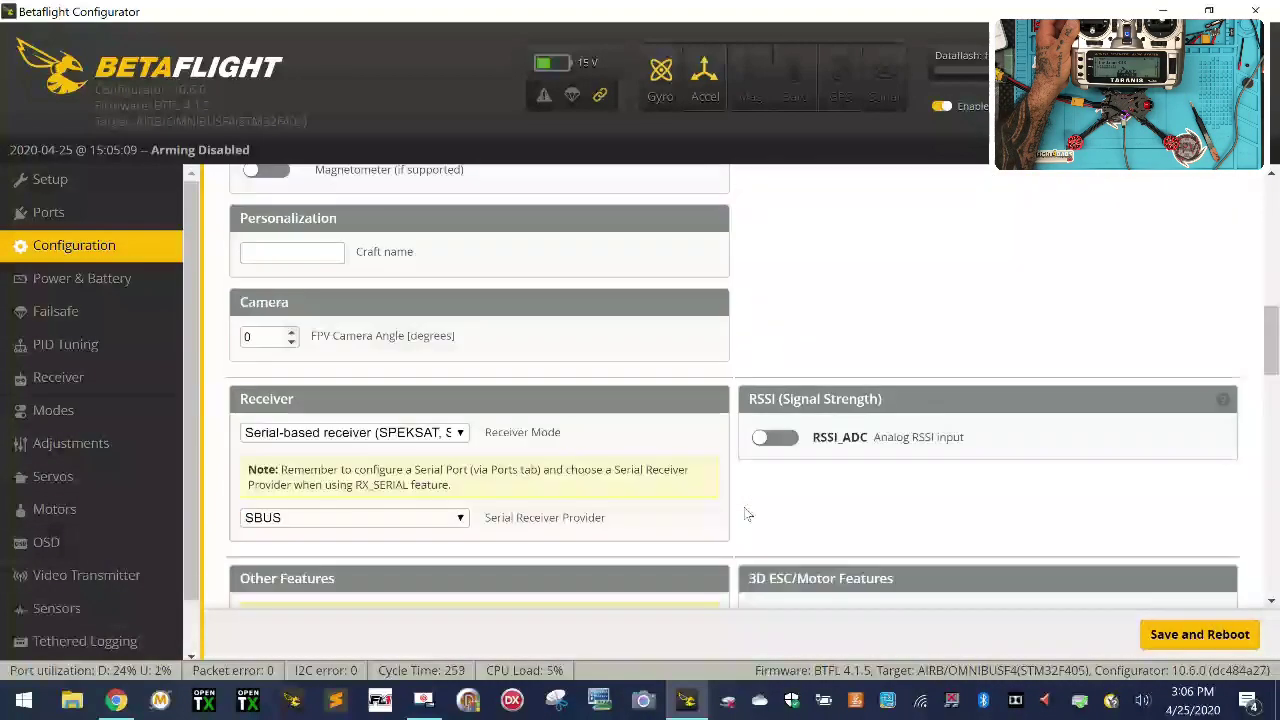
click(1168, 638)
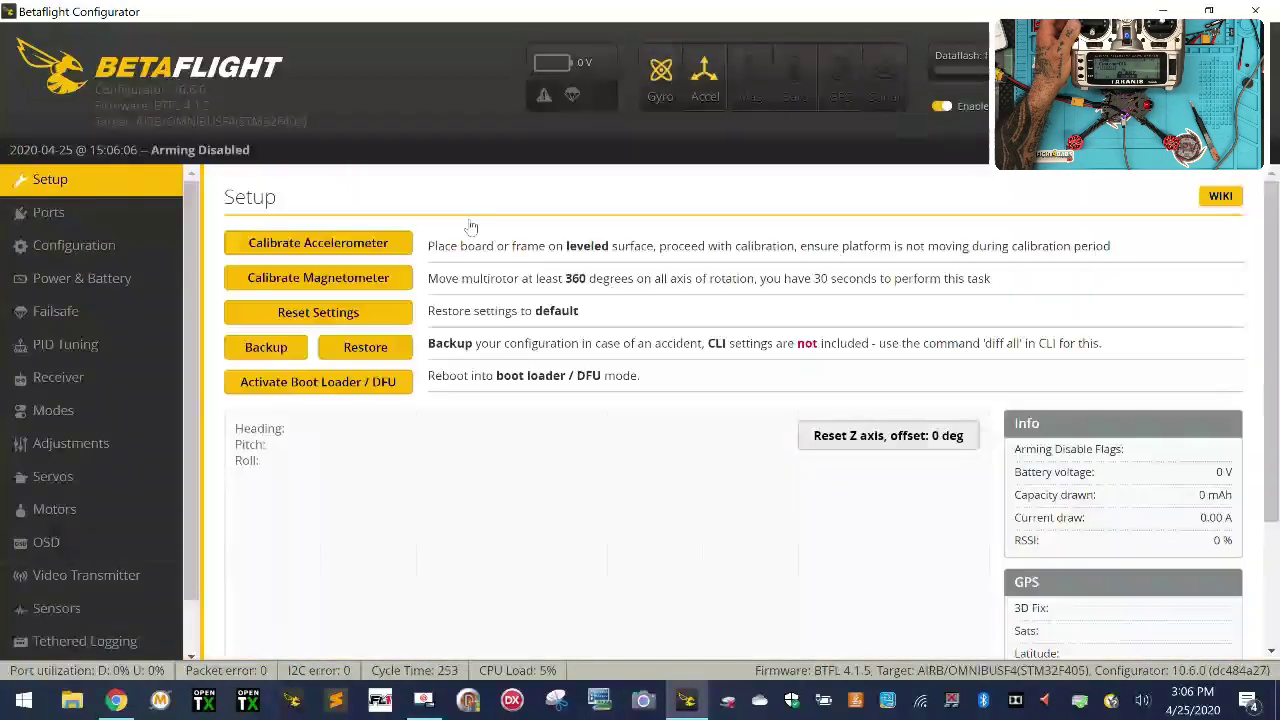
Check the receiver channels after the reboot and reconnect to the flight controller.
click(137, 381)
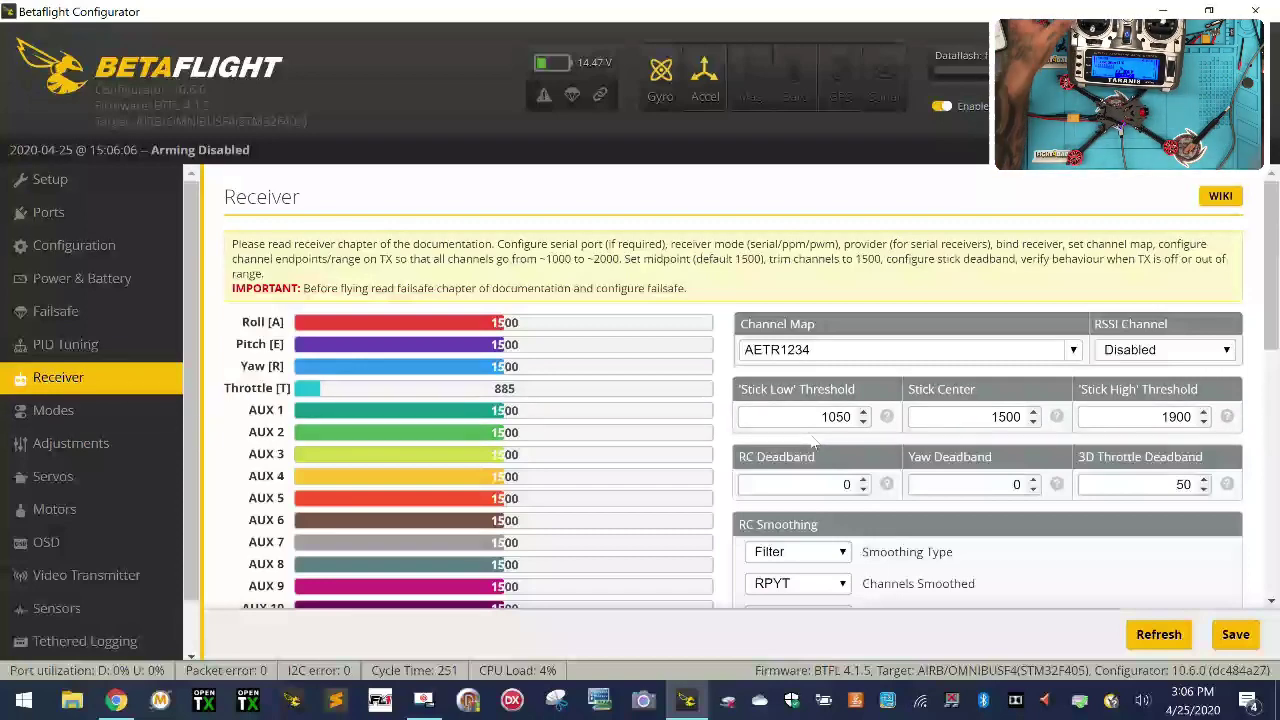
click(148, 222)
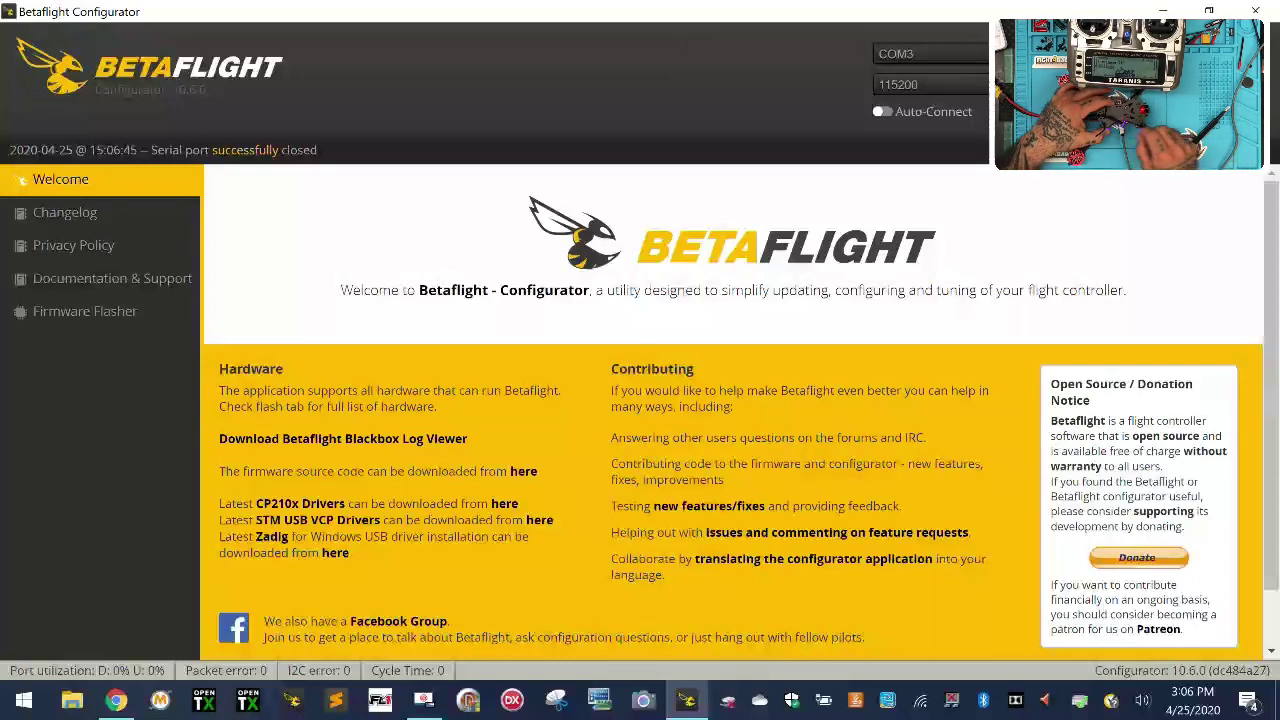
click(1030, 75)
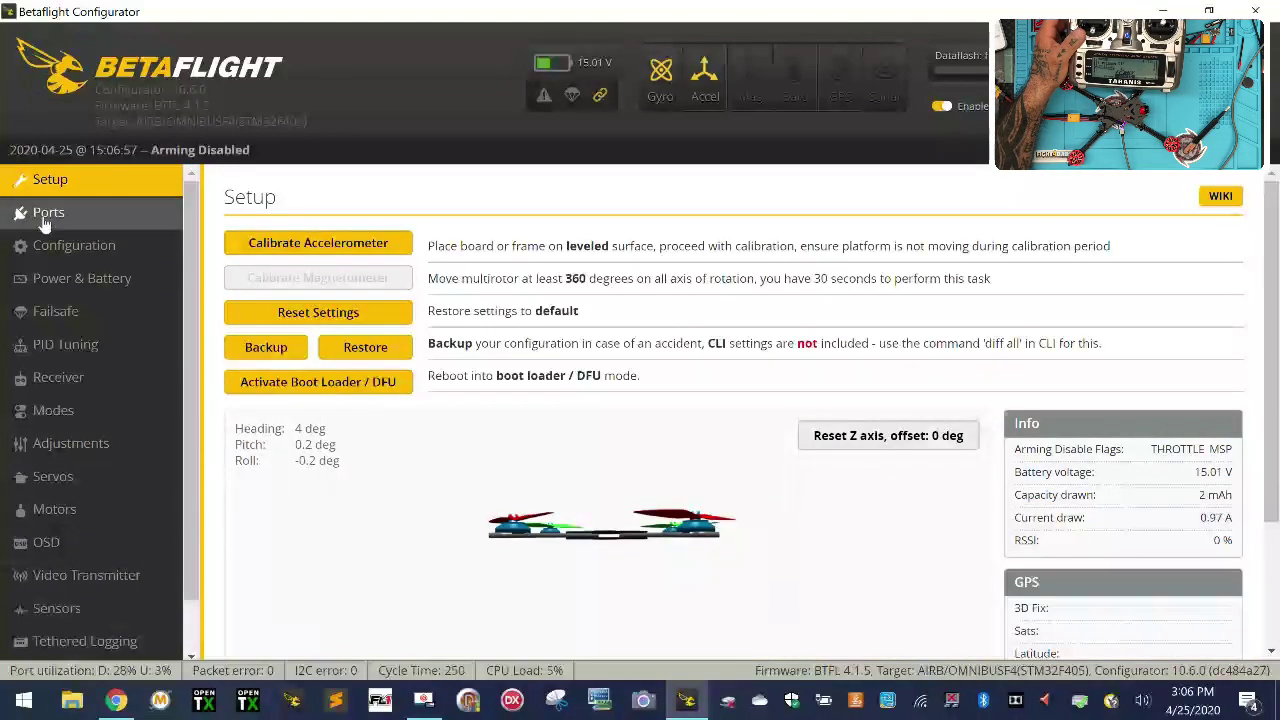
Review the port assignments, the receiver and feature settings in the configuration, and the power and battery settings.
click(44, 220)
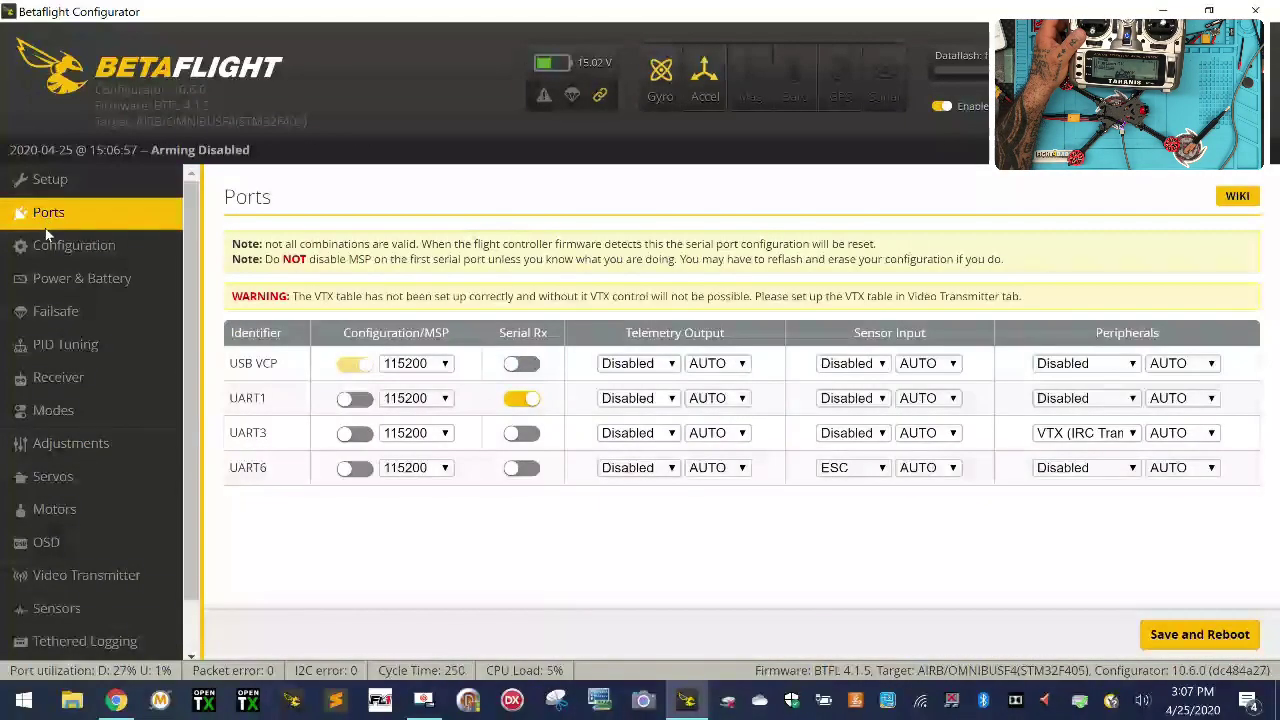
click(86, 246)
scroll(590, 447, down, 3)
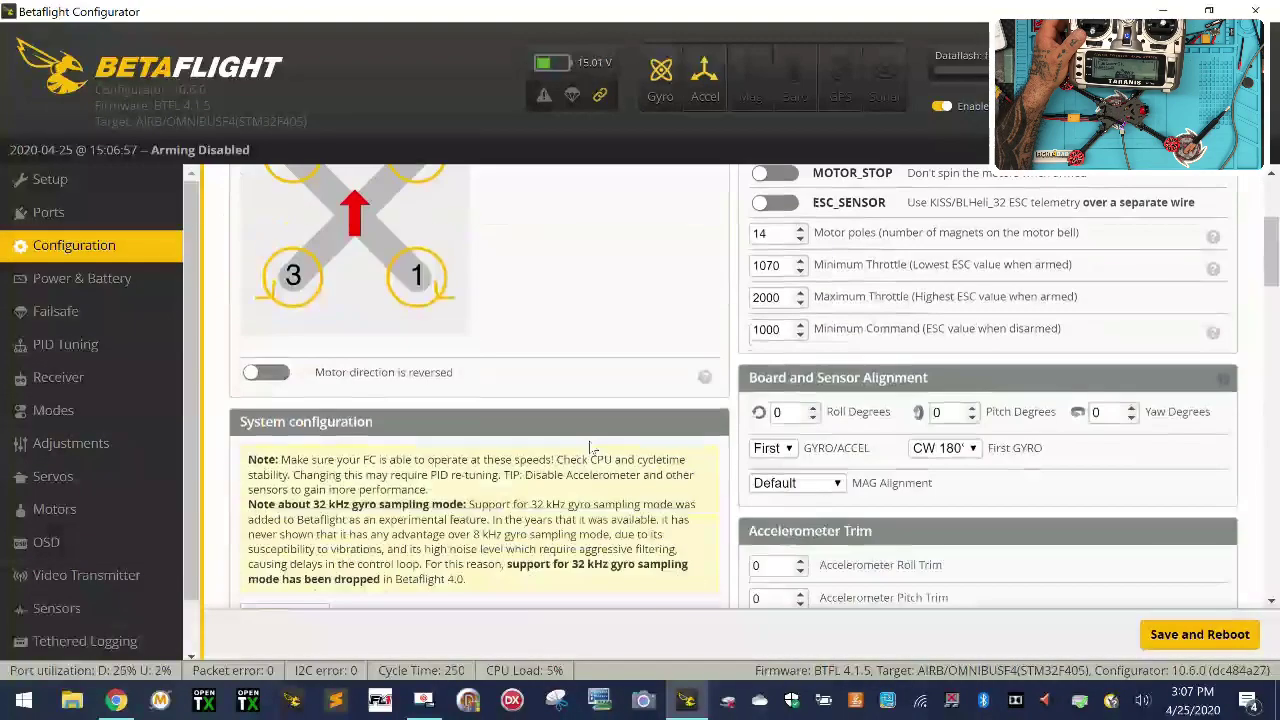
scroll(590, 447, down, 8)
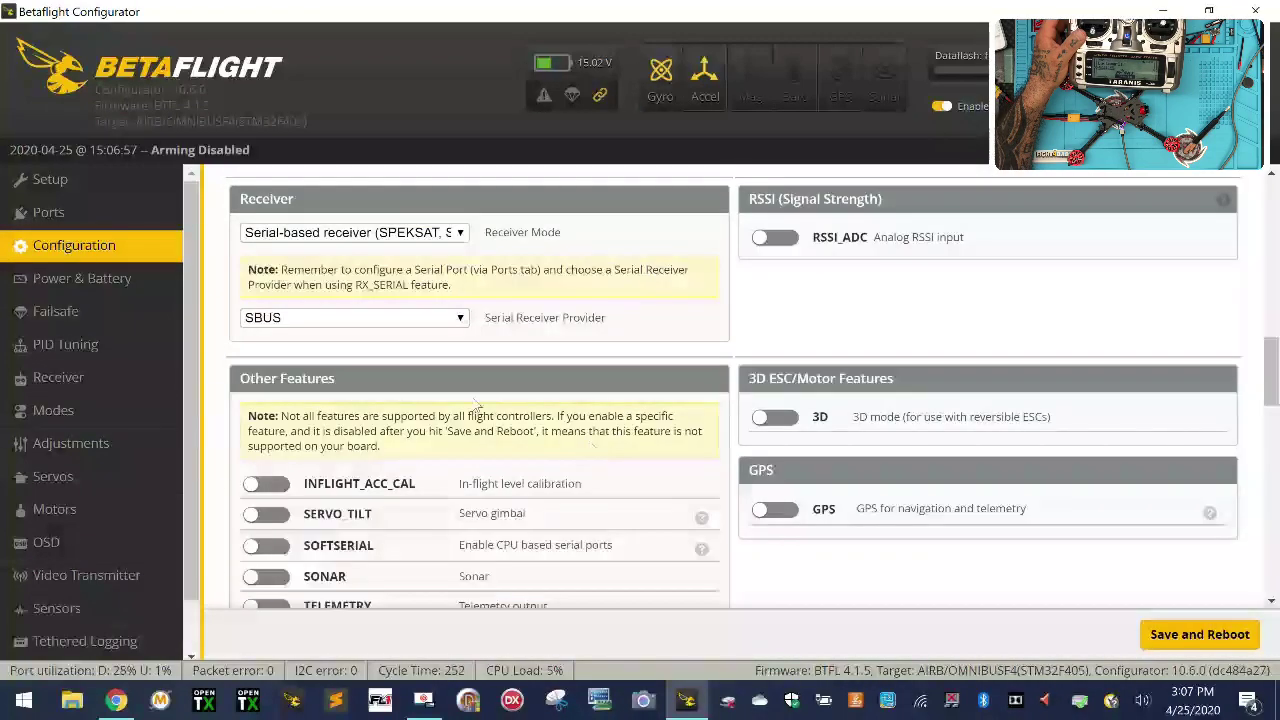
click(46, 292)
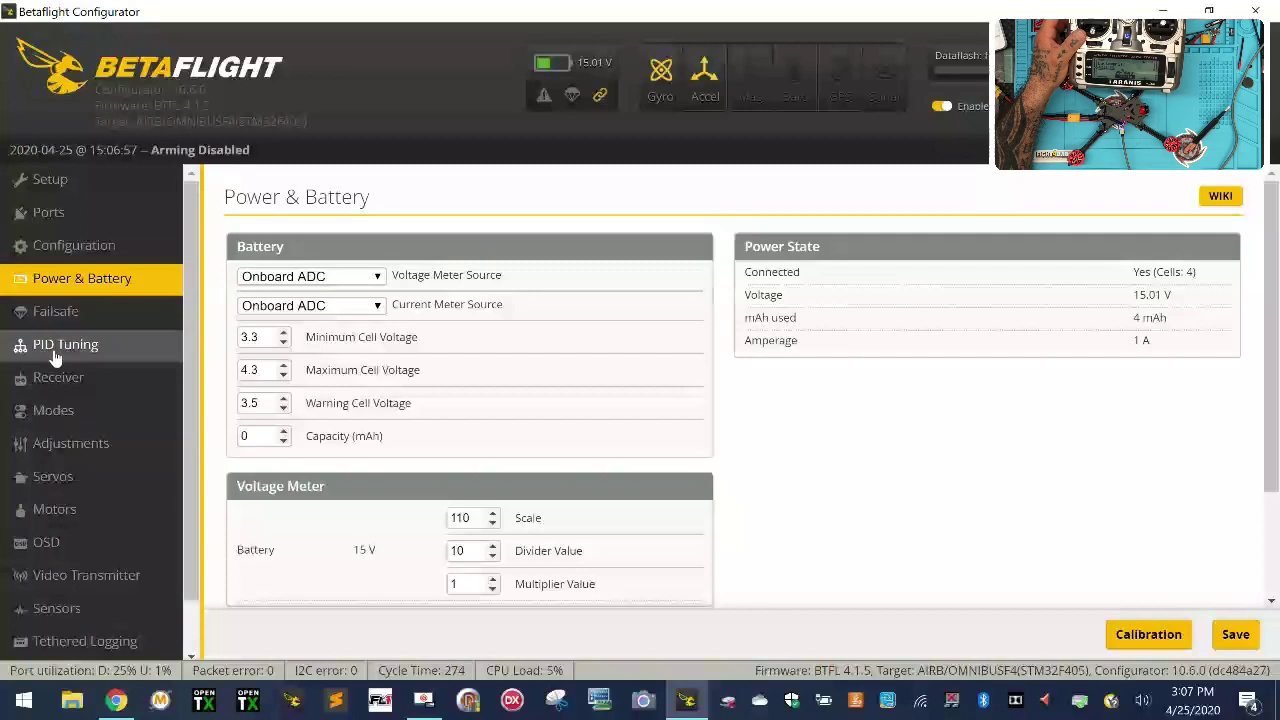
Examine the receiver's channel bars, RC smoothing settings and model preview for the transmitter's response.
click(57, 375)
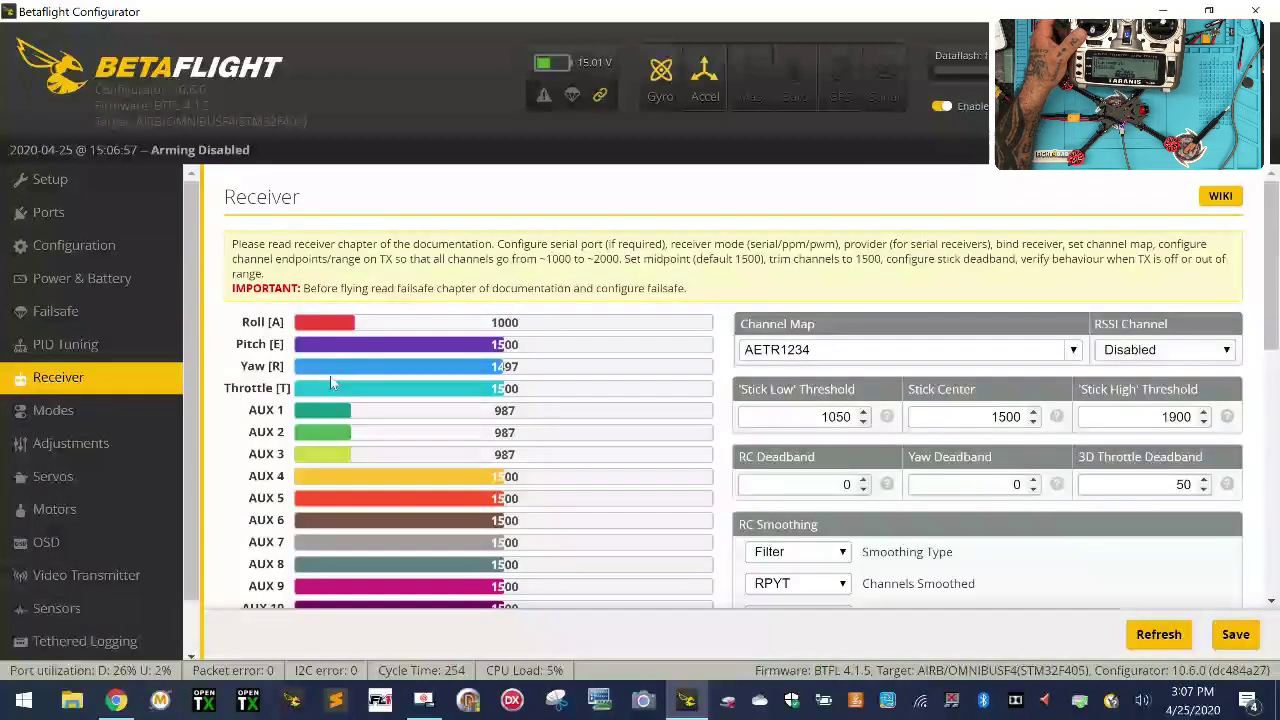
scroll(1066, 398, down, 2)
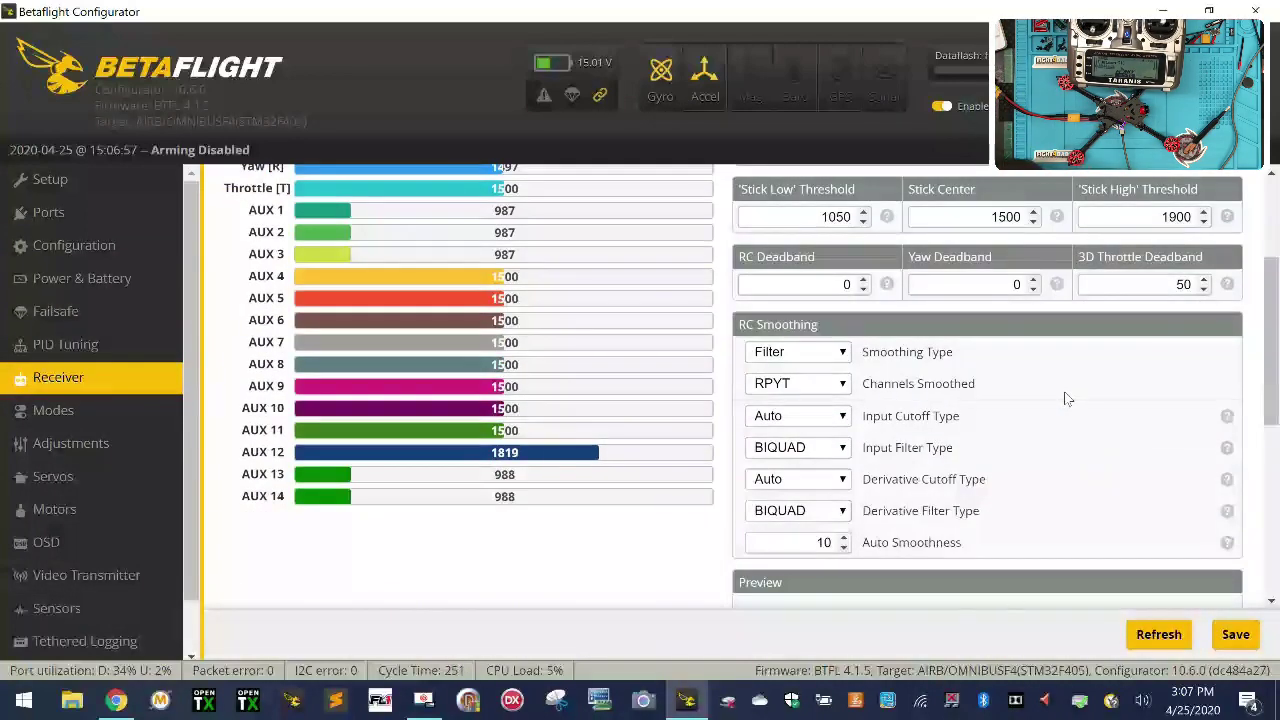
scroll(994, 400, down, 2)
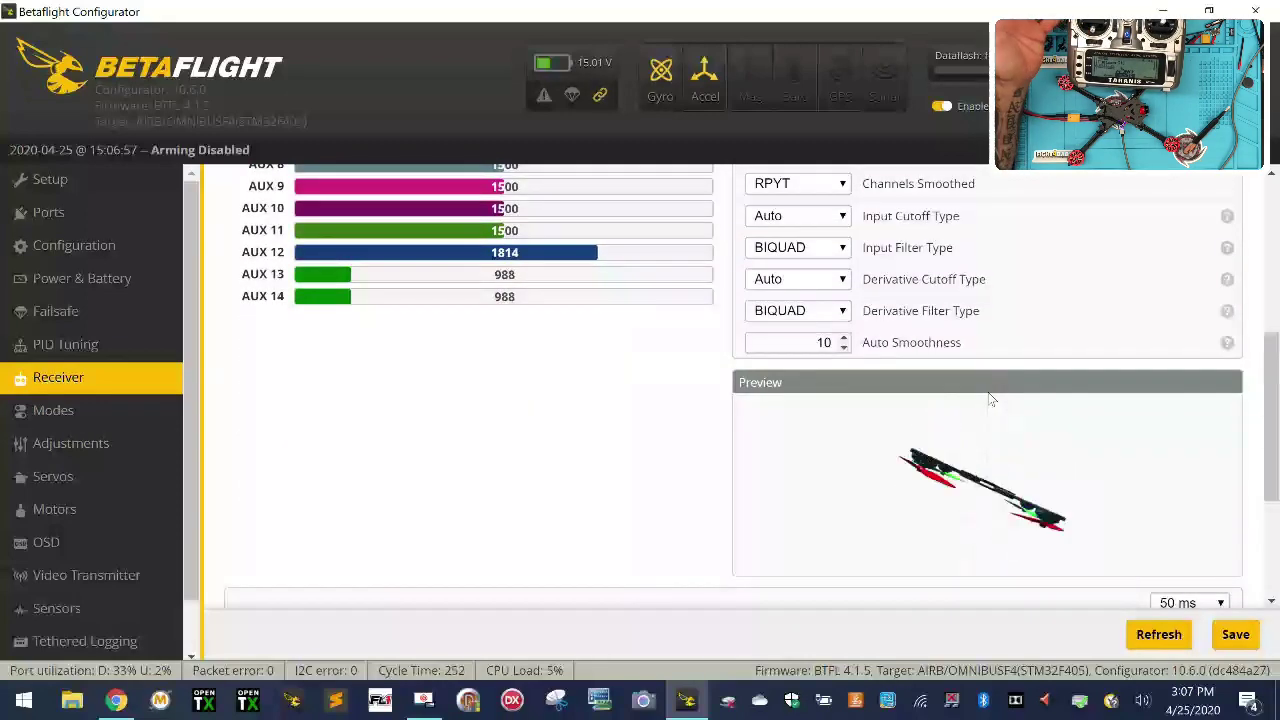
scroll(697, 372, up, 4)
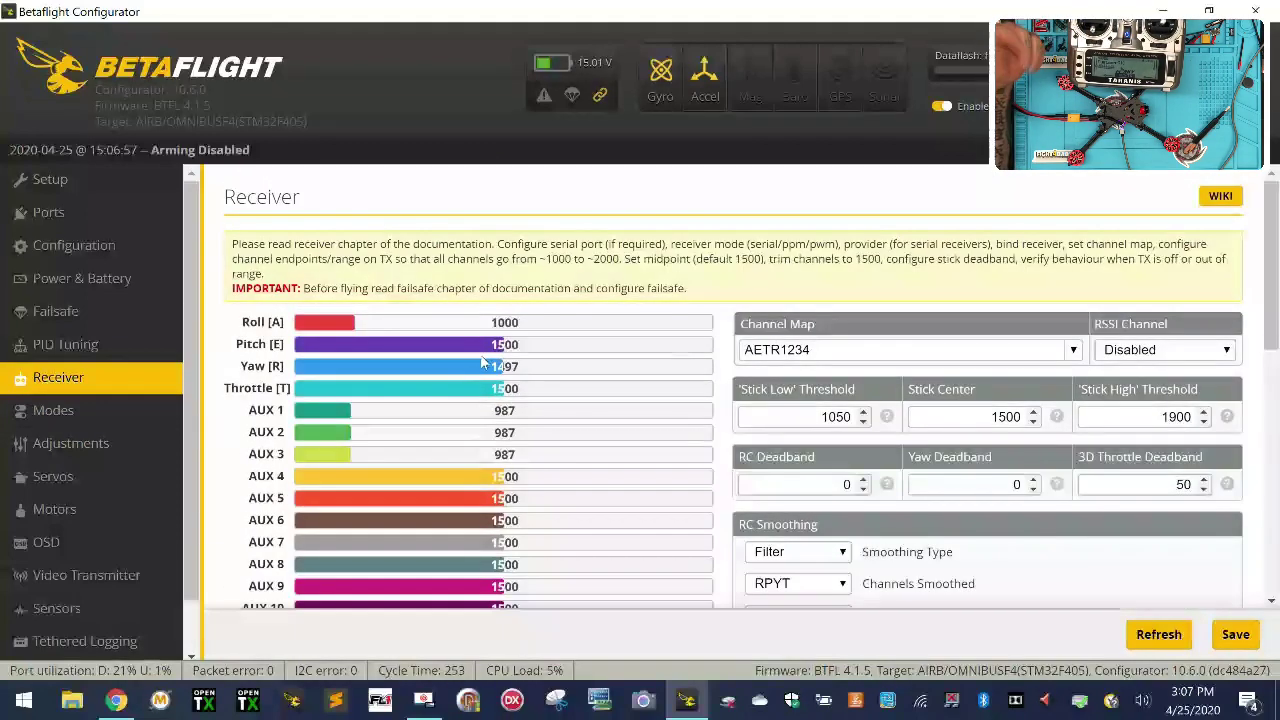
Set the channel map to Spektrum / Graupner / JR (TAER1234) and save the receiver settings.
click(1073, 350)
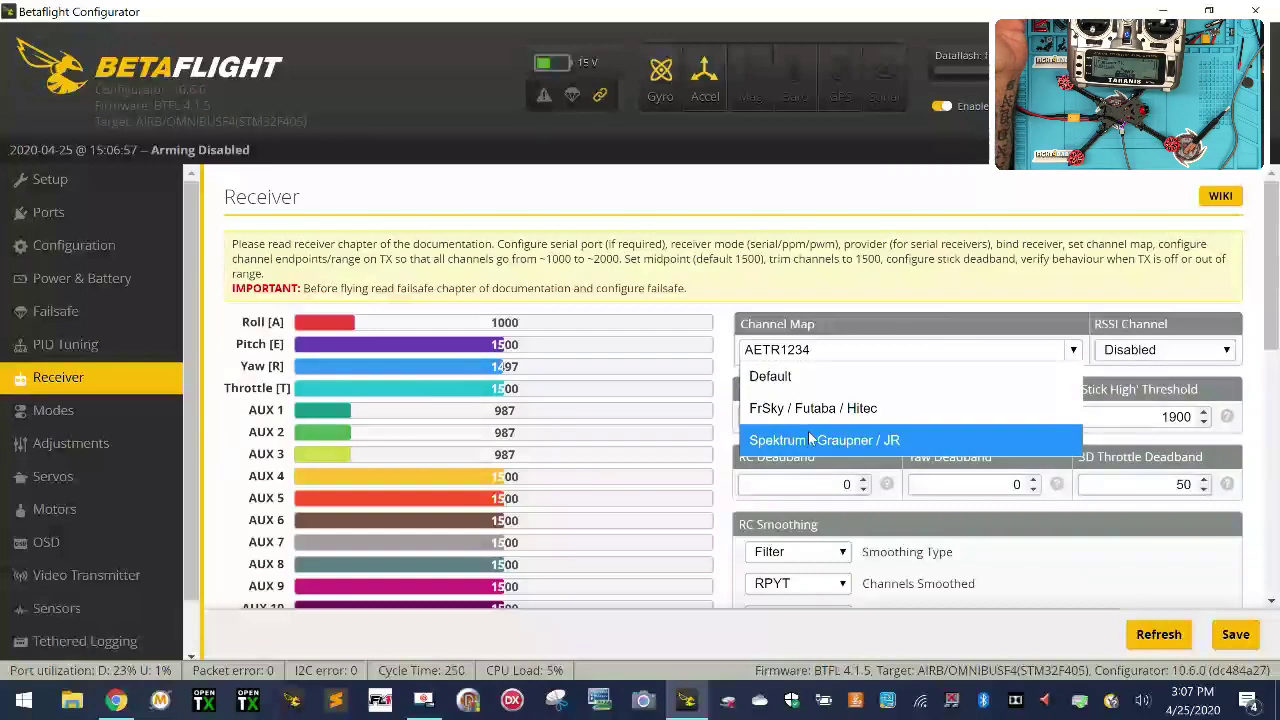
click(860, 437)
click(1236, 634)
scroll(995, 557, down, 4)
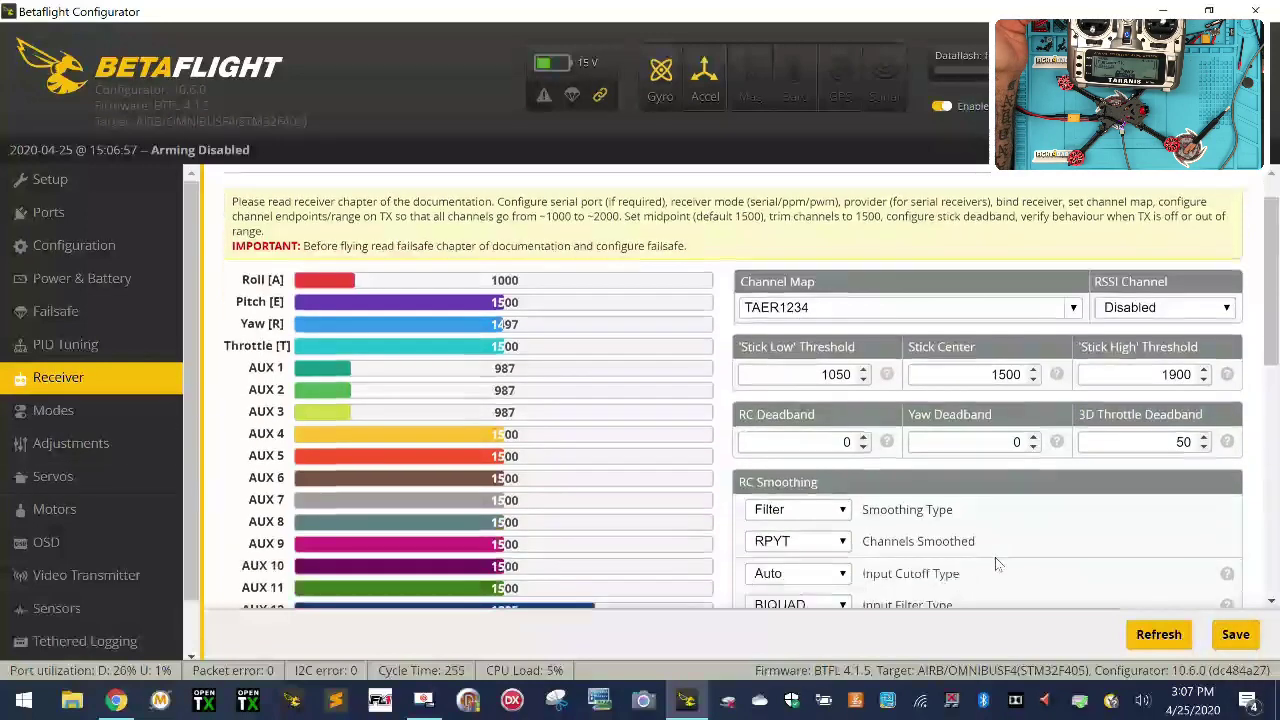
click(1234, 636)
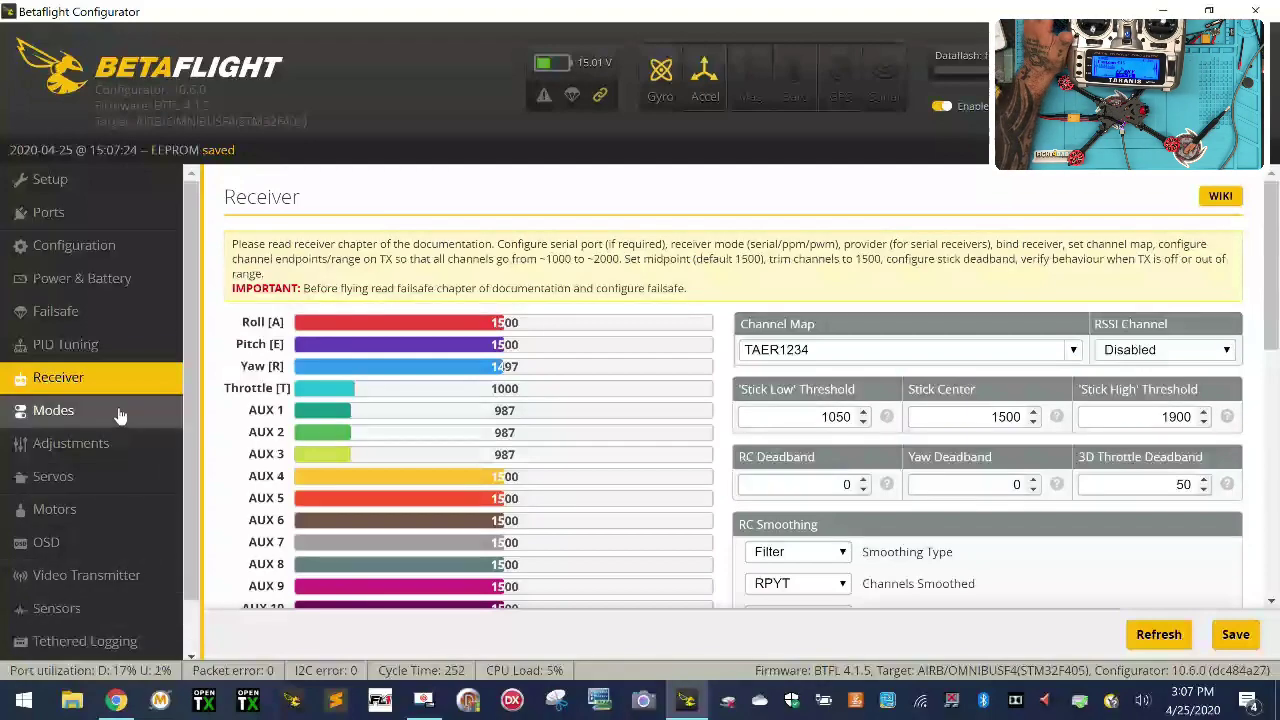
Open the VTX tables wiki page linked from the video transmitter settings and look through the available table files.
click(115, 577)
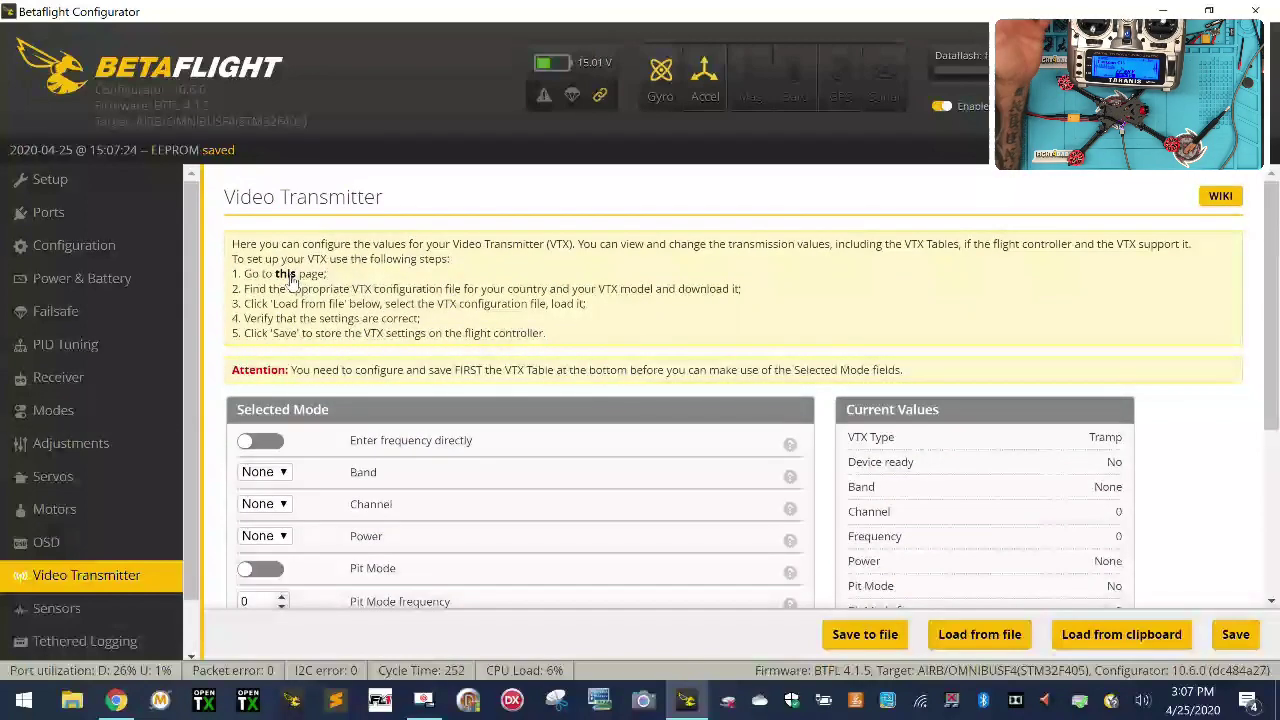
click(286, 274)
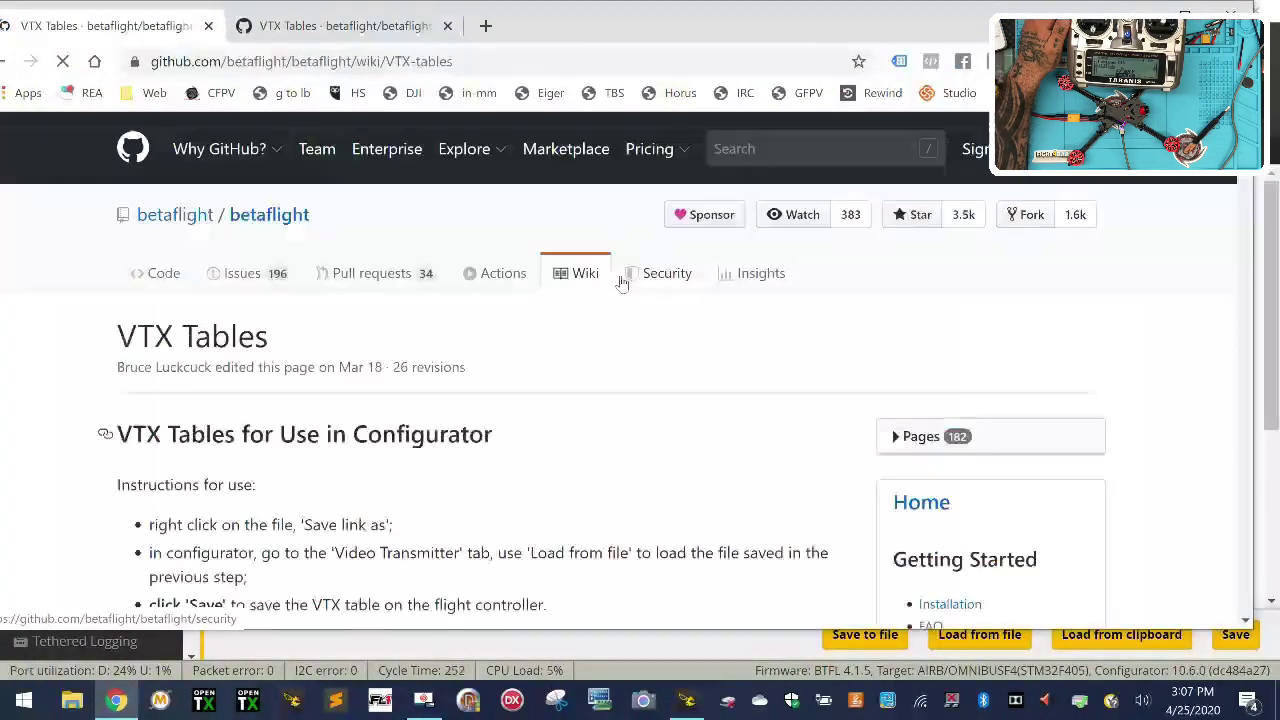
scroll(612, 381, down, 12)
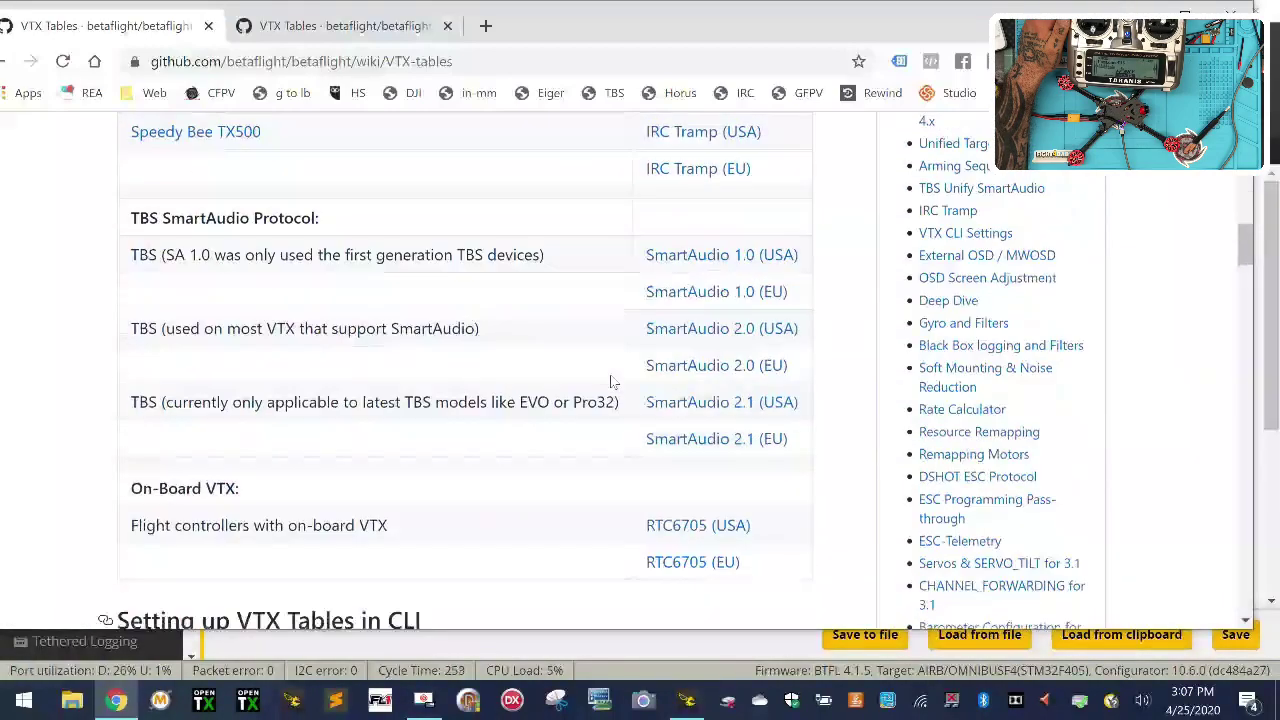
scroll(612, 381, up, 8)
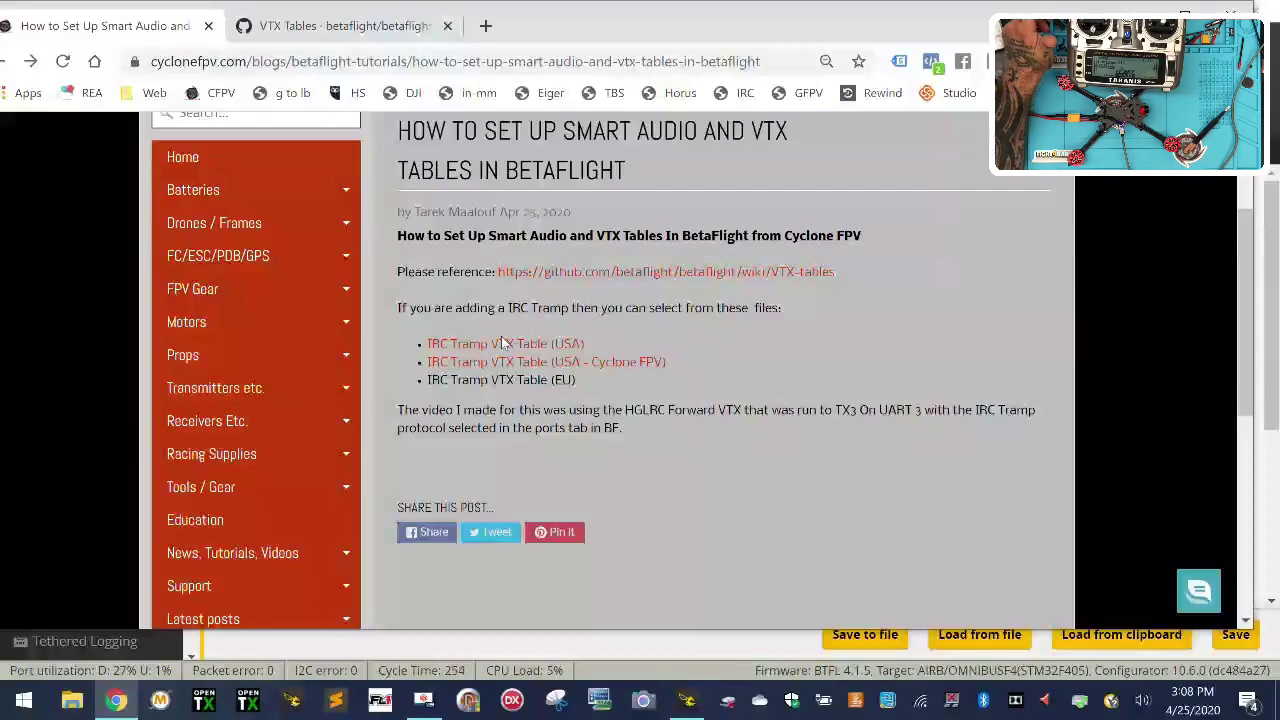
Check the VTX table section in Betaflight Configurator, and download the USA and USA - Cyclone FPV IRC Tramp tables from the Cyclone FPV page in Chrome.
click(291, 702)
scroll(415, 470, down, 2)
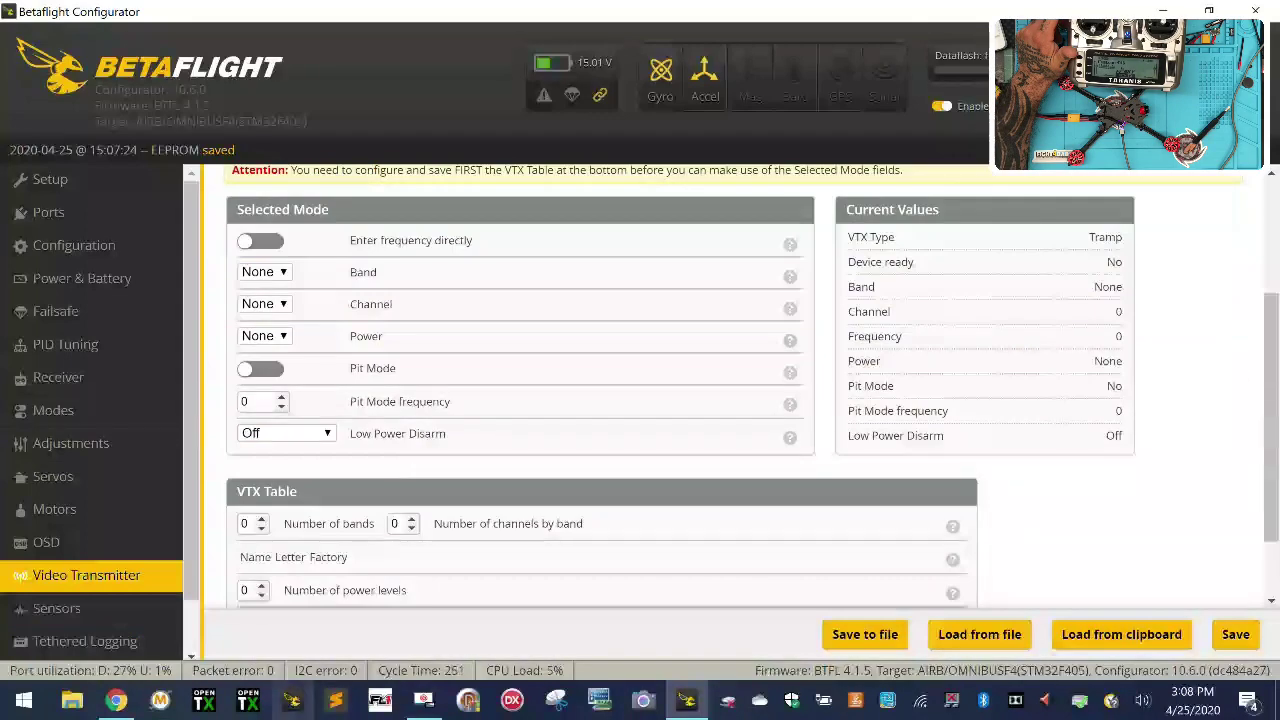
click(116, 702)
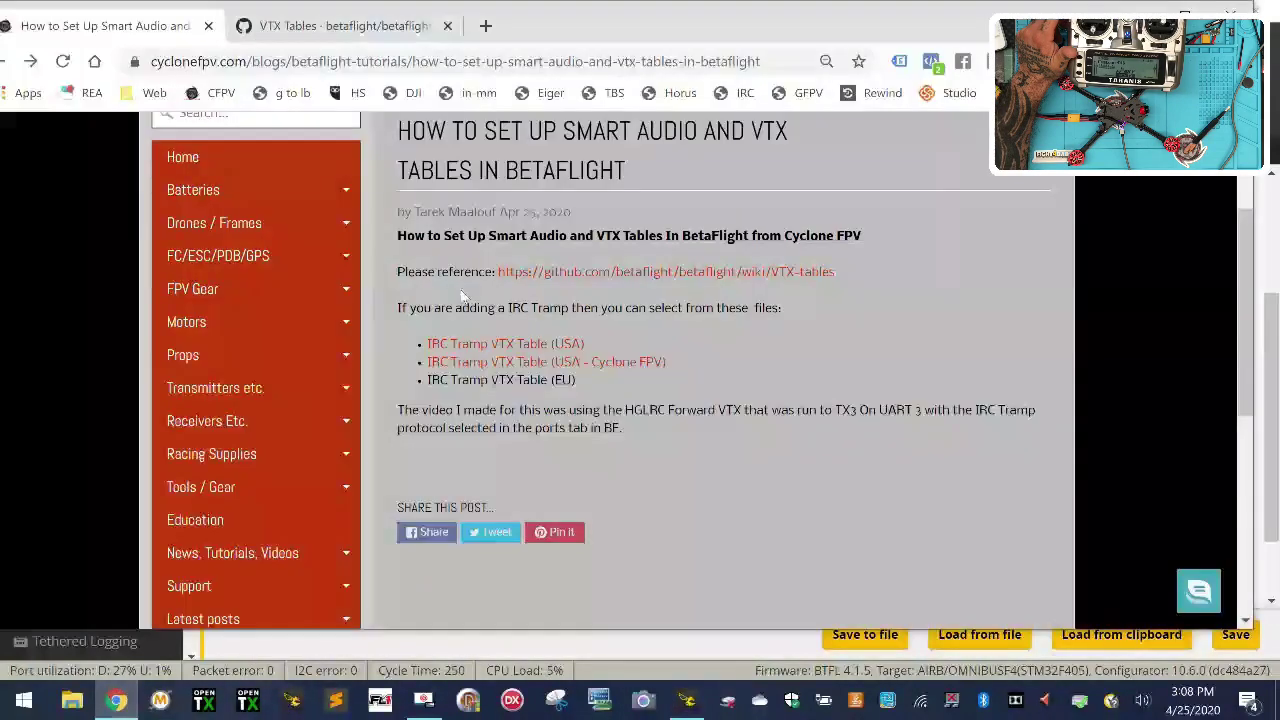
click(533, 355)
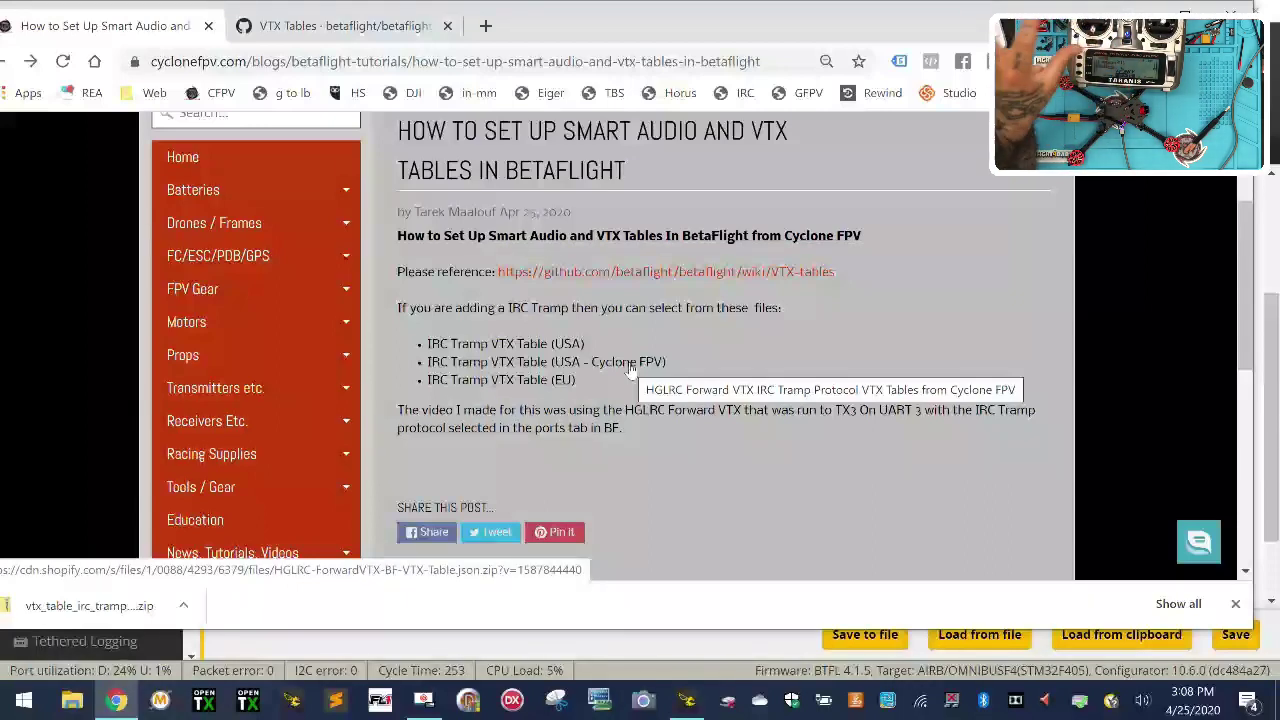
click(630, 370)
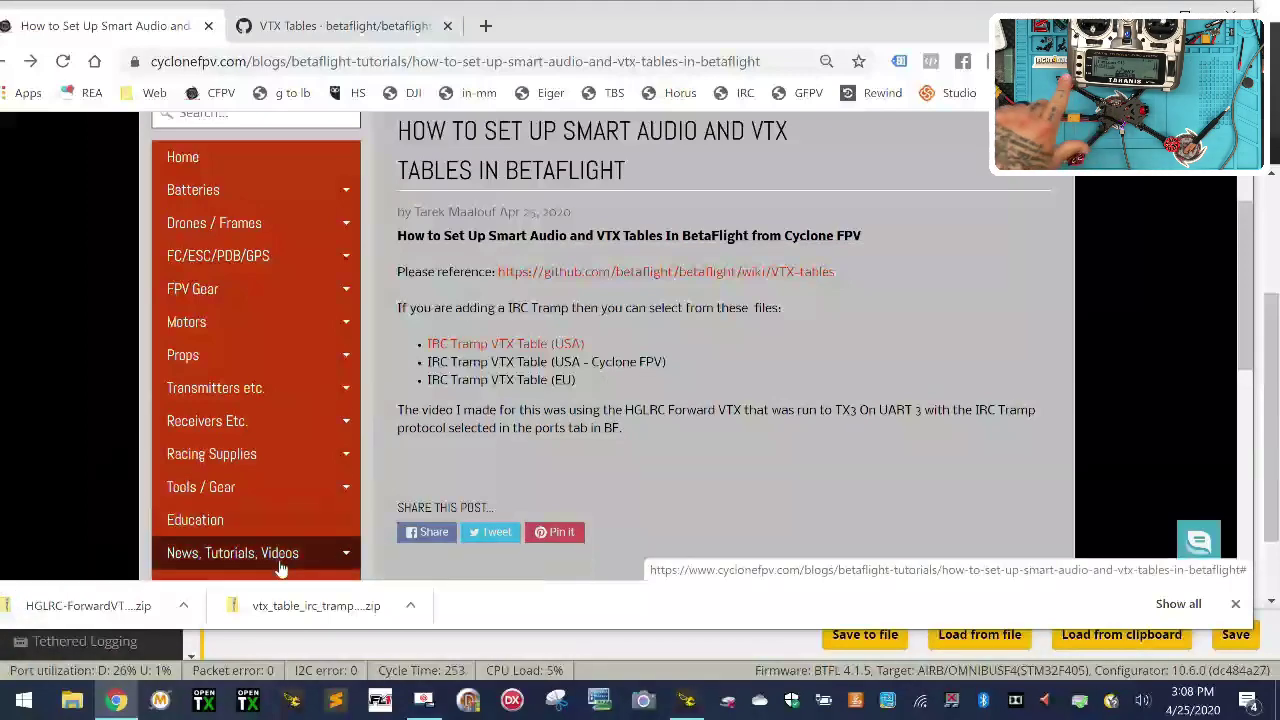
Find the extracted vtx_table_irc_tramp_us.json folder in Downloads and load vtx_table_irc_tramp_us.json as the VTX configuration in Betaflight Configurator.
click(262, 612)
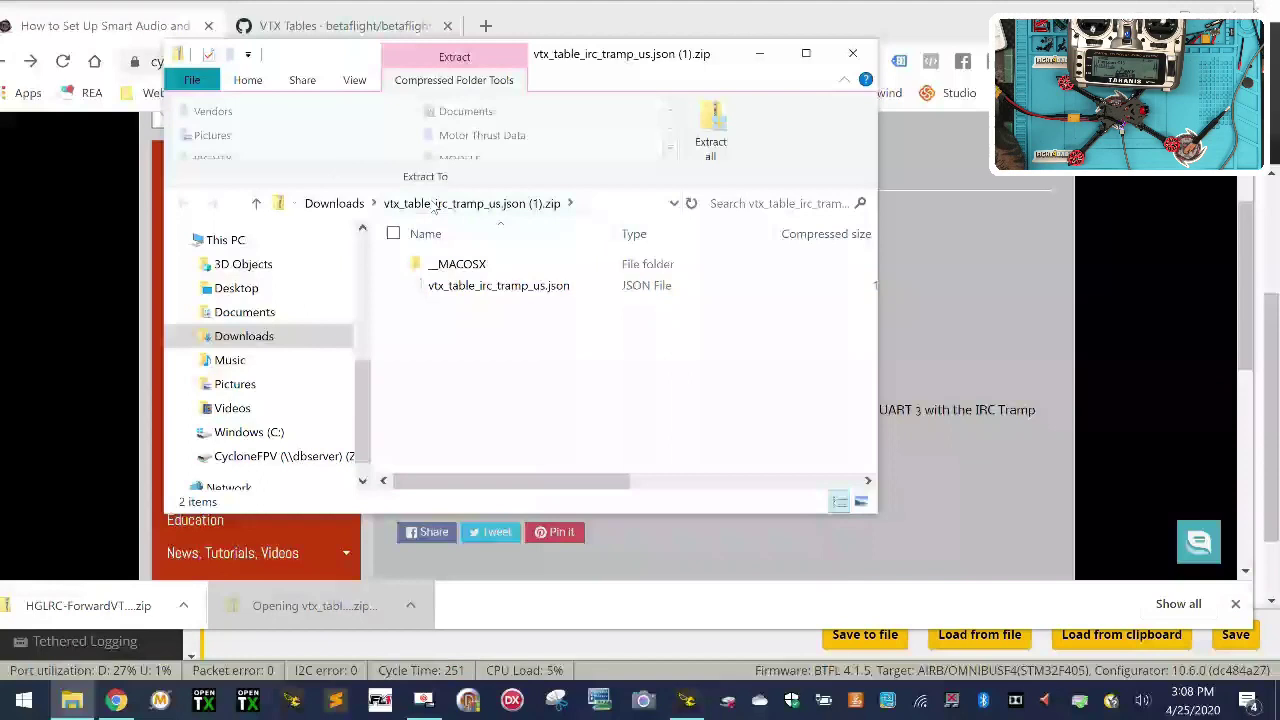
click(257, 204)
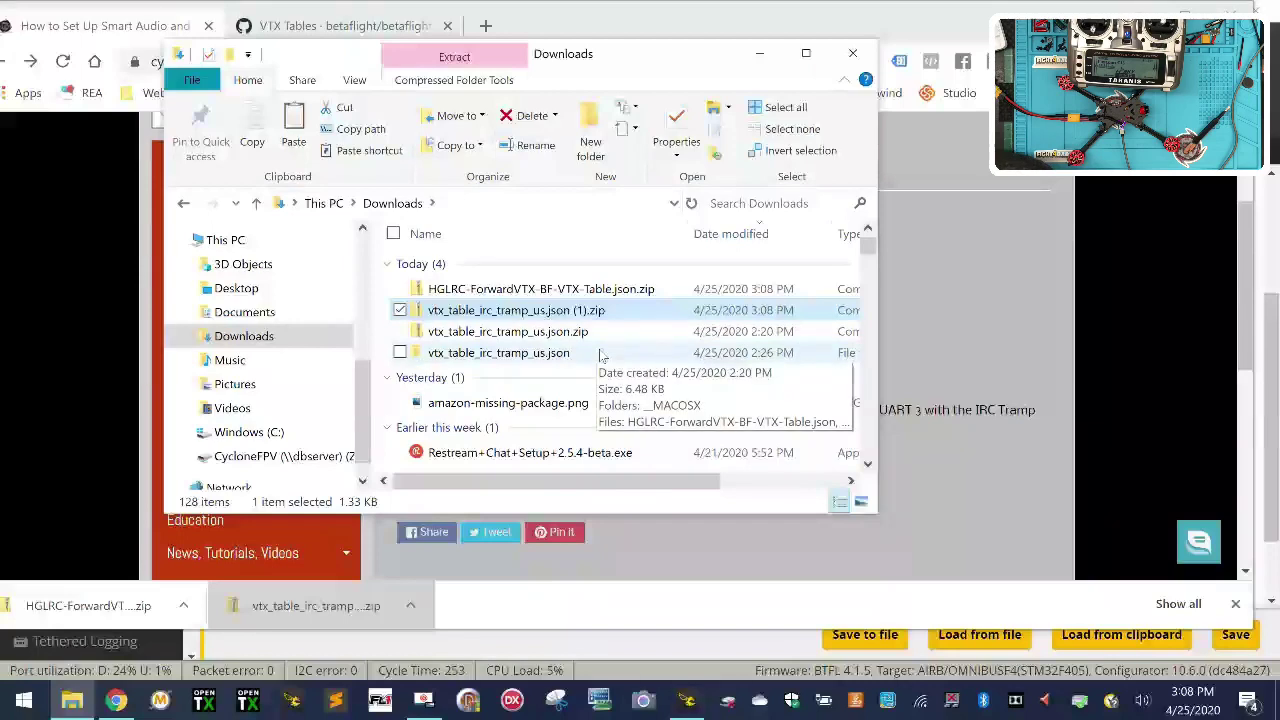
double_click(553, 351)
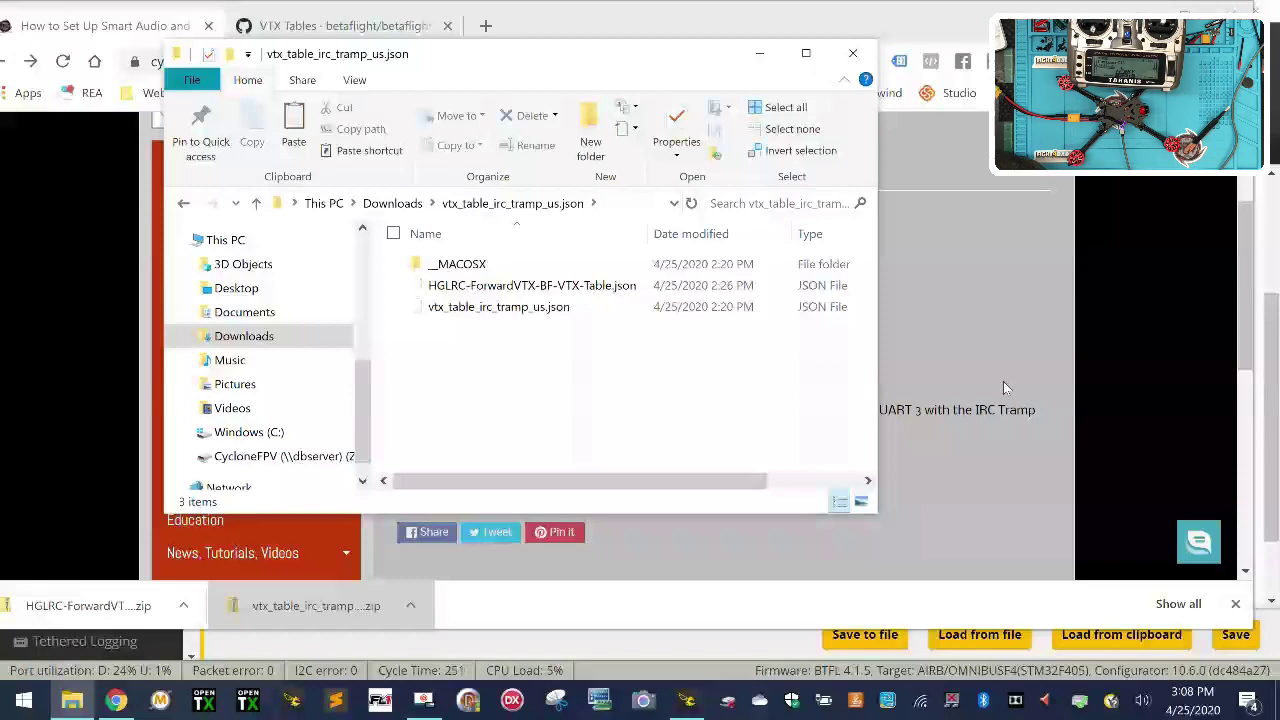
click(1205, 642)
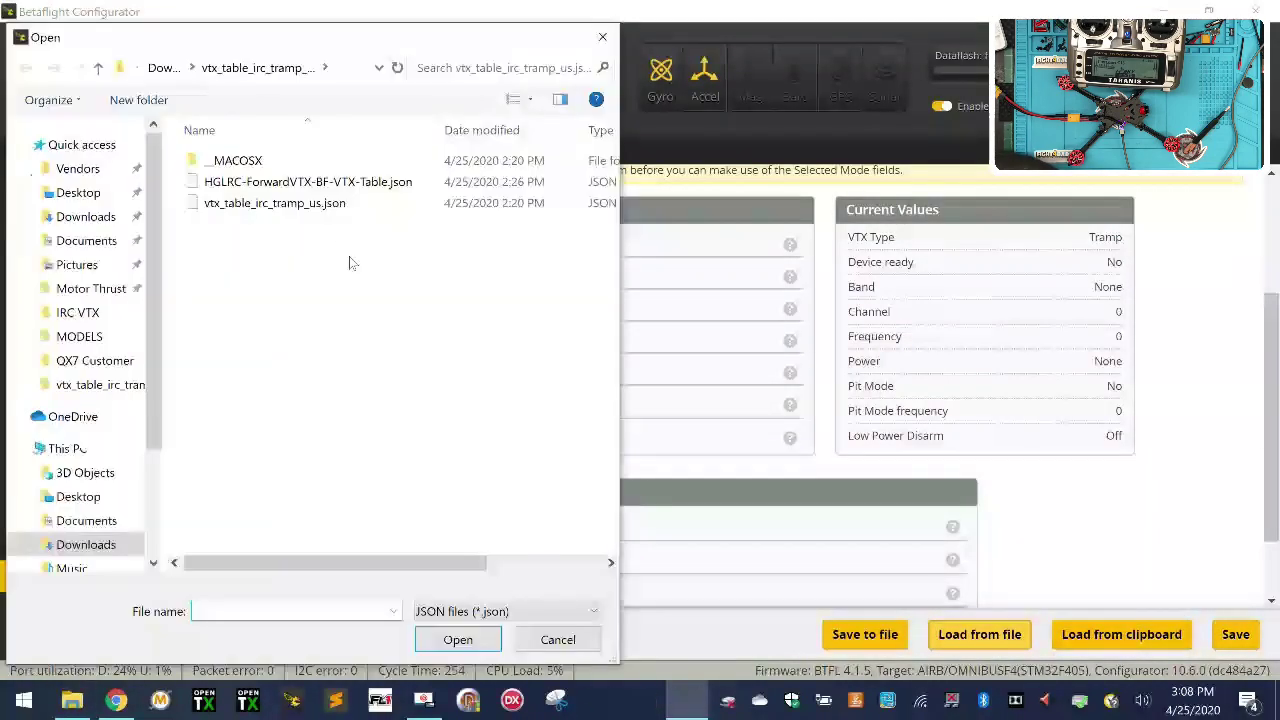
double_click(300, 203)
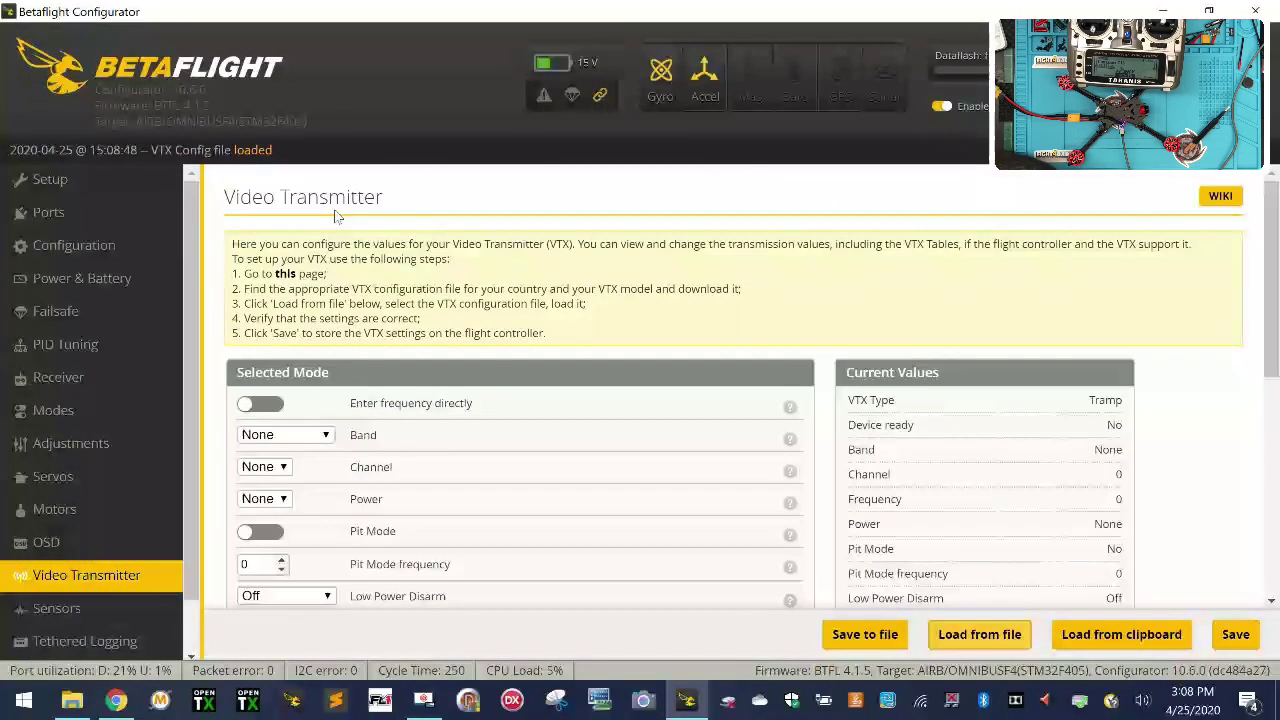
Review the loaded VTX table's band frequencies and its power level values and labels.
scroll(502, 418, down, 5)
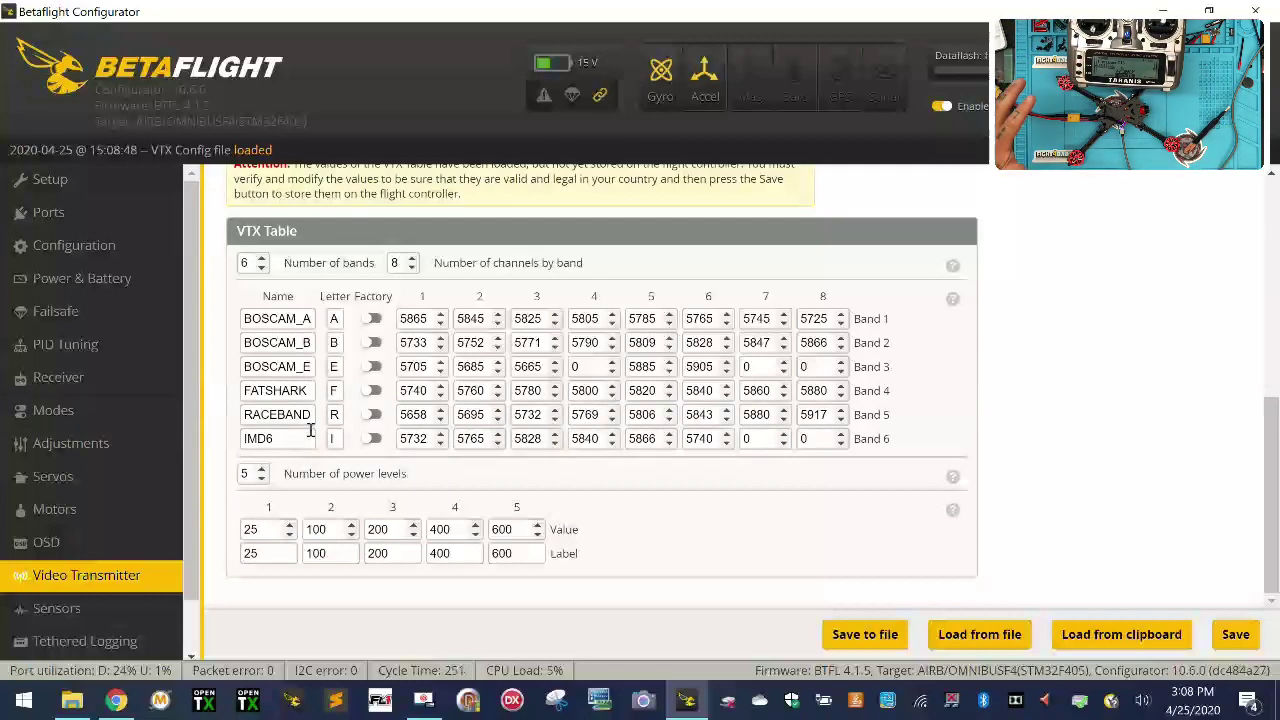
mouse_move(954, 301)
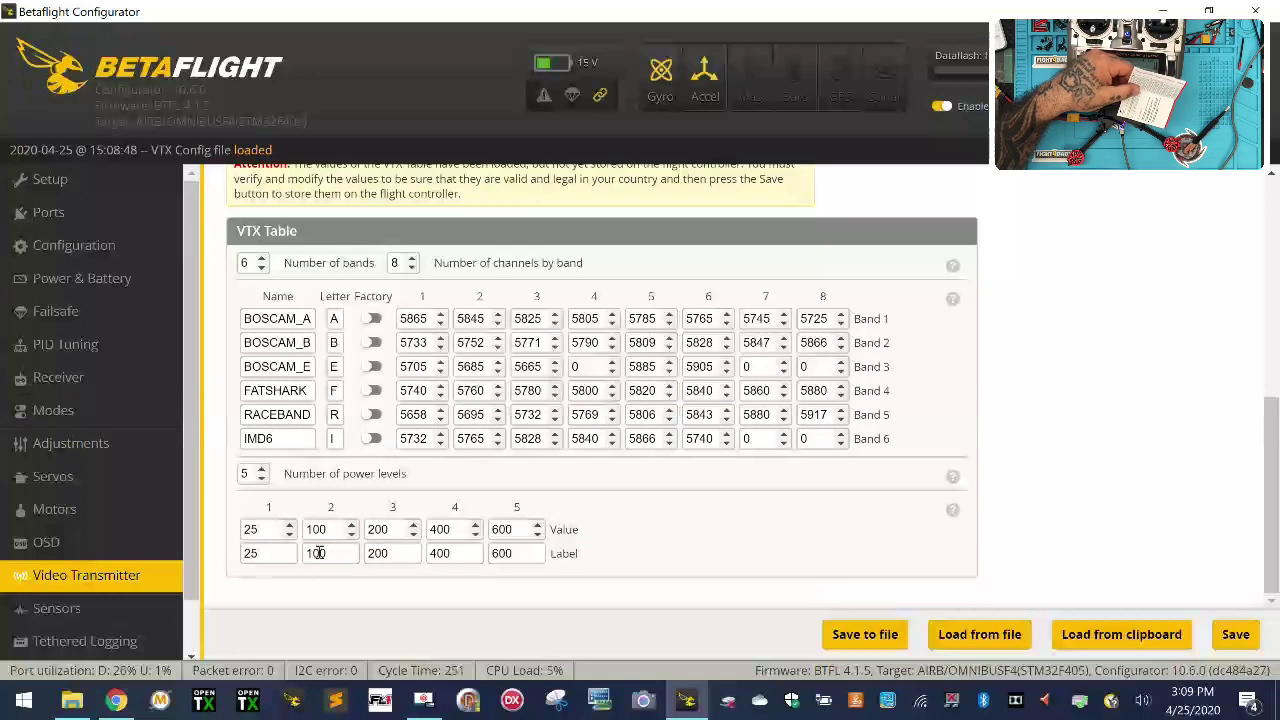
double_click(318, 553)
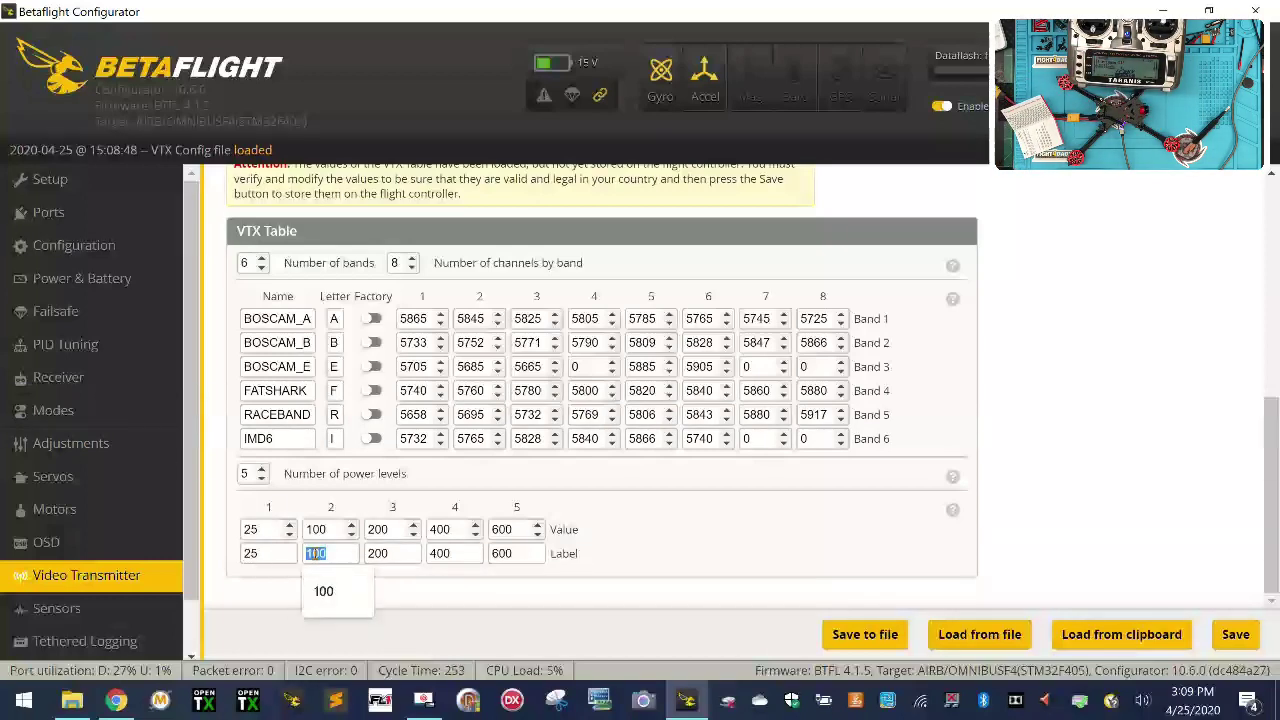
double_click(401, 556)
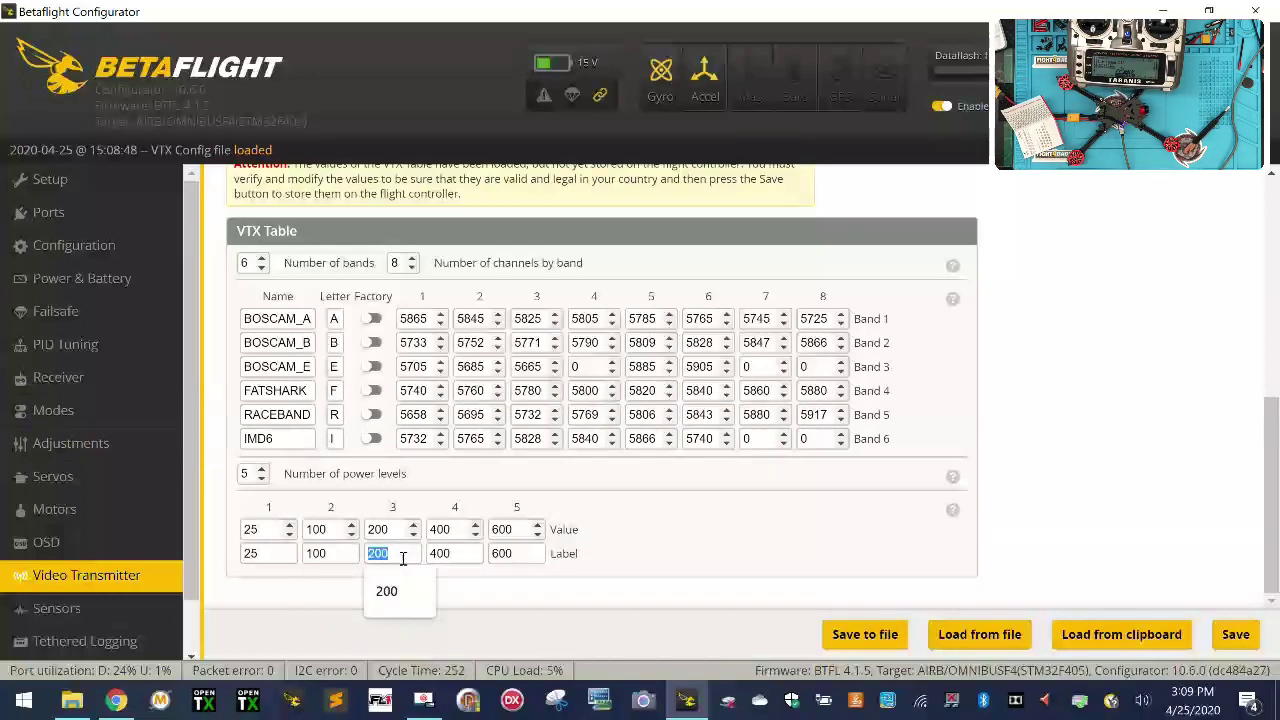
double_click(464, 556)
double_click(535, 555)
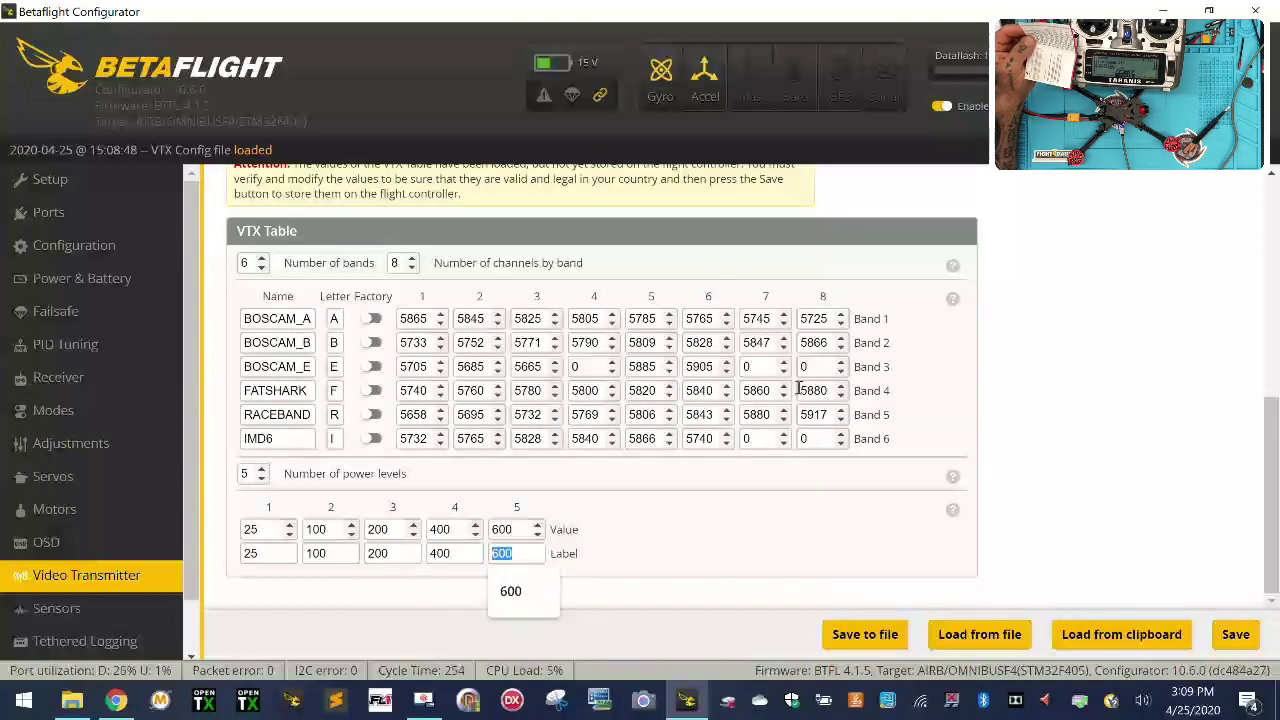
Load HGLRC-ForwardVTX-BF-VTX-Table.json as the VTX configuration and bring its VTX table into view.
click(985, 636)
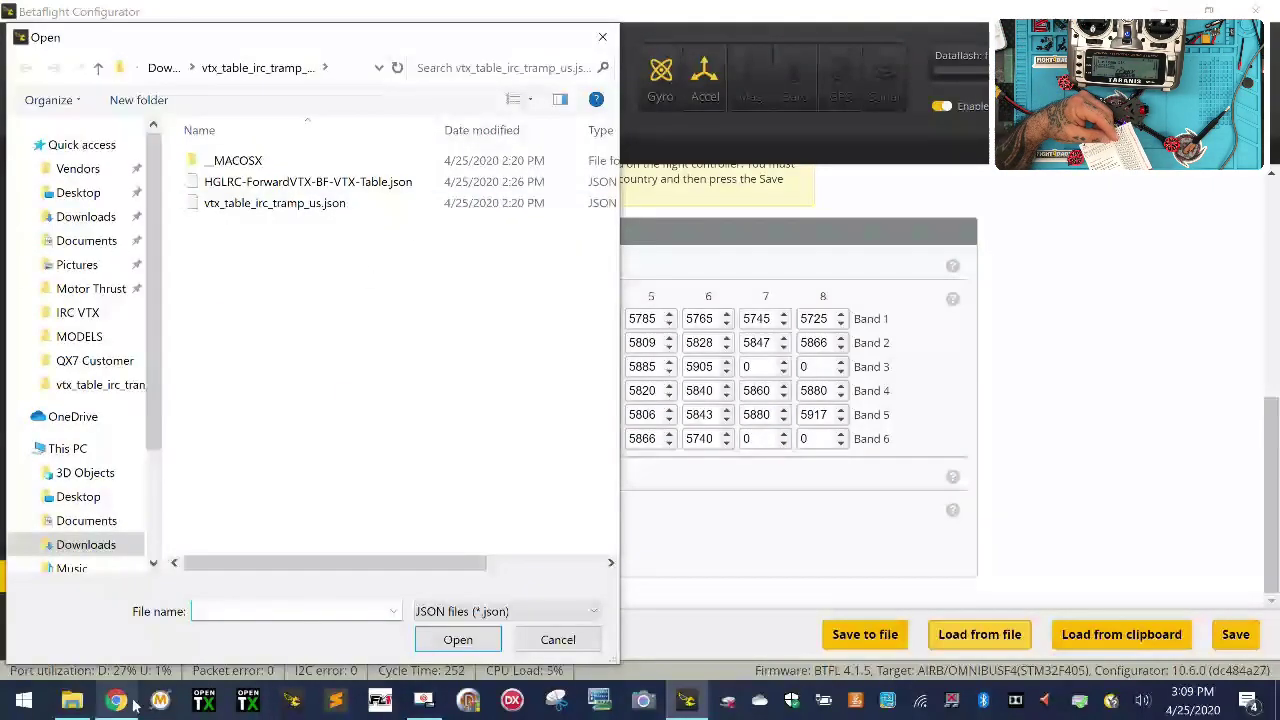
click(134, 705)
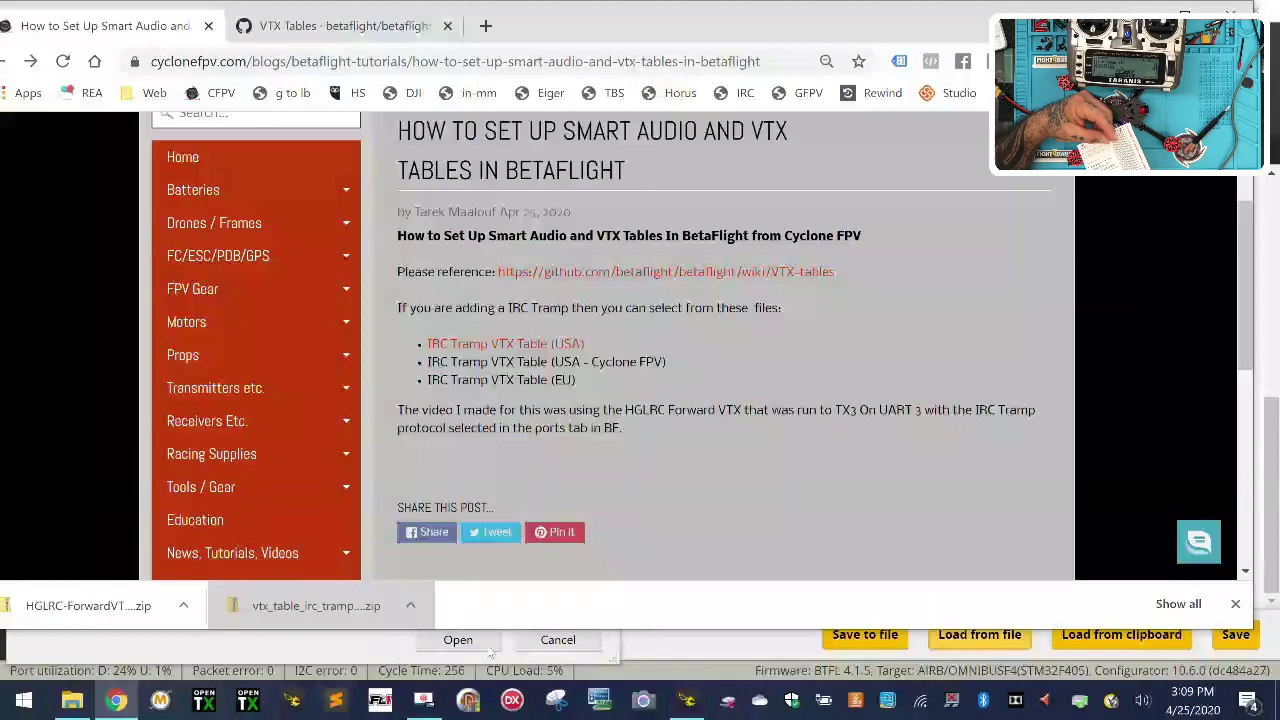
click(668, 663)
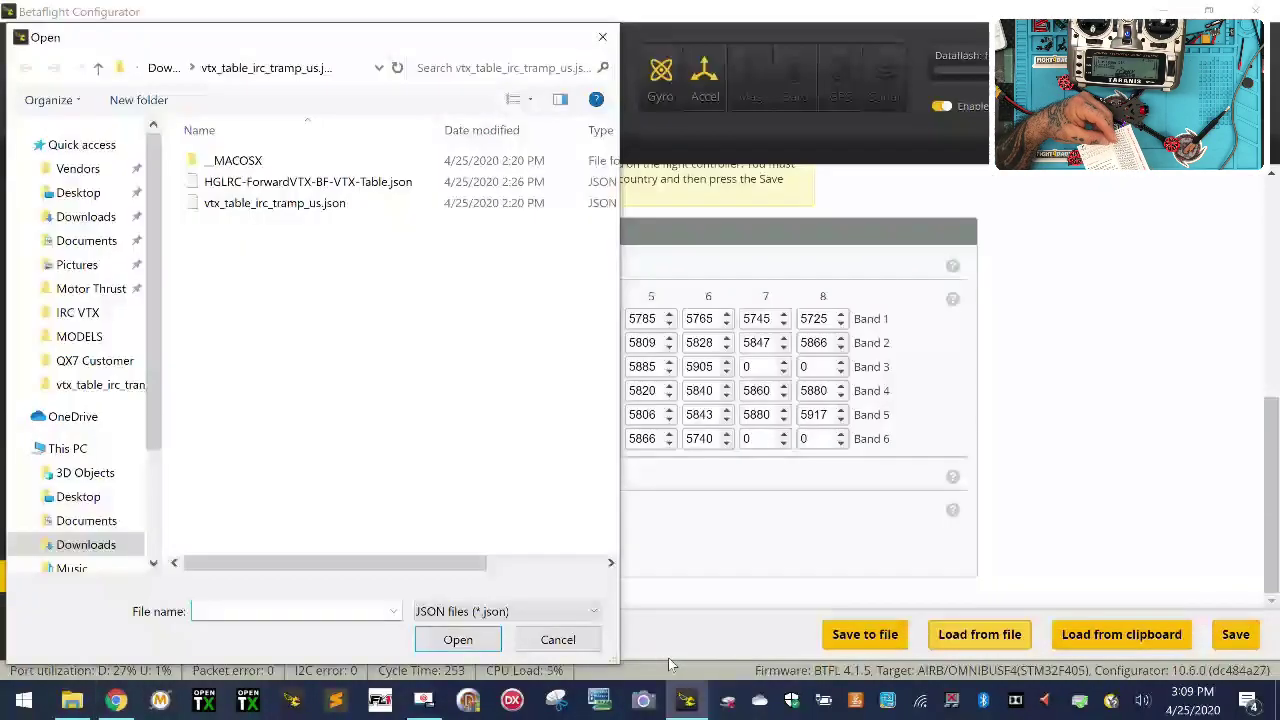
double_click(320, 183)
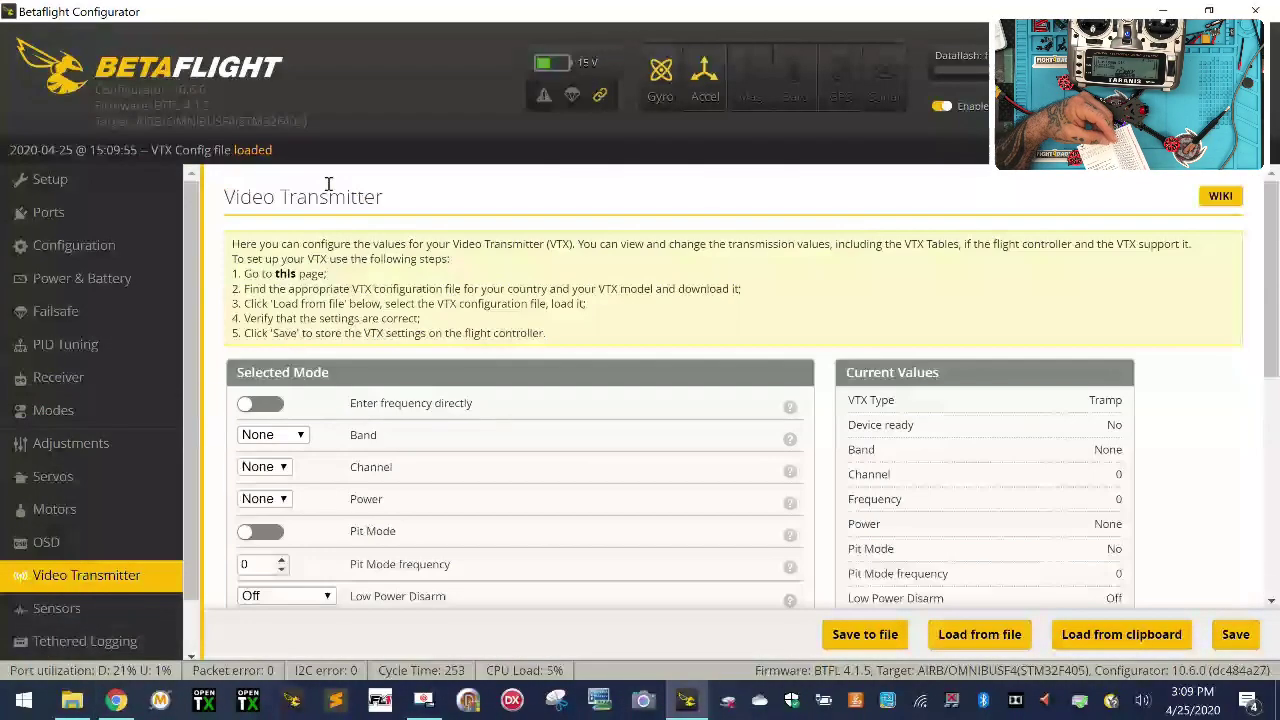
scroll(676, 432, down, 5)
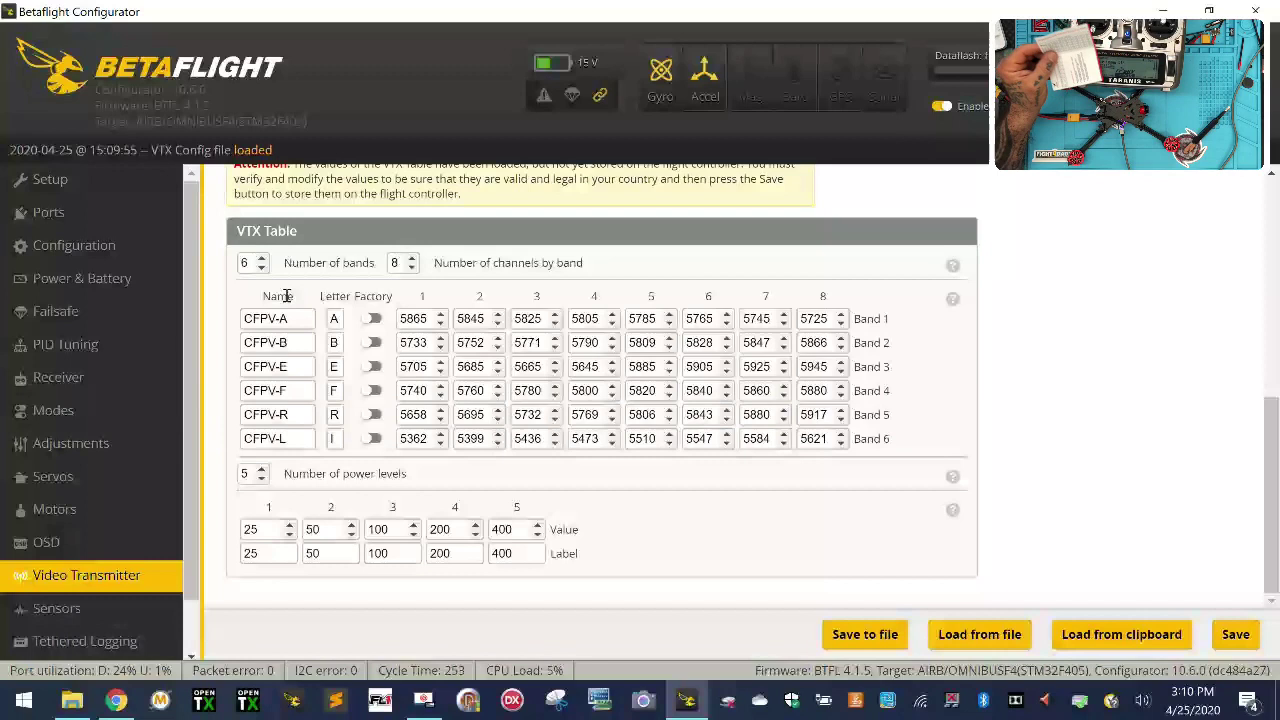
Enable the Factory option for all six VTX bands and save the video transmitter settings.
click(369, 319)
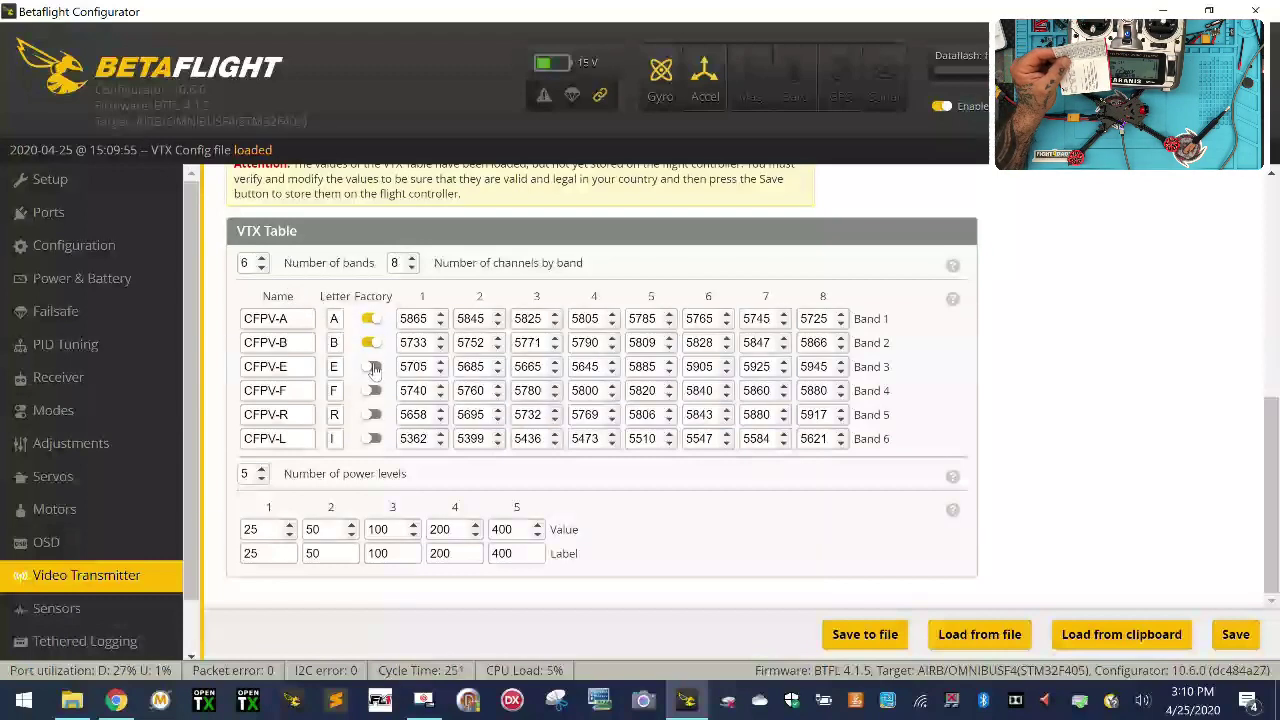
click(370, 391)
click(370, 415)
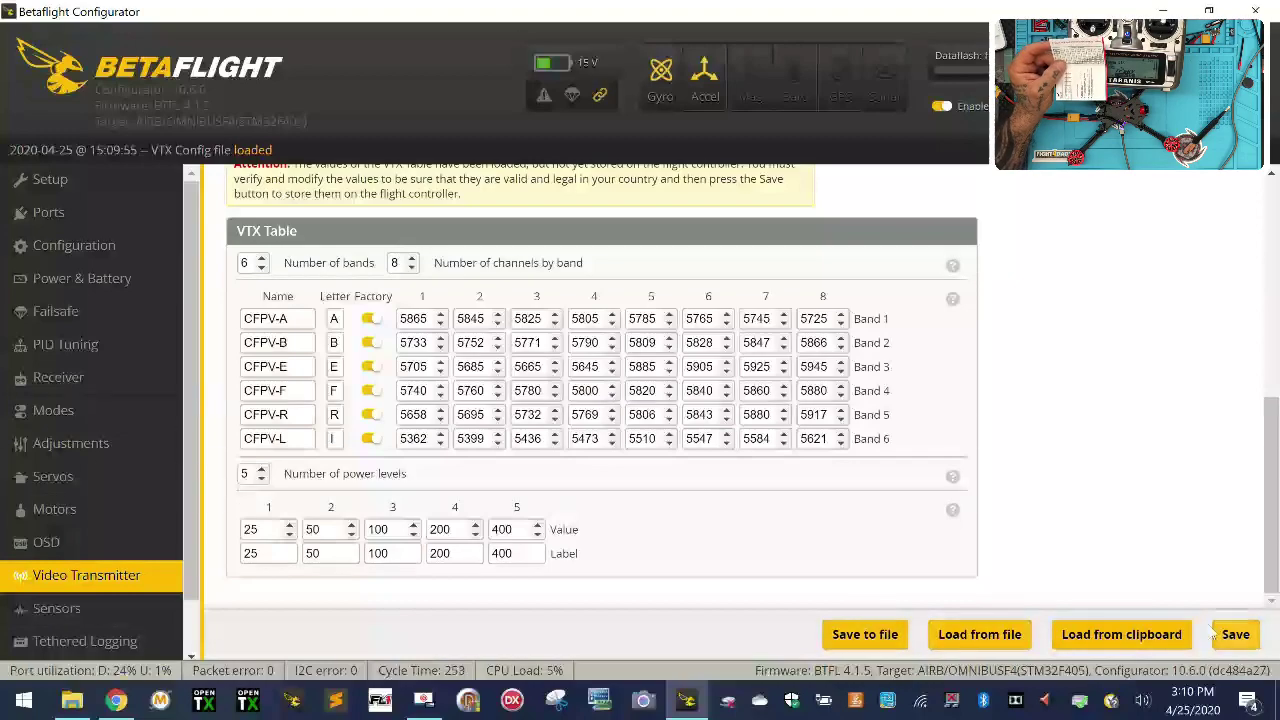
click(1236, 638)
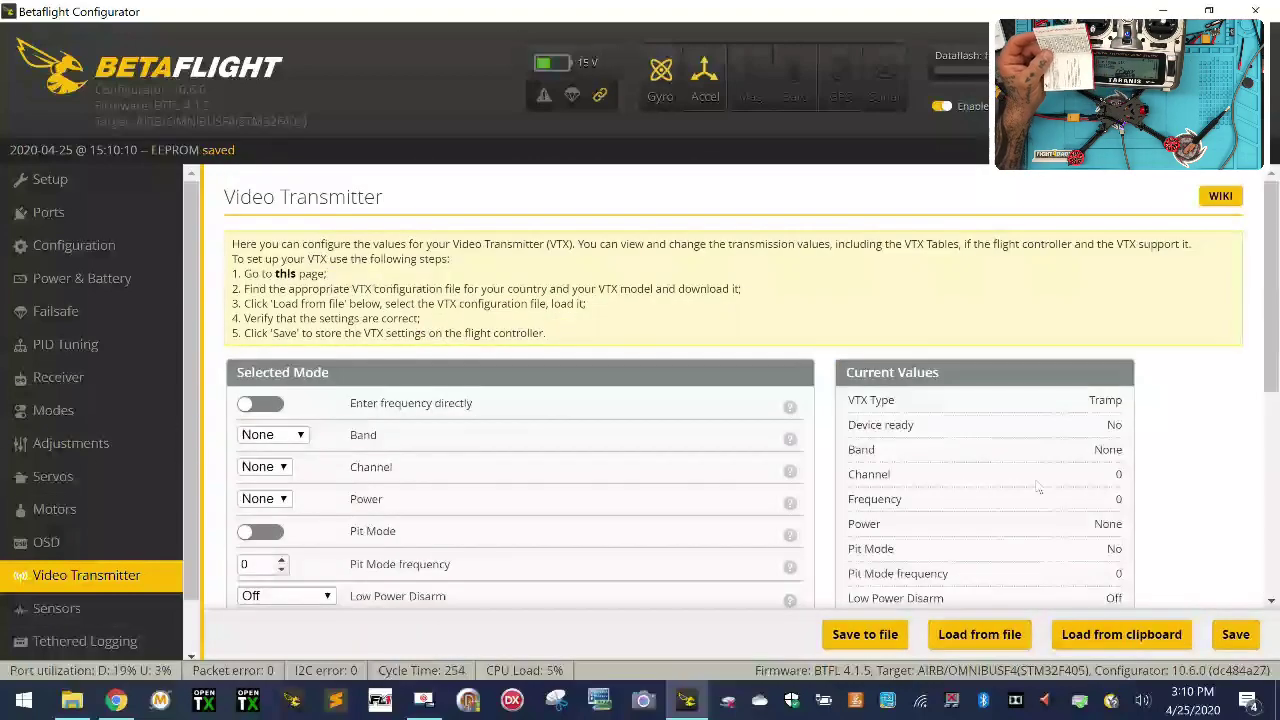
Check the channel choices in the selected mode against the current VTX values.
scroll(940, 479, down, 2)
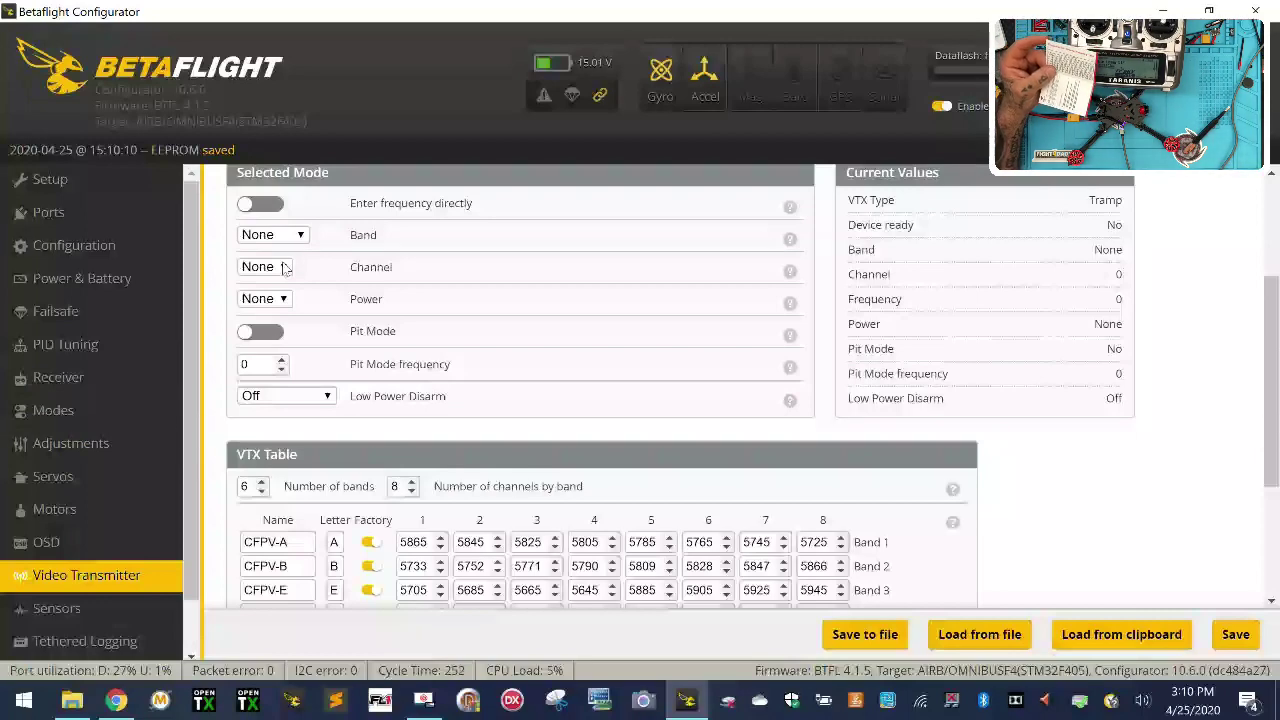
click(284, 268)
click(287, 273)
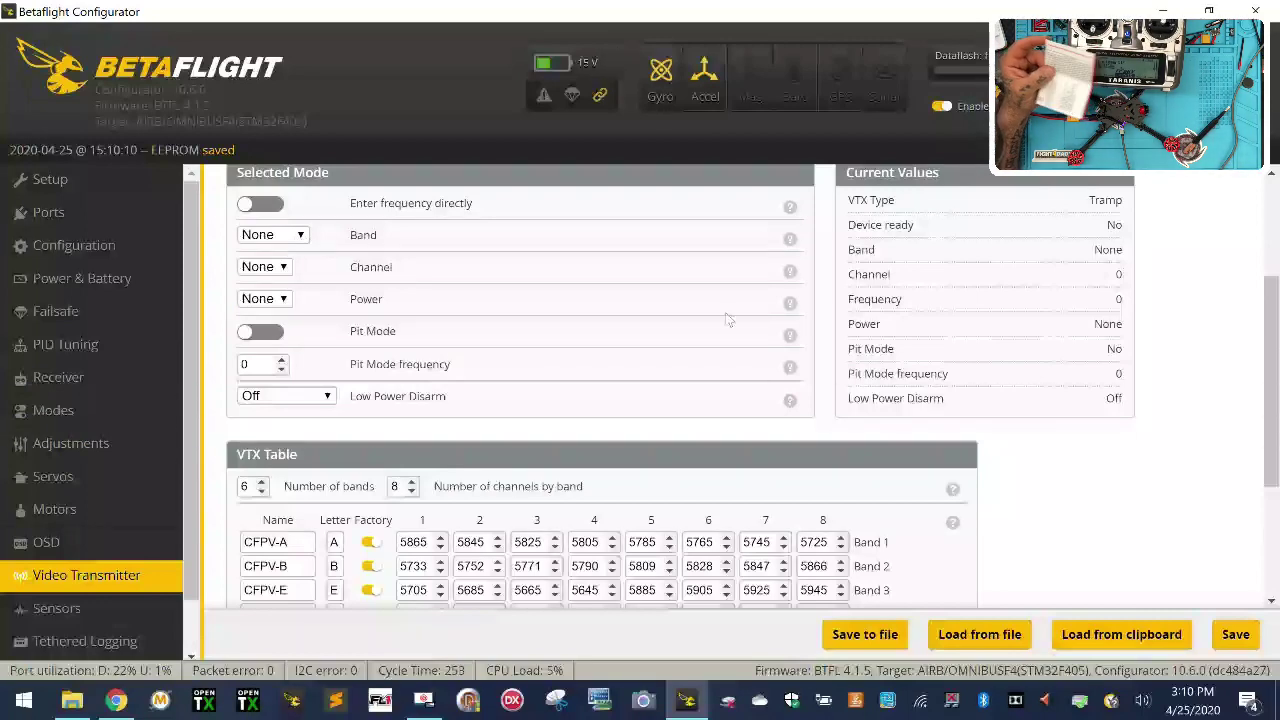
scroll(758, 369, up, 3)
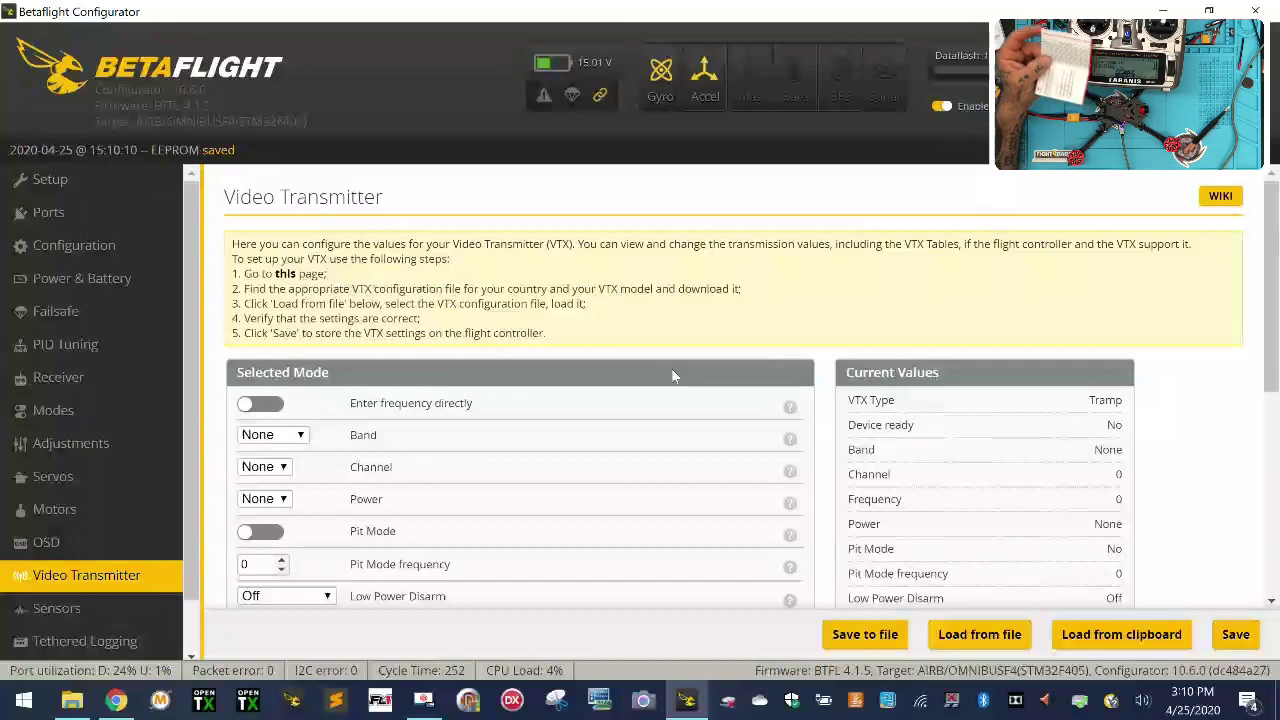
Load vtx_table_irc_tramp_us.json as the VTX configuration and look over its bands and power levels.
scroll(675, 375, down, 5)
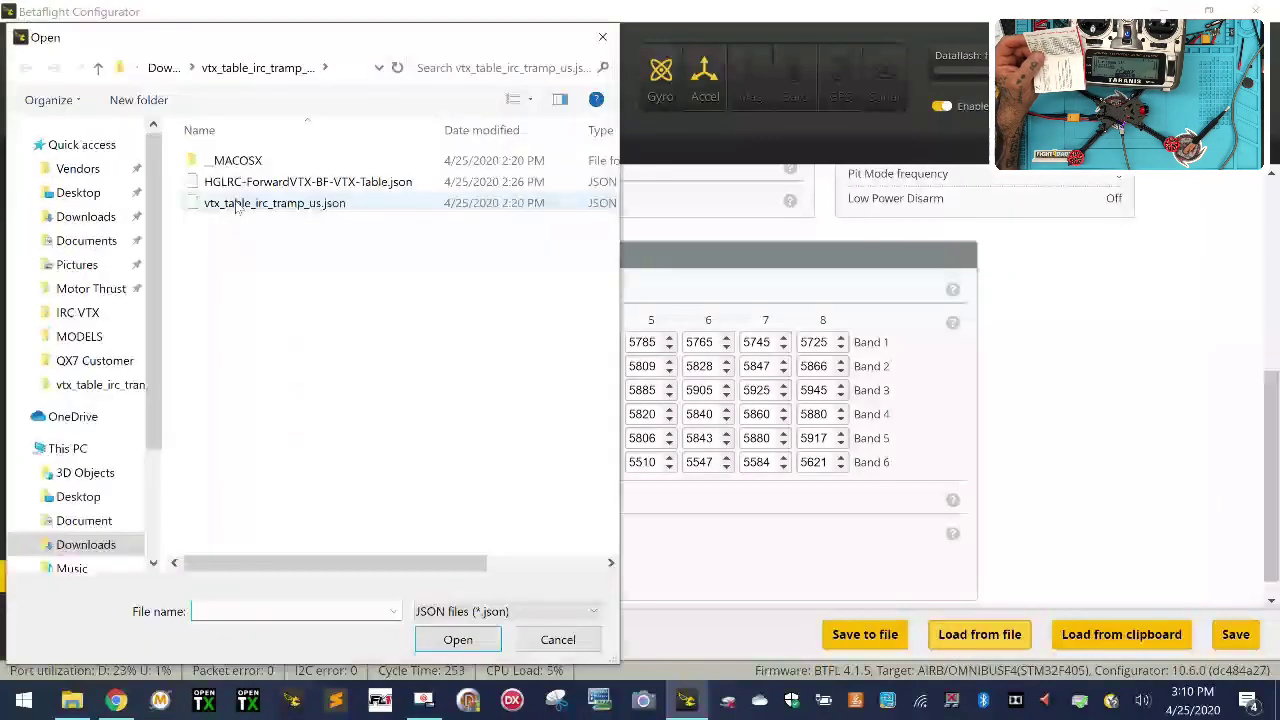
double_click(237, 197)
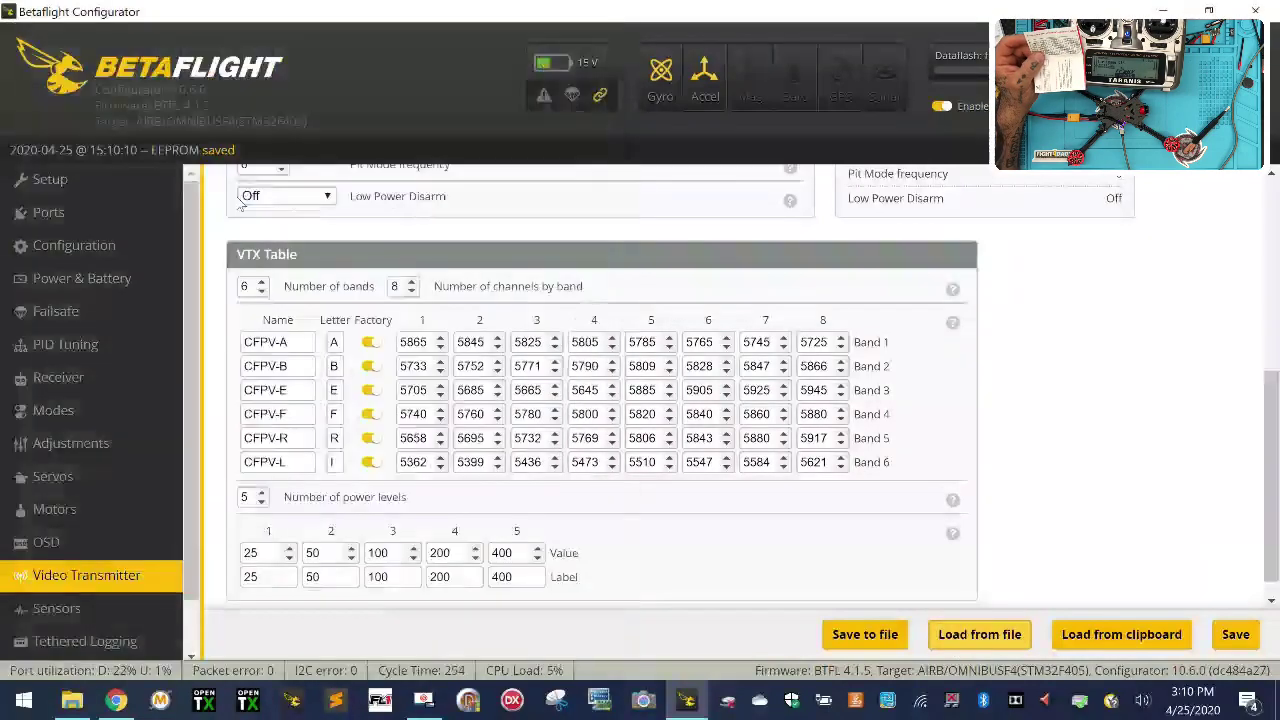
scroll(428, 402, down, 10)
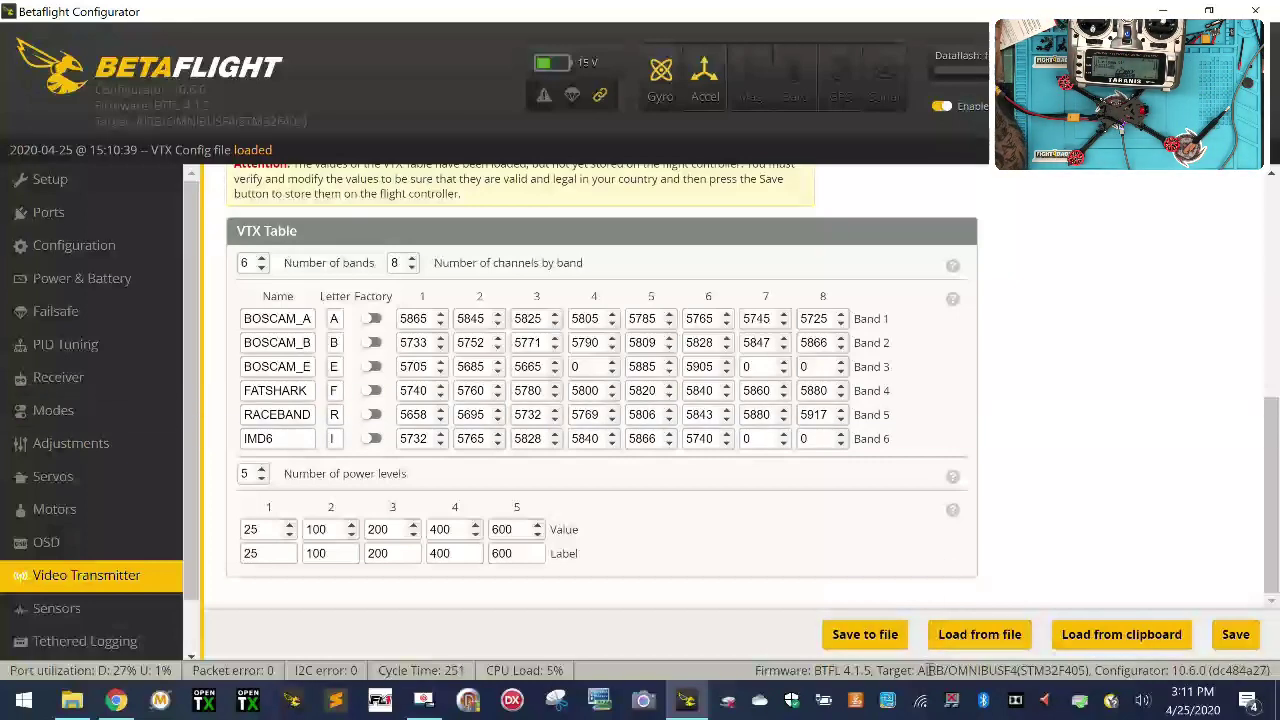
Load HGLRC-ForwardVTX-BF-VTX-Table.json with the Factory options left off and save it to the flight controller.
click(975, 634)
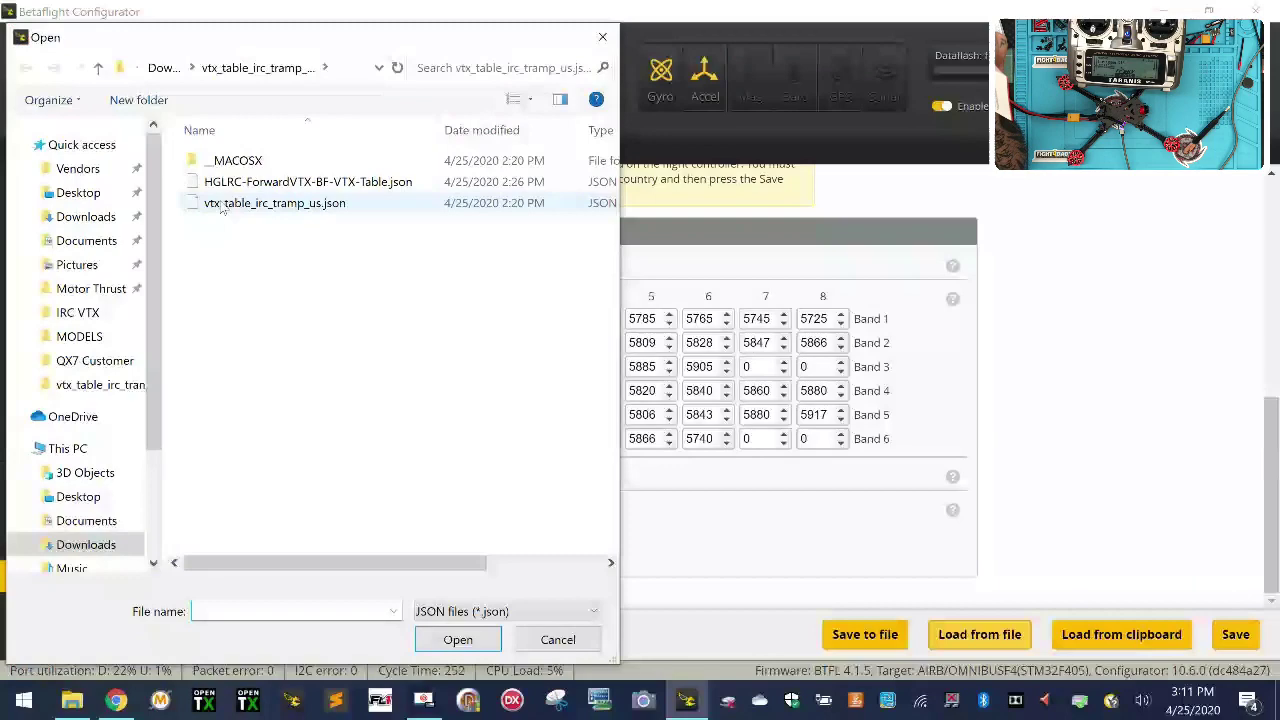
double_click(300, 177)
scroll(322, 260, down, 4)
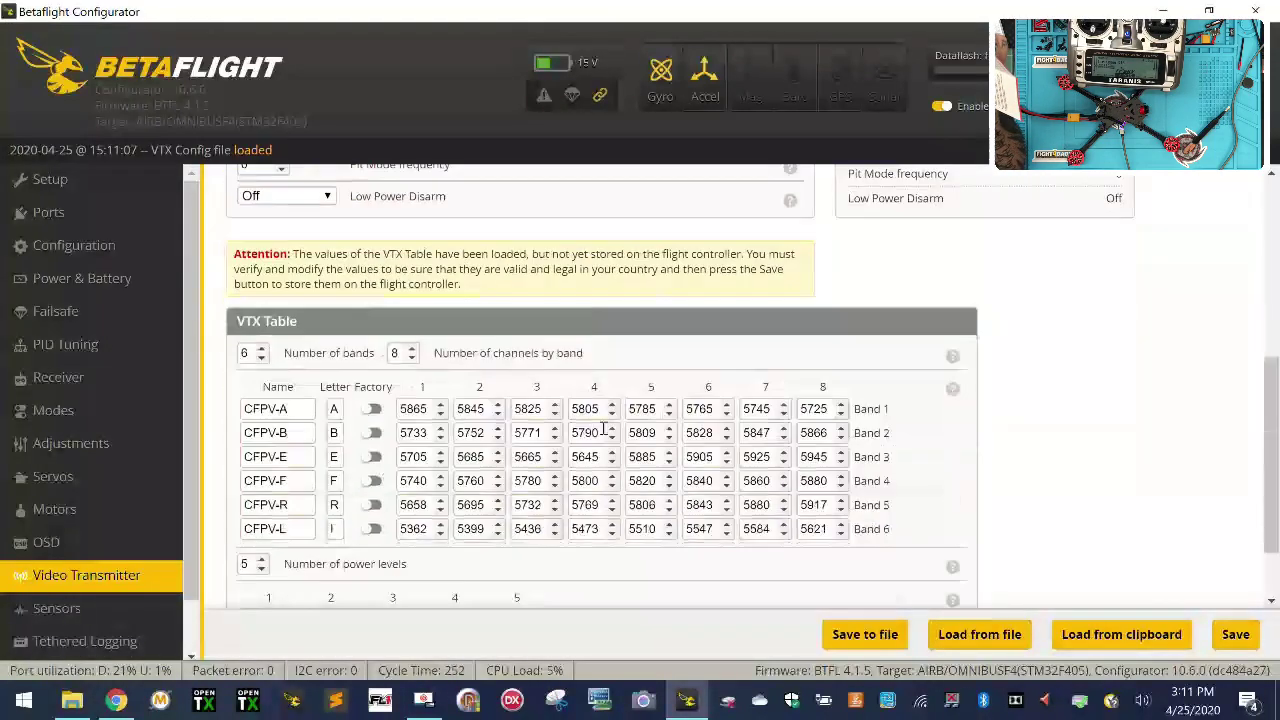
scroll(652, 517, down, 1)
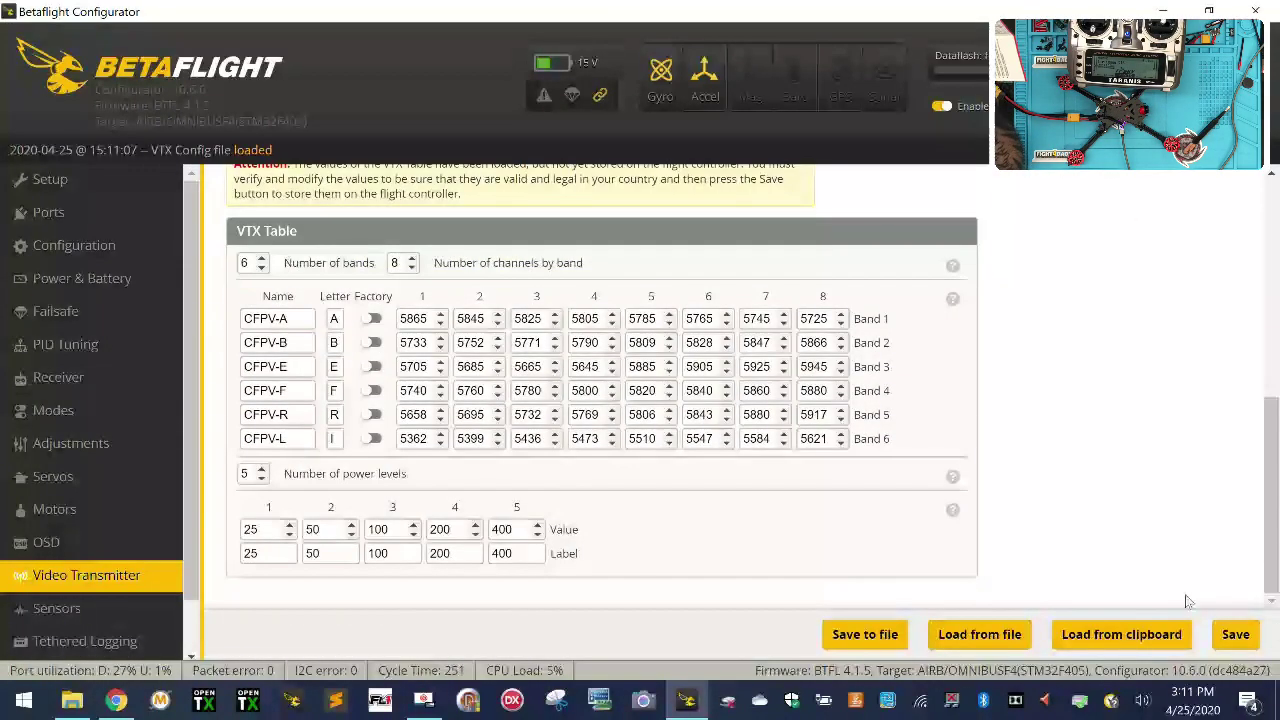
click(1235, 634)
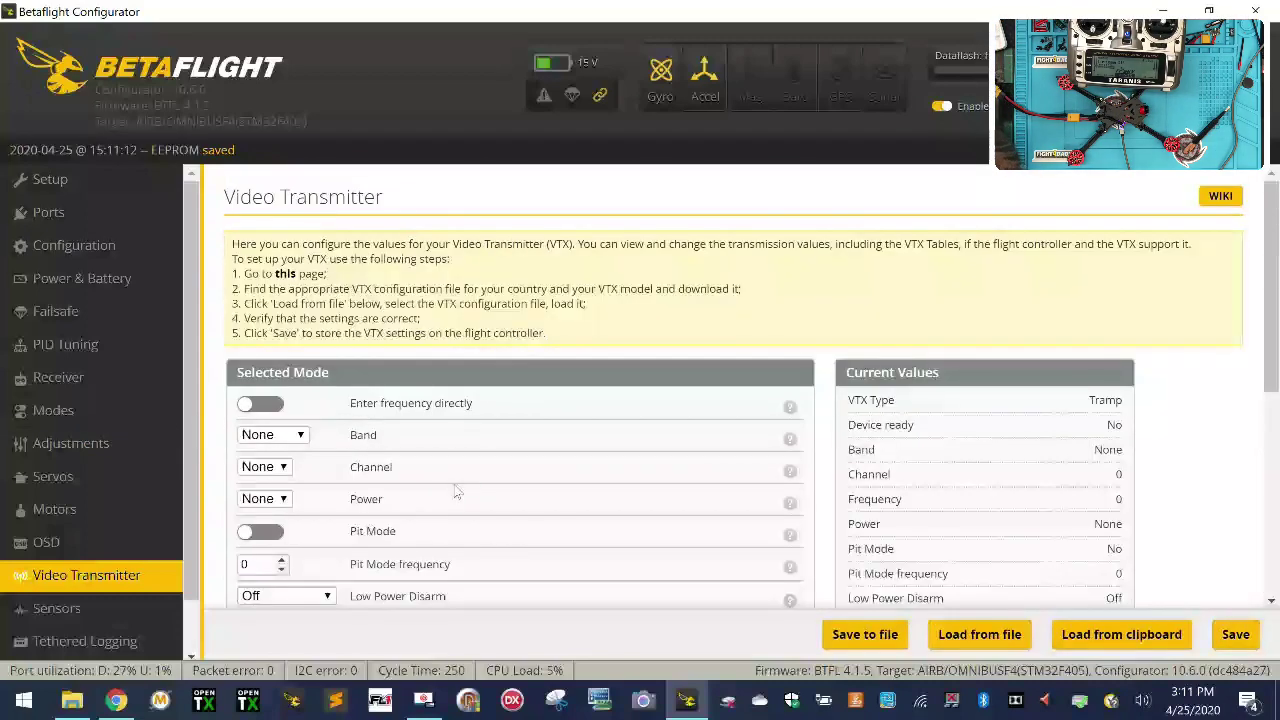
Check the available VTX channel choices and review the saved VTX table.
click(268, 470)
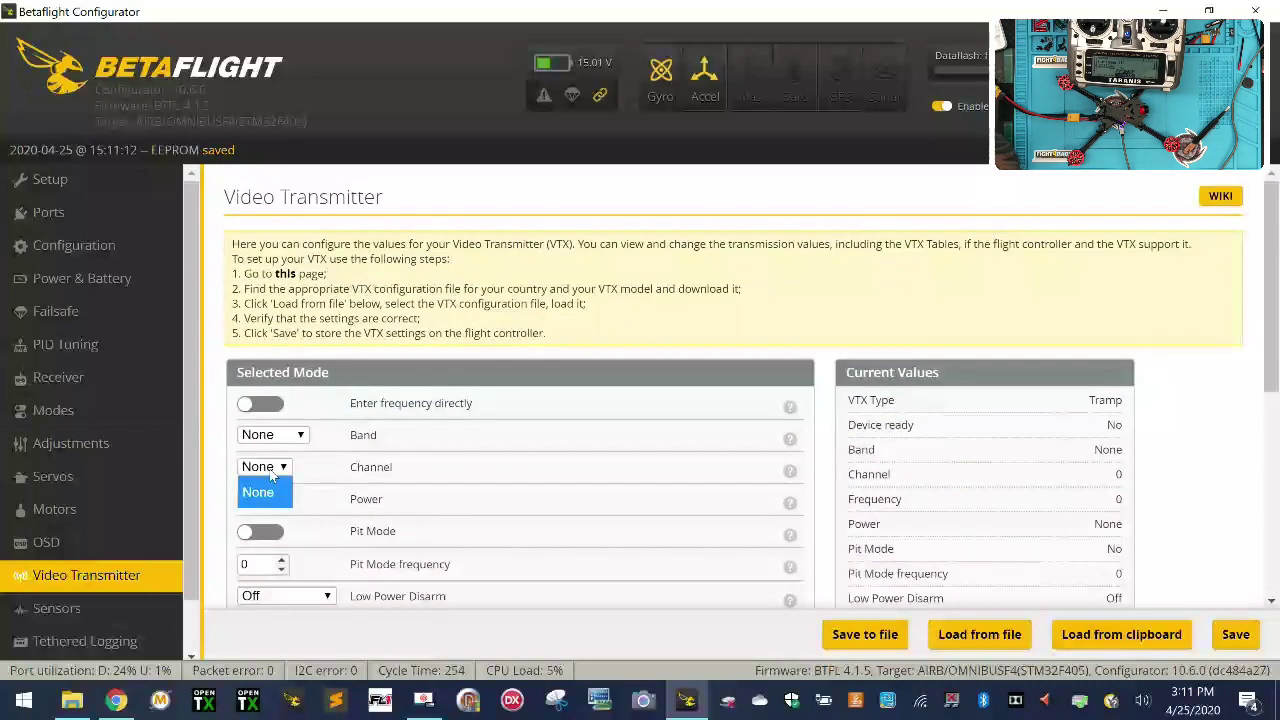
click(557, 500)
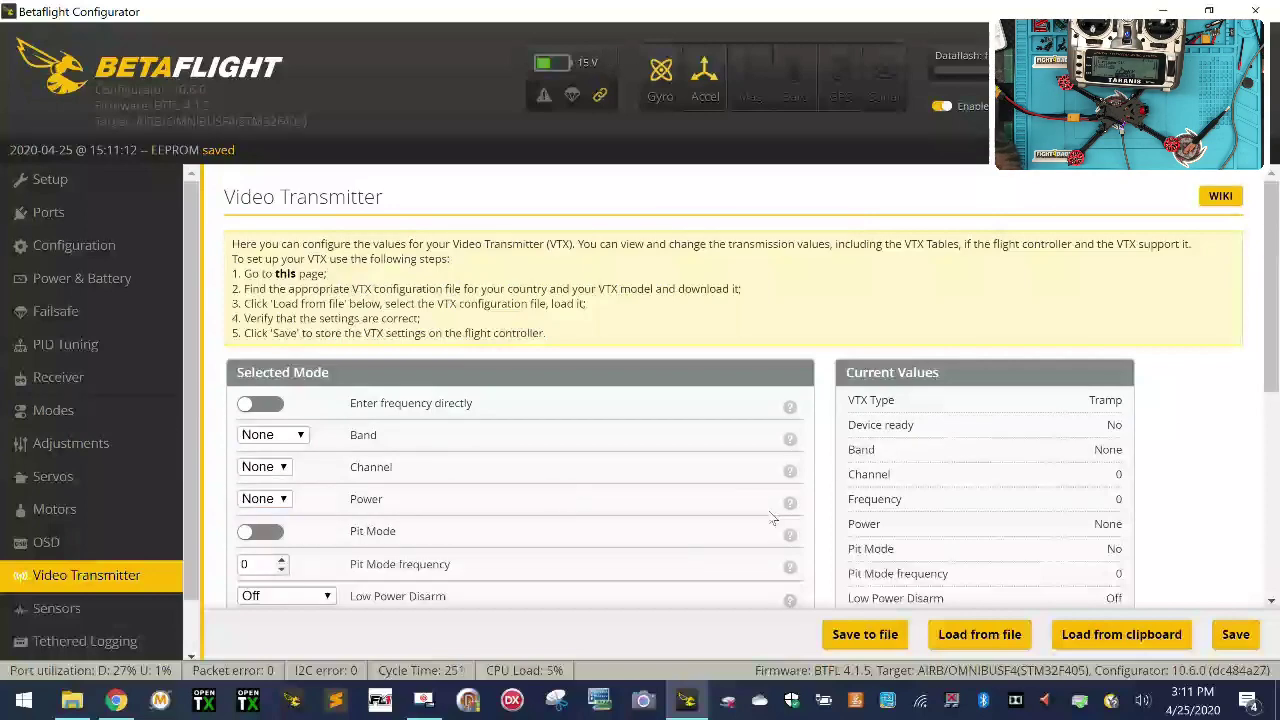
scroll(774, 519, down, 4)
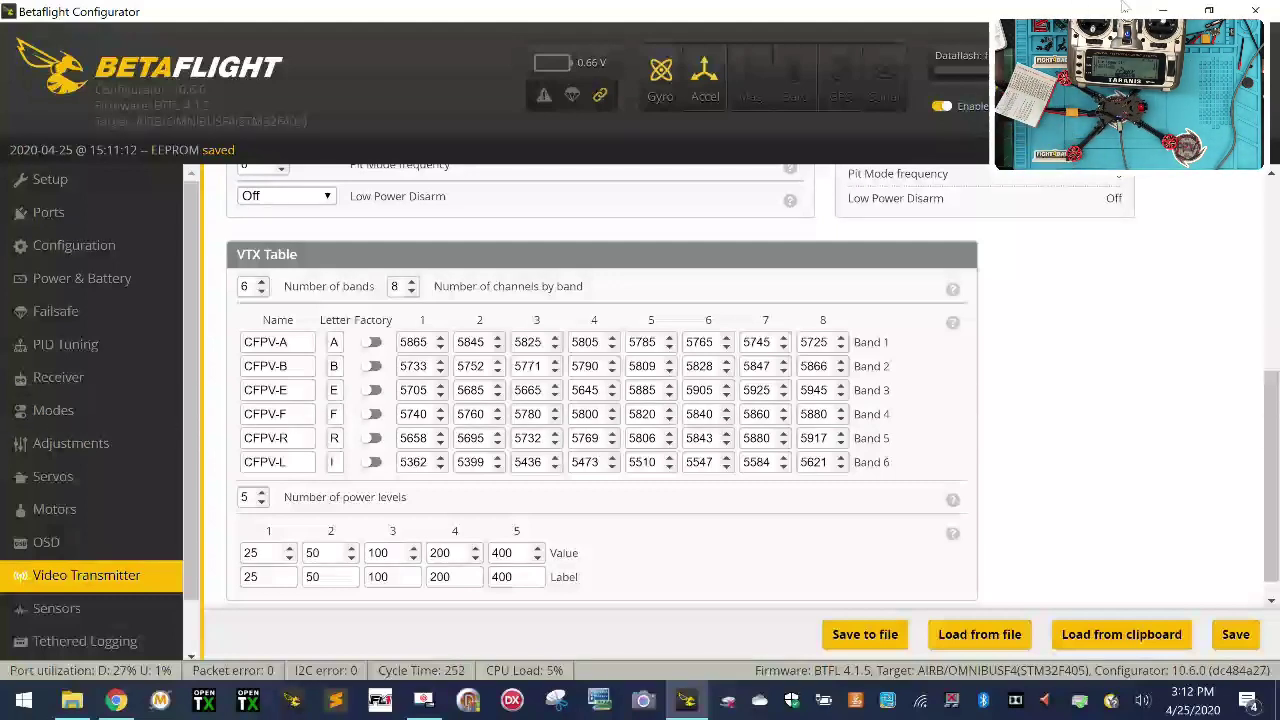
scroll(424, 383, up, 5)
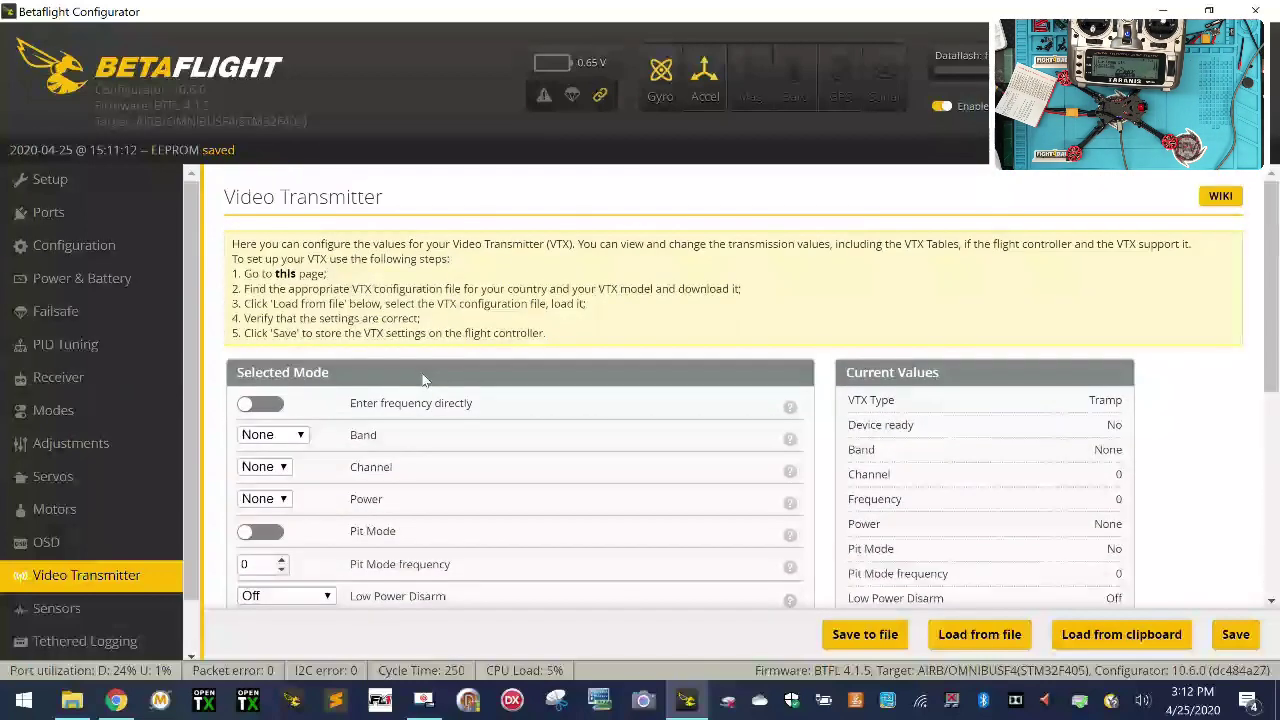
Recheck the channel choices, then refresh the Video Transmitter page by switching to Setup and back.
click(265, 466)
click(258, 488)
click(45, 180)
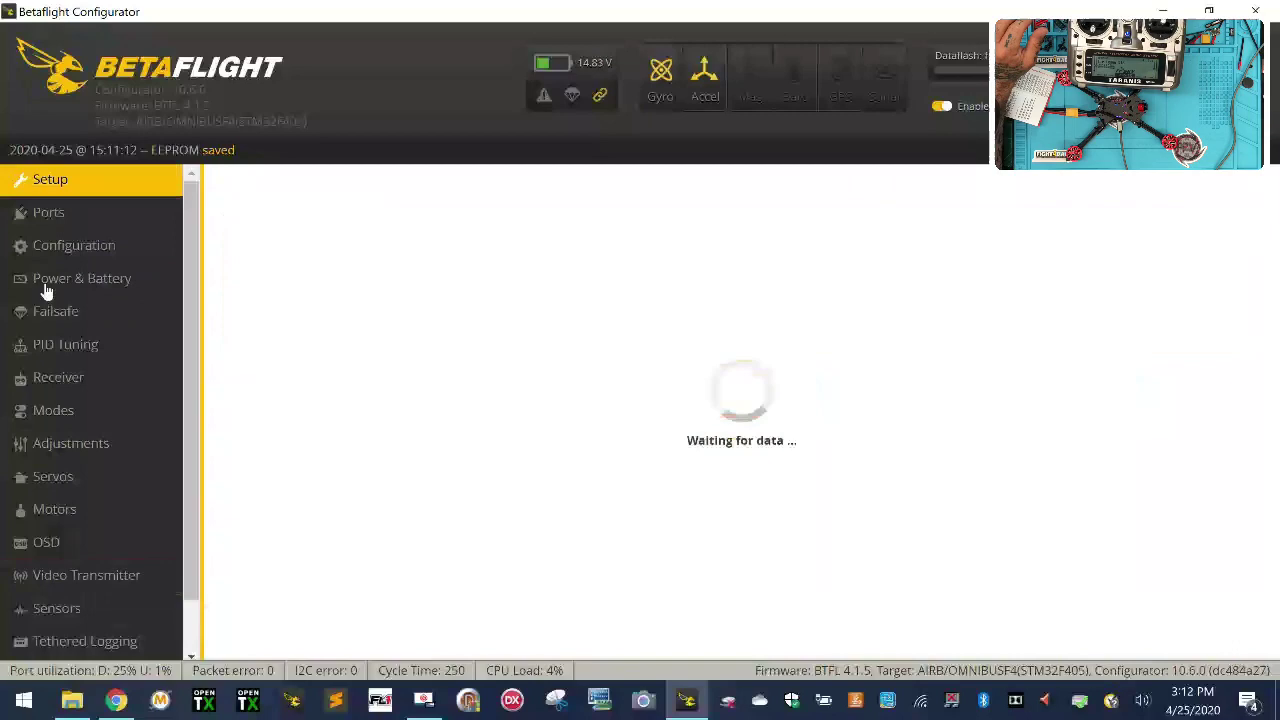
click(62, 577)
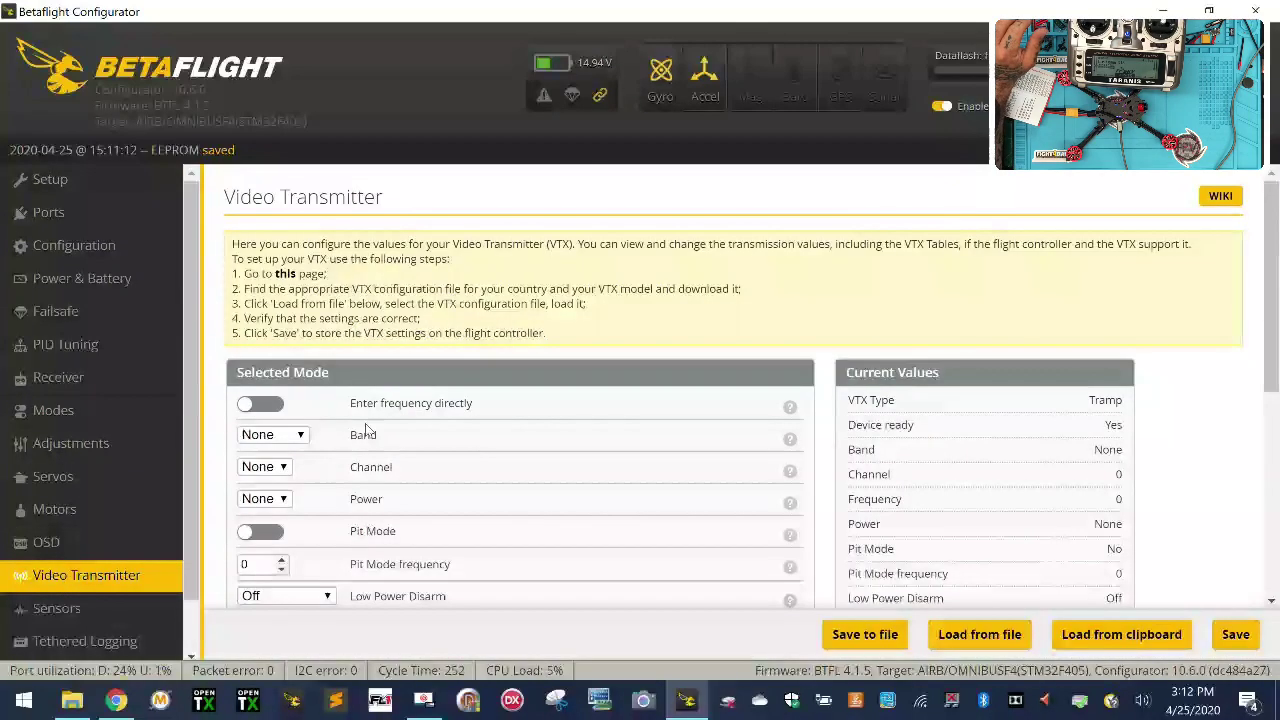
Set the video transmitter's band to CFPV-E and its channel to Channel 3.
click(256, 467)
click(257, 490)
click(257, 435)
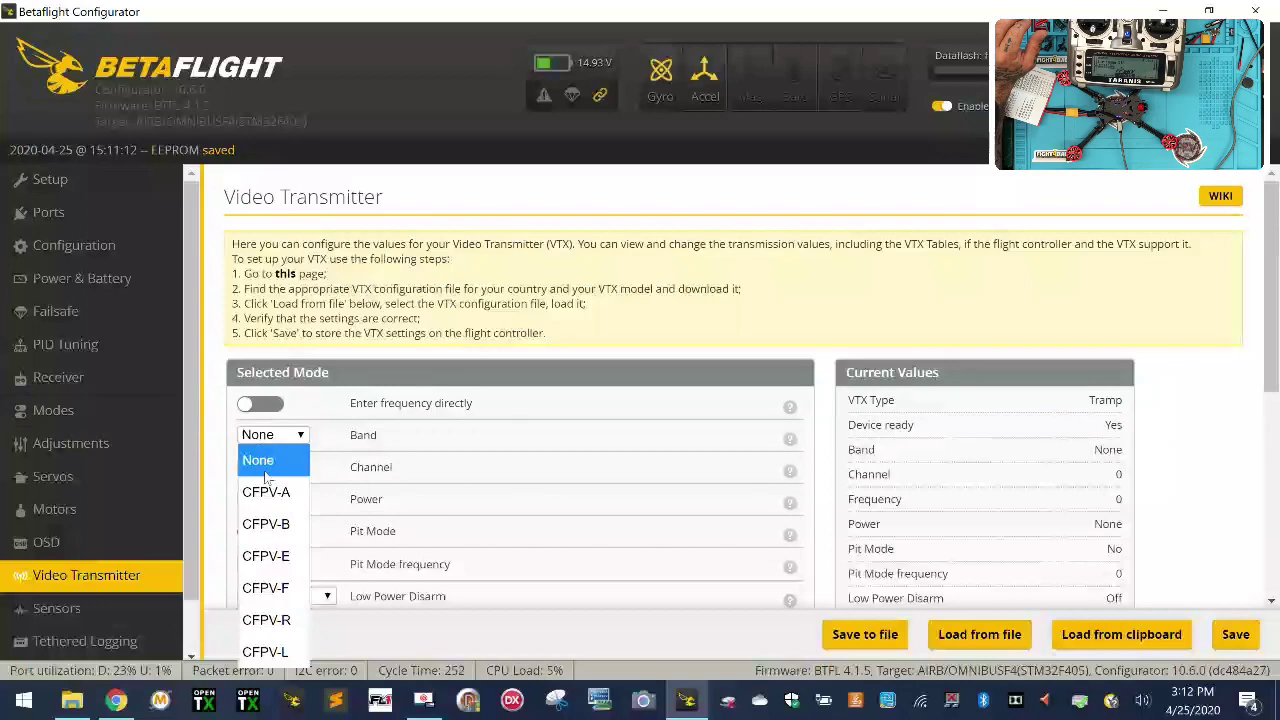
click(268, 554)
click(288, 470)
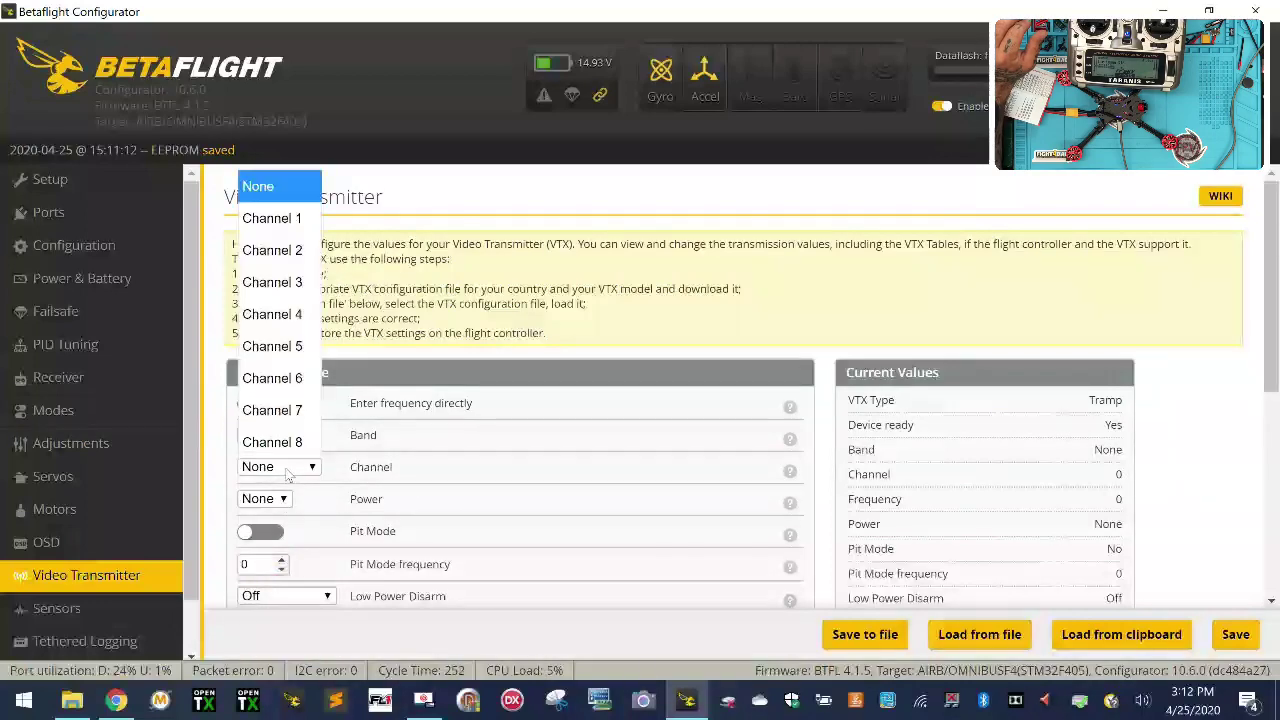
click(285, 283)
Compare the selected band and channel with the current VTX values and the VTX table frequencies.
scroll(474, 527, down, 3)
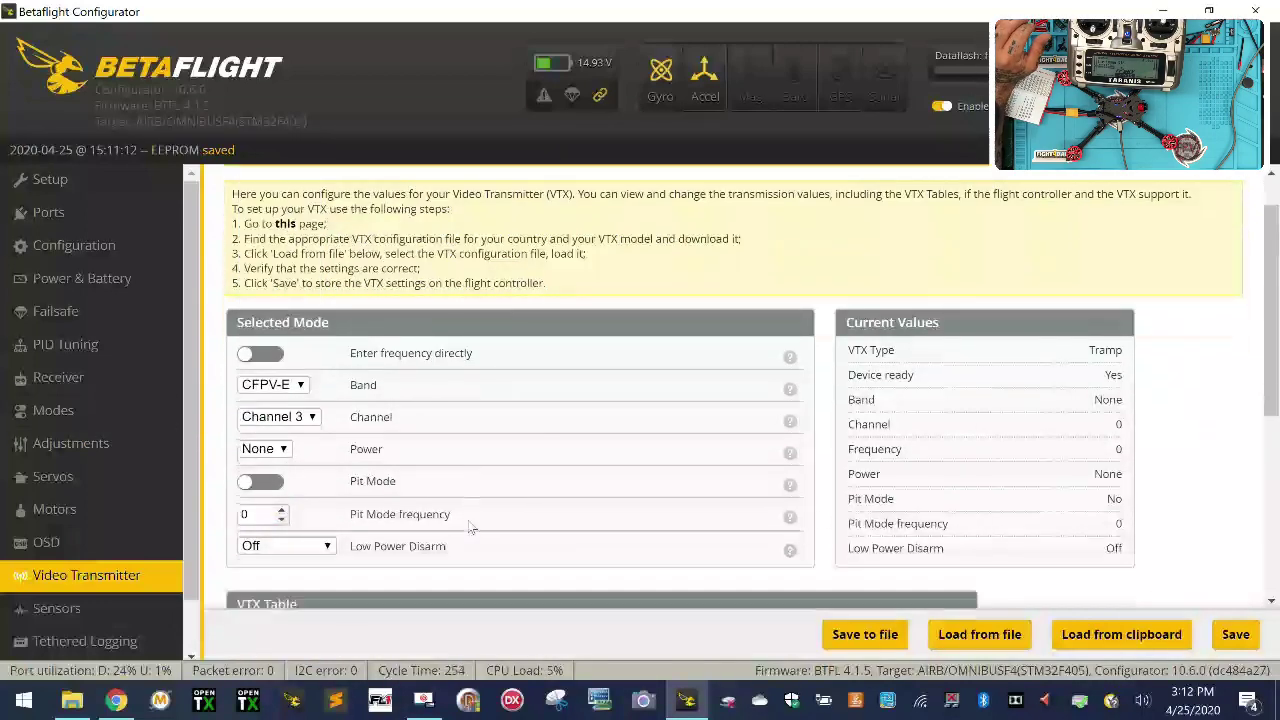
scroll(470, 528, up, 3)
scroll(470, 528, down, 2)
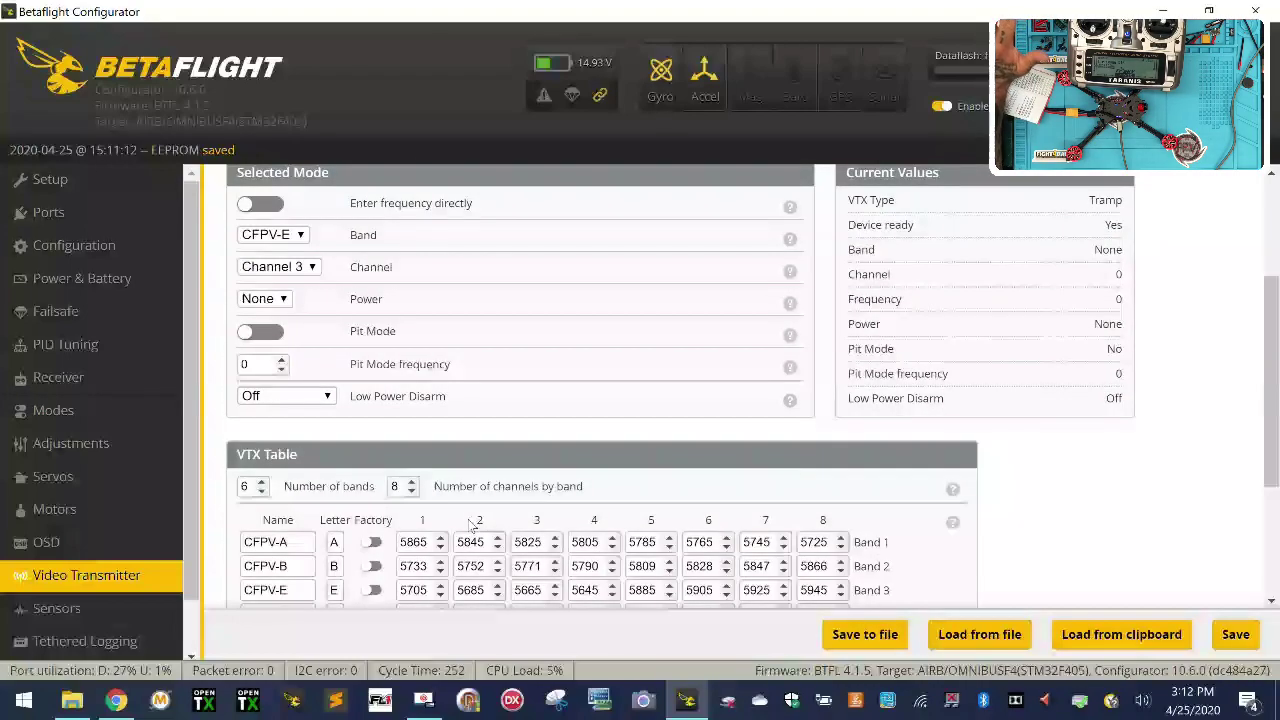
scroll(470, 528, down, 2)
scroll(468, 528, up, 4)
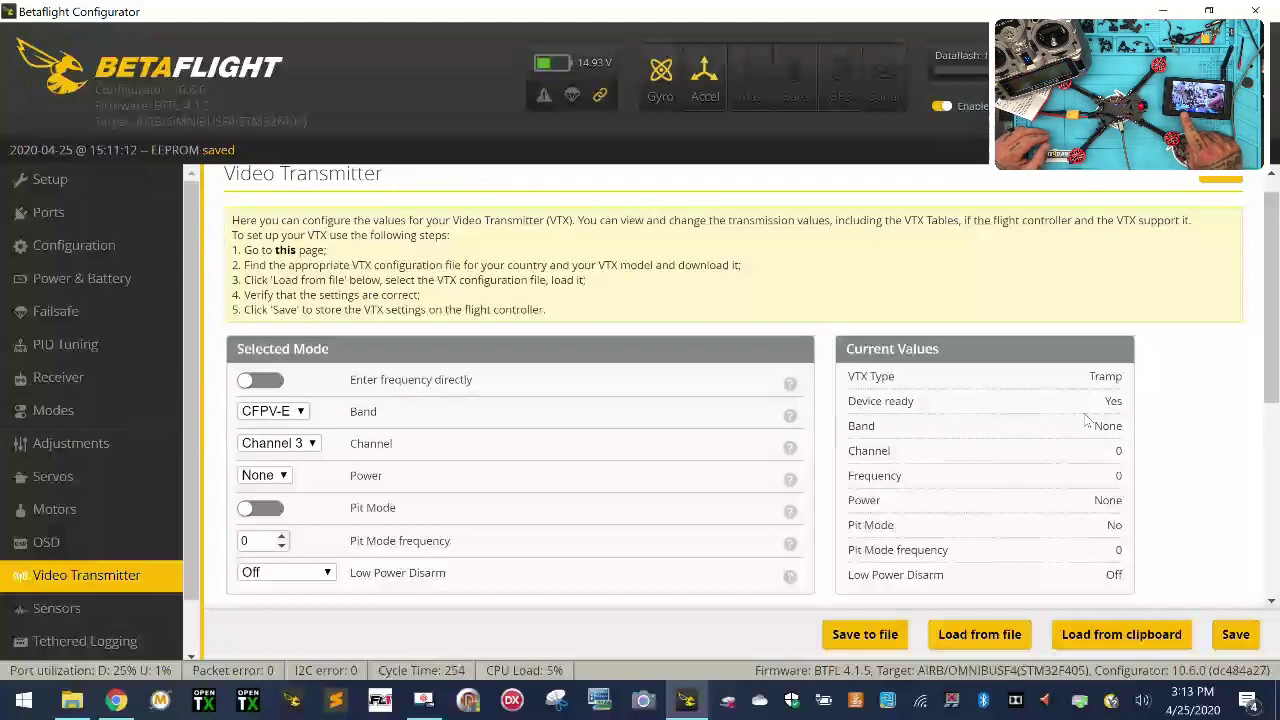
scroll(1087, 418, down, 4)
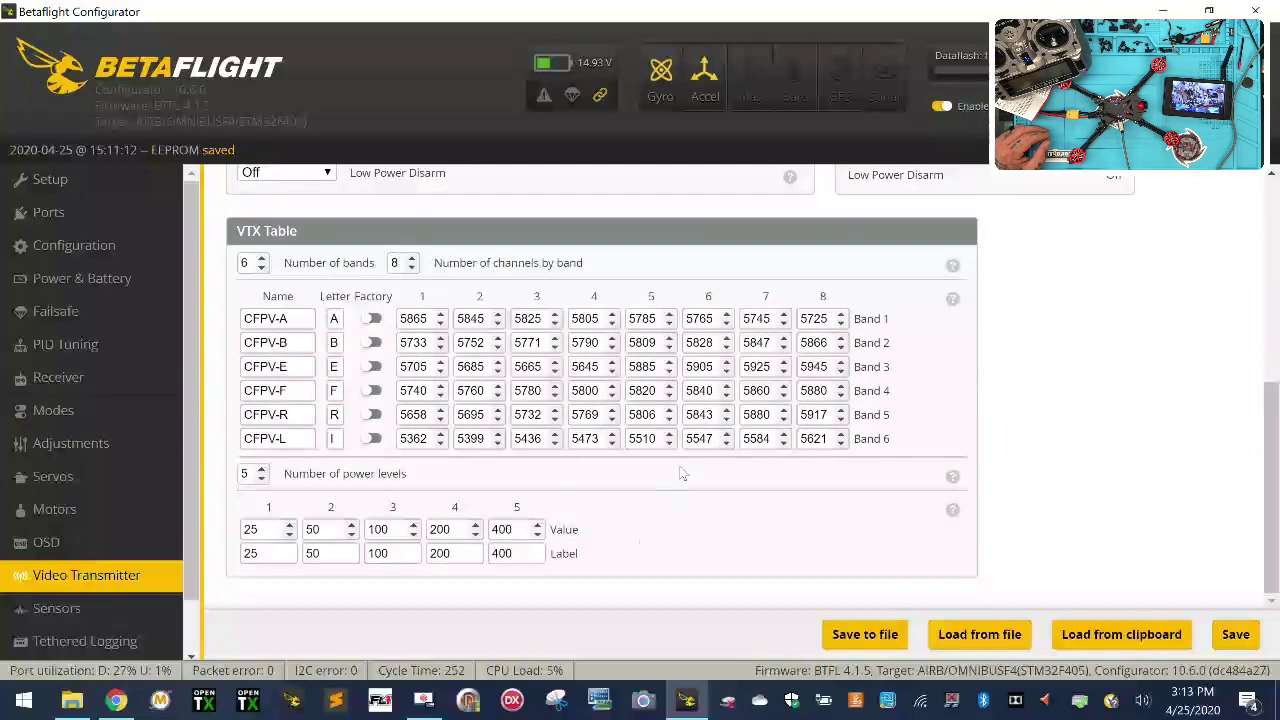